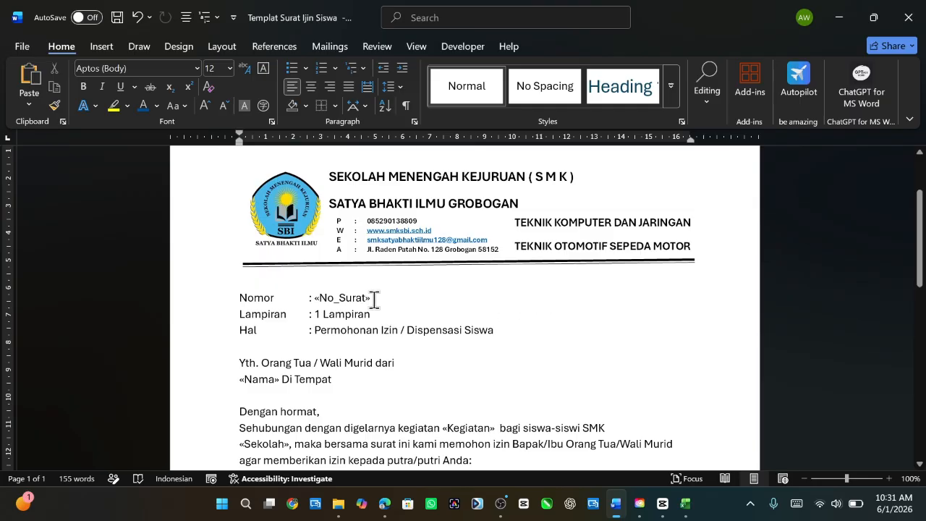
Examine the letter template's merge fields such as No_Surat, switch to the DATA EXCEL workbook in Excel and look through its student rows.
left_click_drag(374, 298, 310, 298)
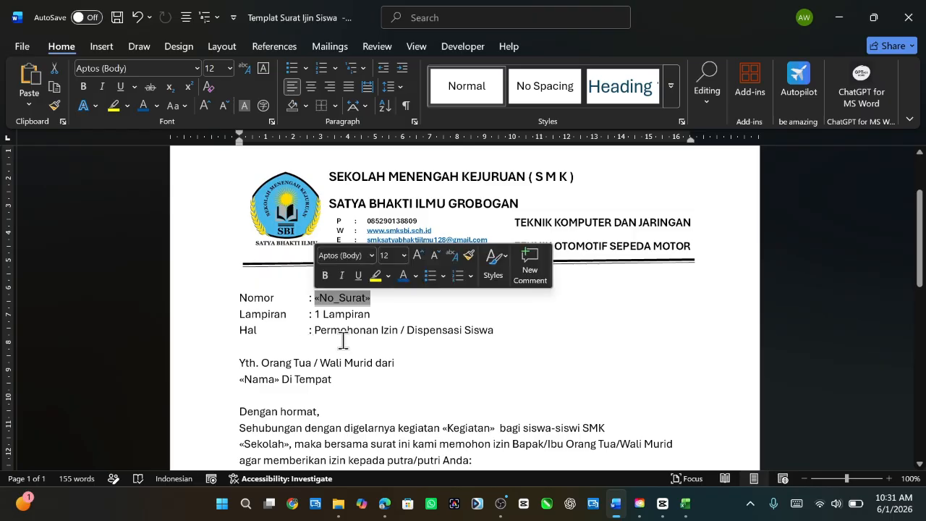
scroll(322, 422, "down", 2)
scroll(322, 423, "down", 1)
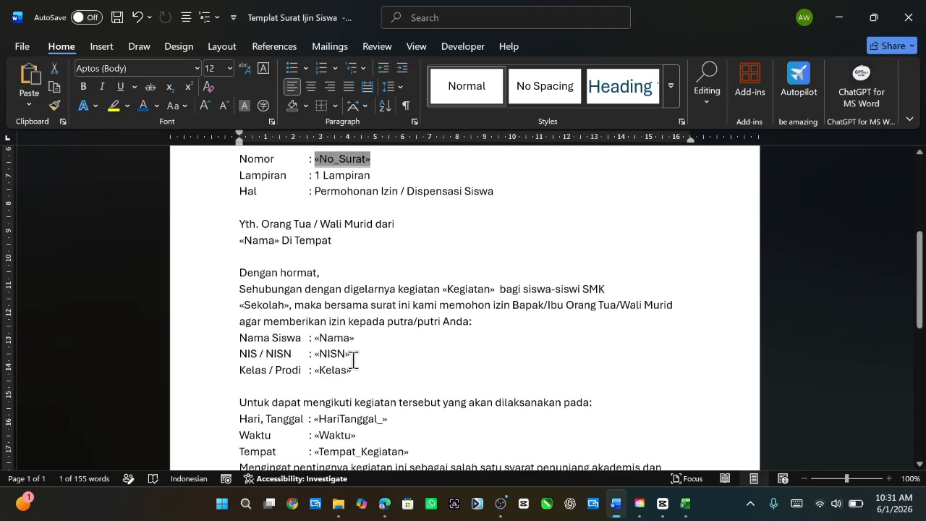
key("alt+Tab")
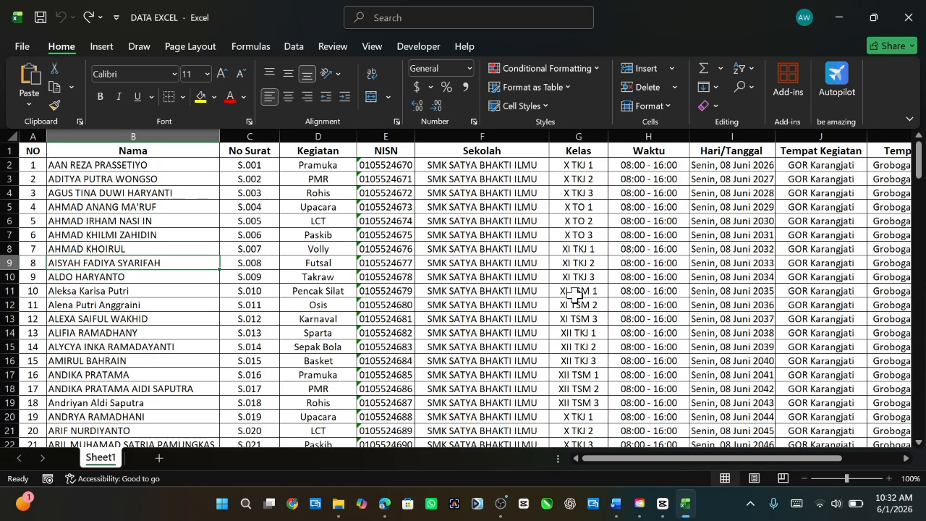
key("ctrl+Home")
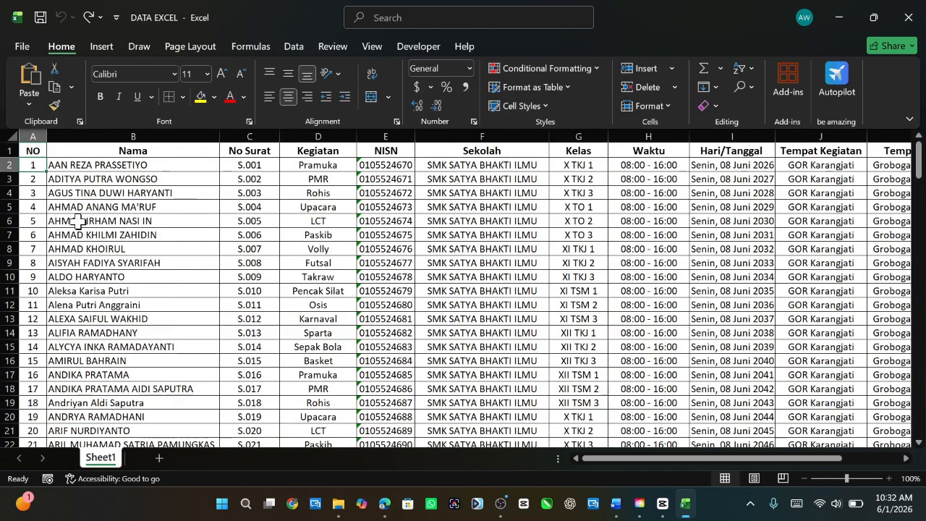
left_click(31, 150)
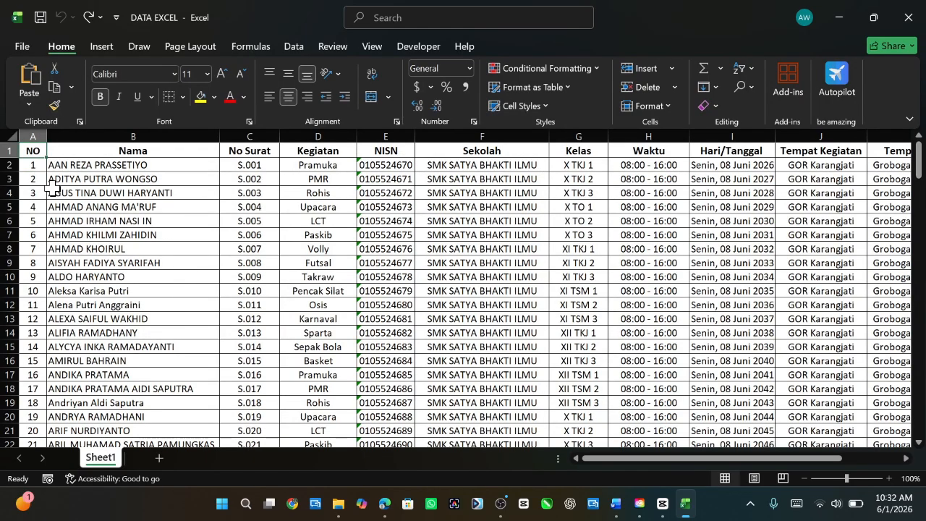
scroll(85, 274, "down", 5)
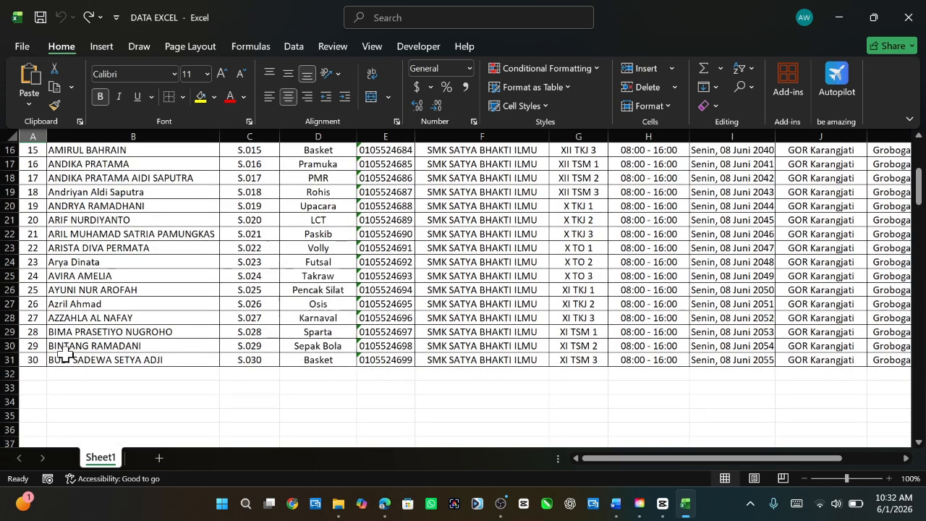
scroll(75, 355, "up", 5)
Clear the numbers below the NO heading and enter 1 in A2 and 2 in A3.
left_click(232, 276)
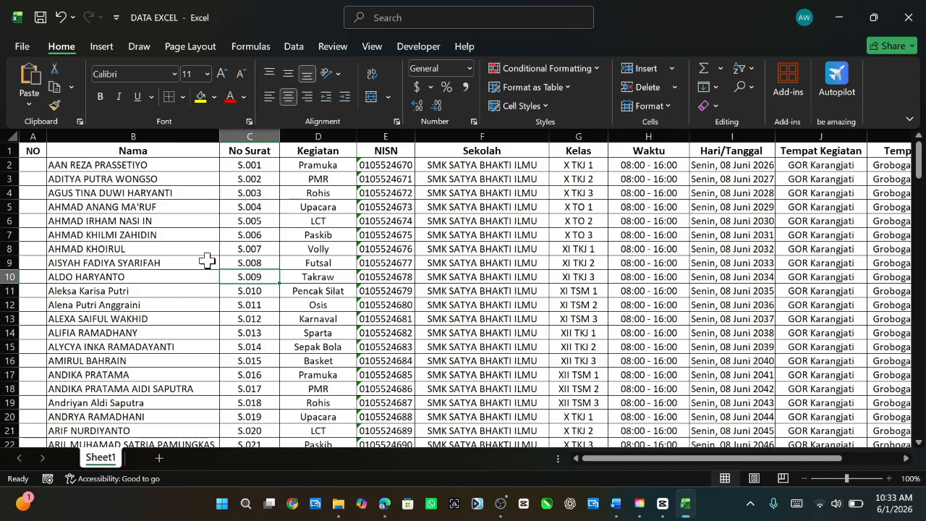
left_click(25, 165)
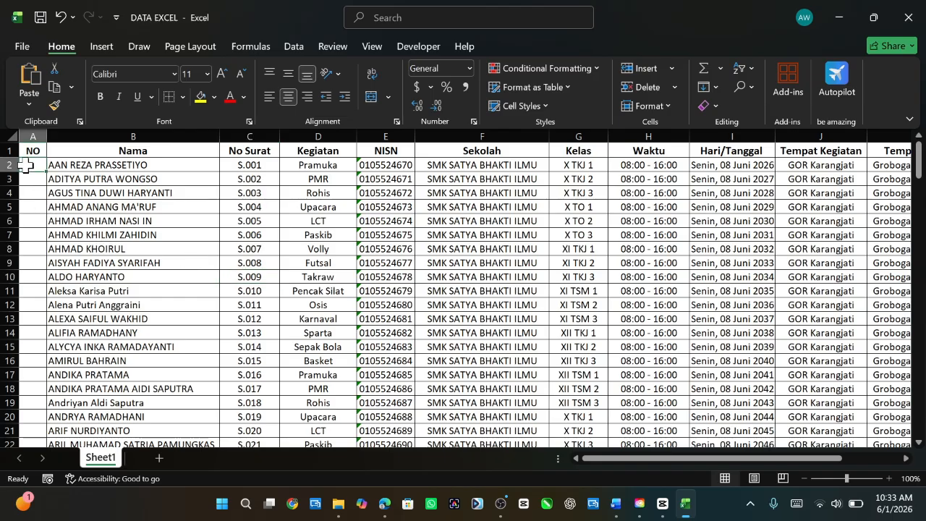
type("1")
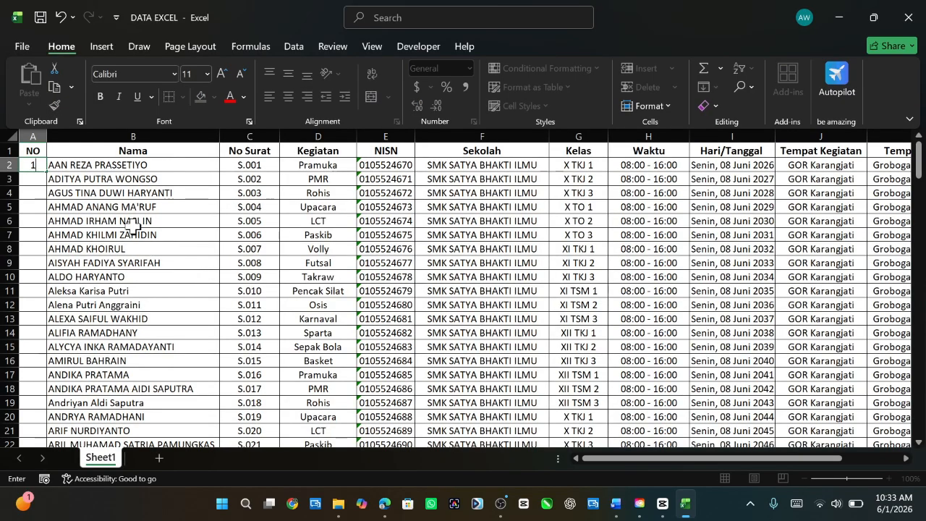
left_click(35, 179)
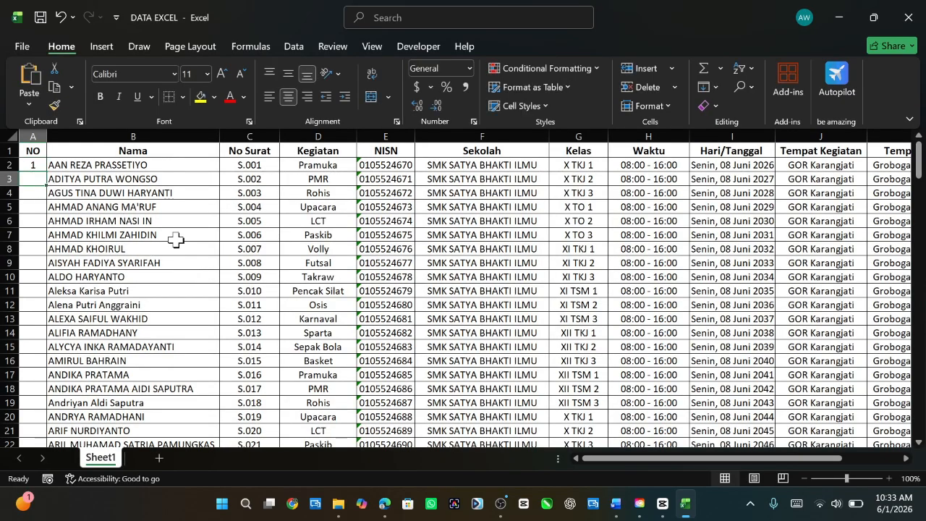
type("2")
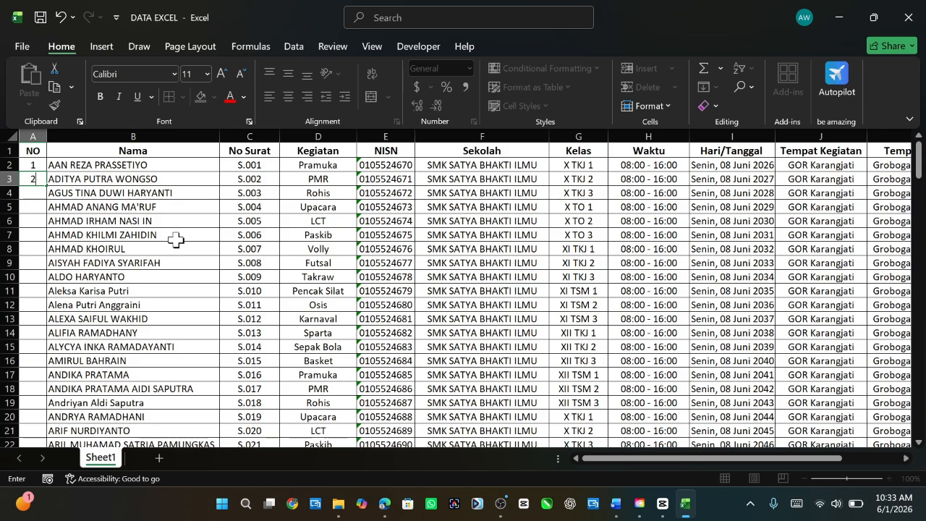
key("Tab")
Extend the number series from A2:A3 down the NO column to the last student in row 31.
scroll(41, 174, "up", 4, "ctrl")
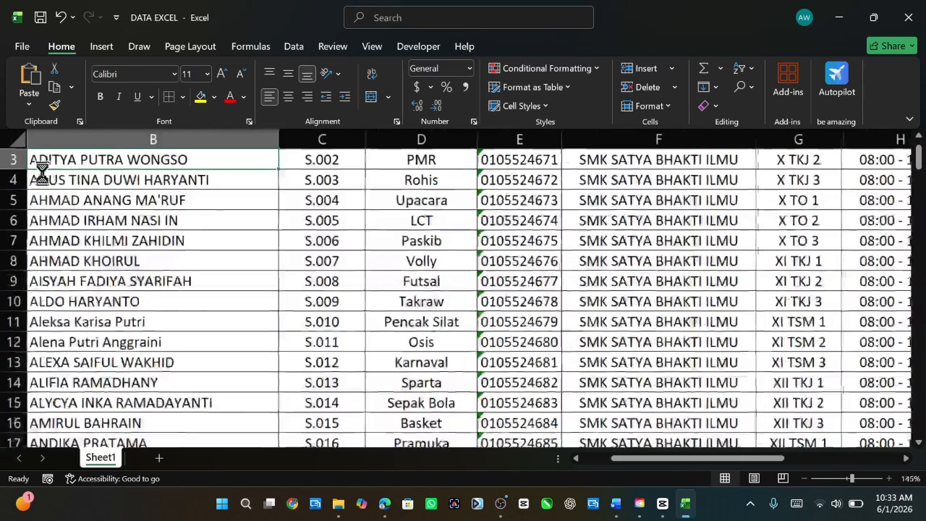
scroll(81, 260, "up", 1)
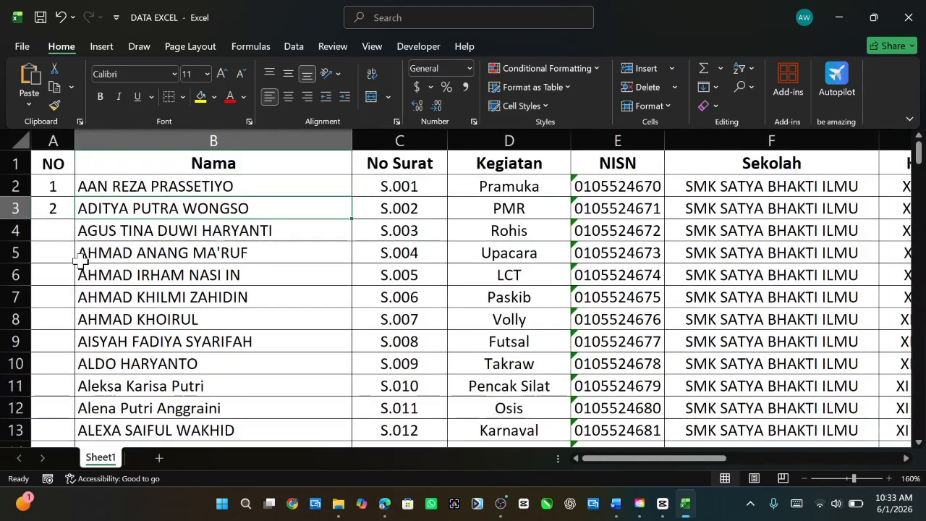
left_click(51, 183)
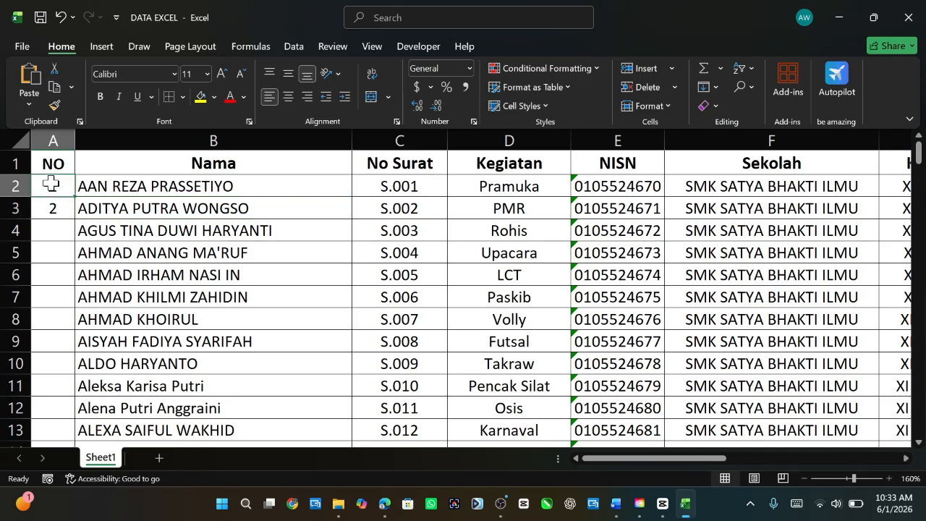
left_click_drag(50, 183, 51, 207)
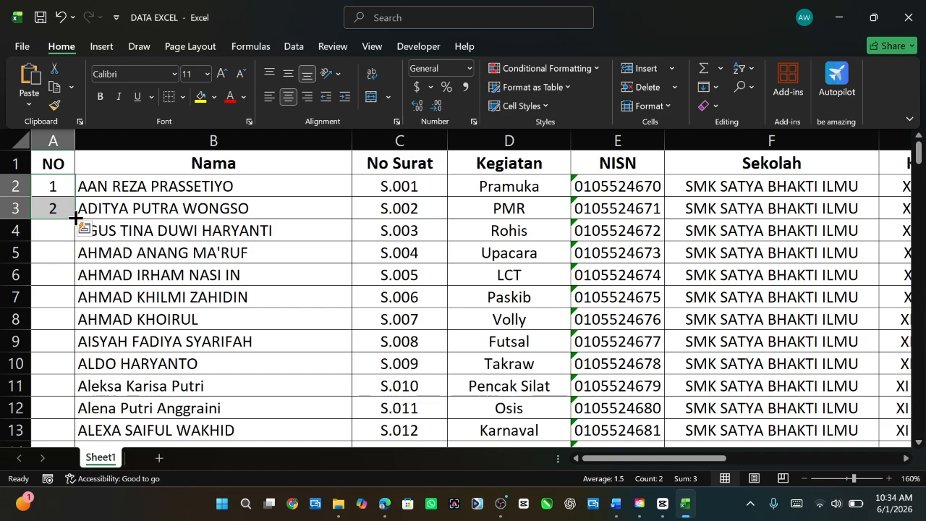
left_click_drag(75, 217, 68, 394)
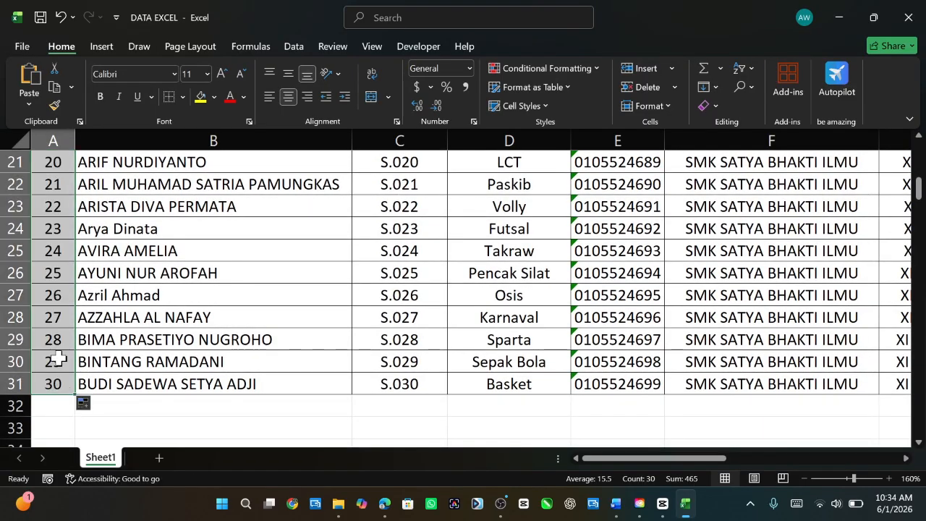
scroll(58, 358, "up", 7)
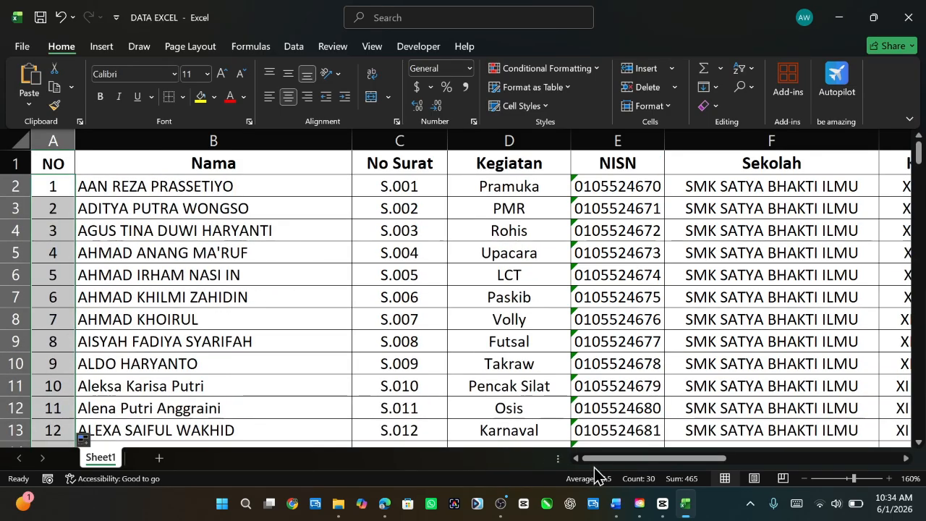
Enter SMK SATYA BHAKTI ILMU in F2 under Sekolah and copy it down the column to the last student row.
left_click_drag(595, 461, 655, 460)
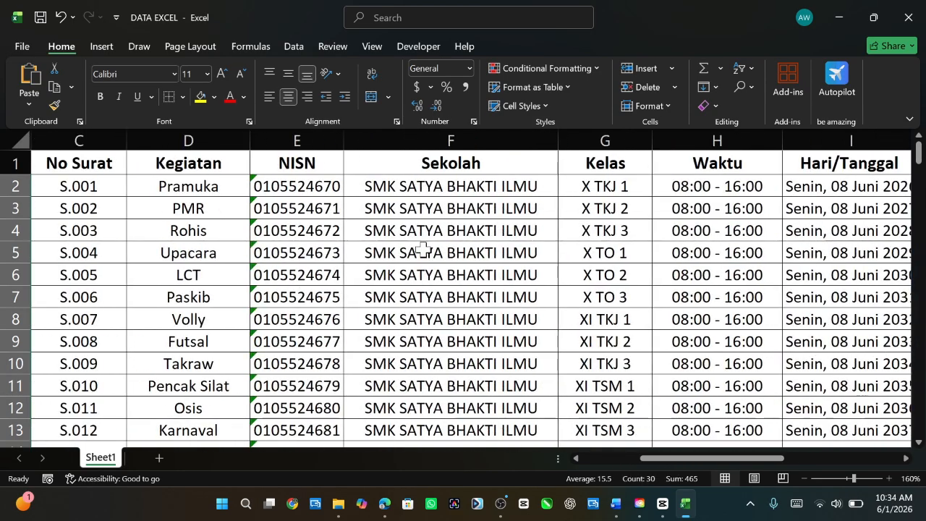
left_click(448, 186)
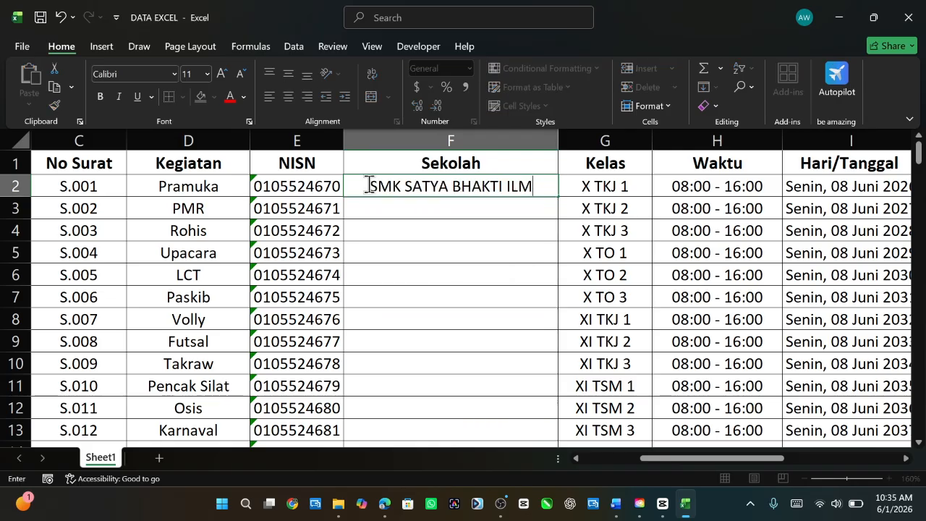
type("U")
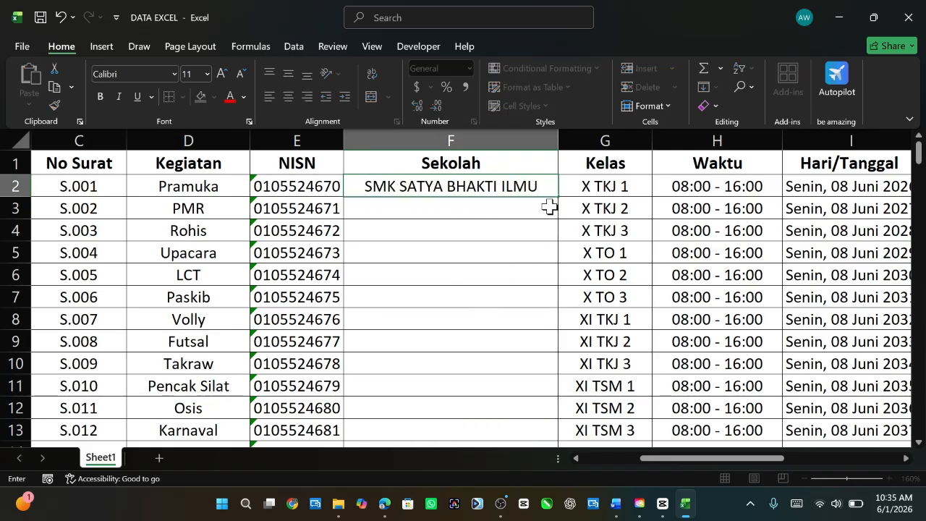
left_click_drag(559, 197, 550, 407)
scroll(658, 262, "up", 6)
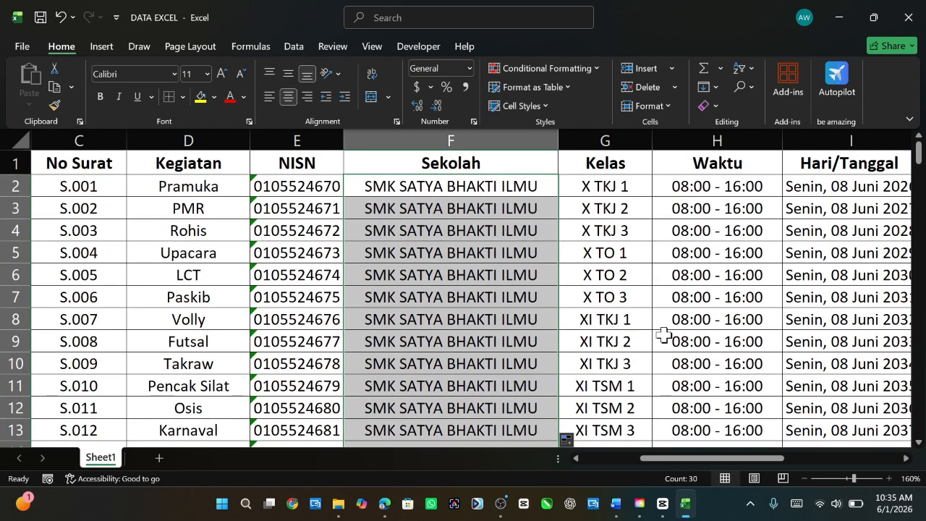
left_click(734, 190)
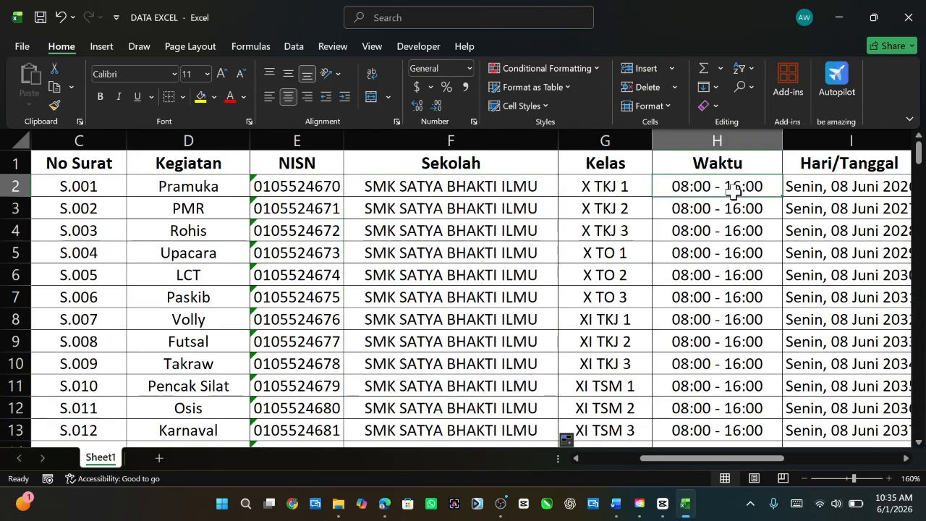
left_click_drag(724, 458, 785, 462)
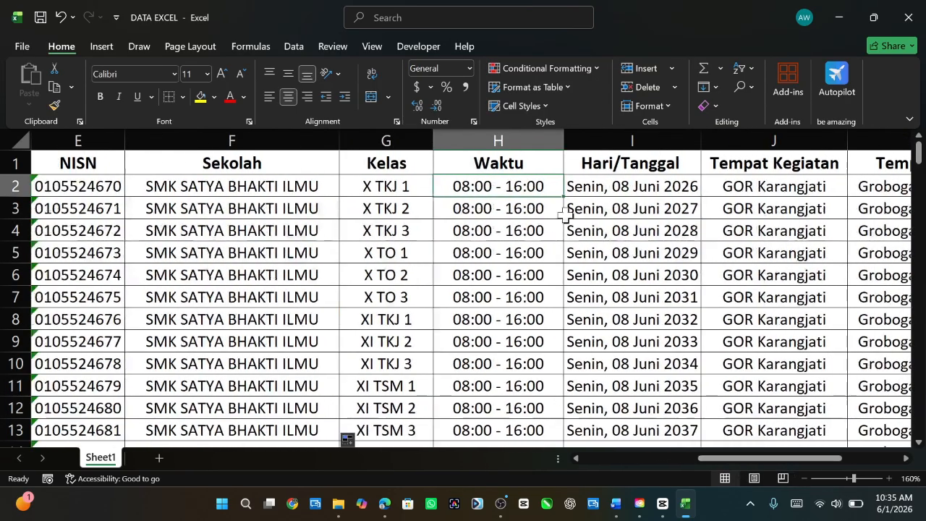
left_click(495, 205)
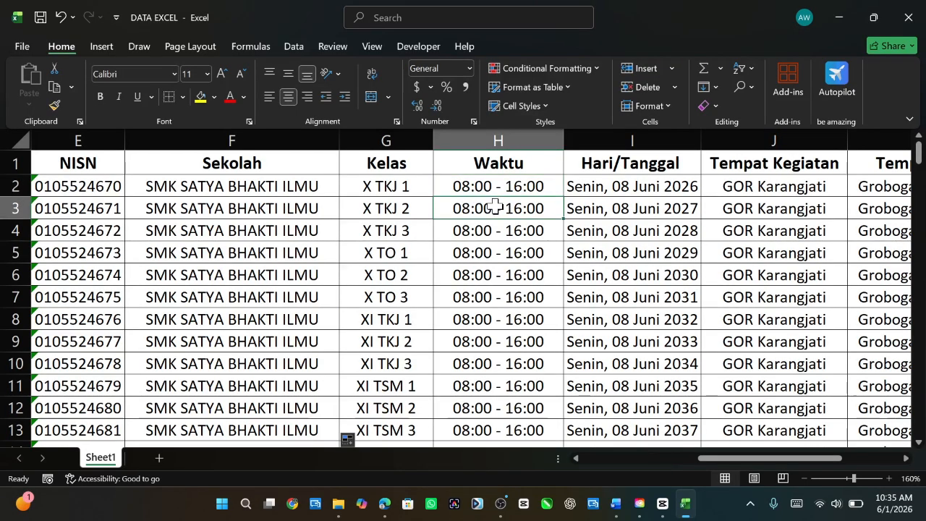
left_click(496, 185)
left_click(496, 204)
left_click(493, 186)
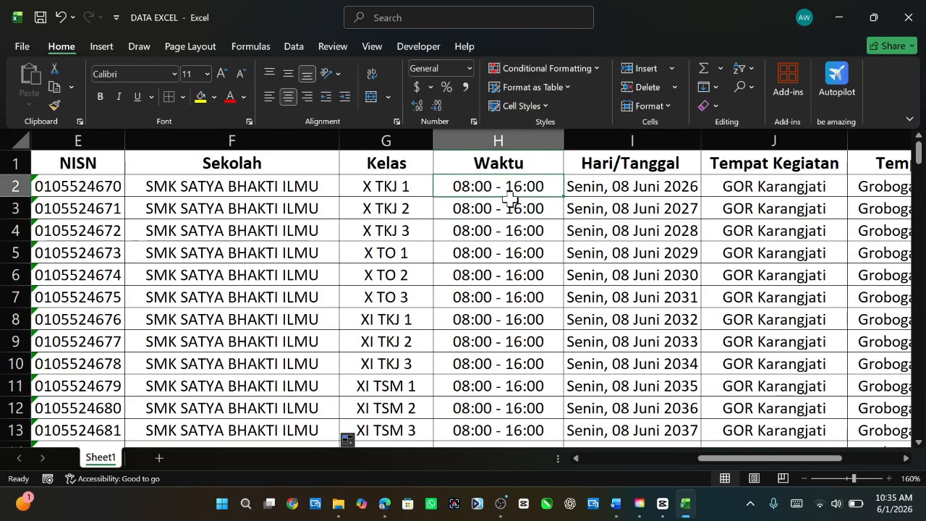
left_click(497, 201)
left_click(504, 186)
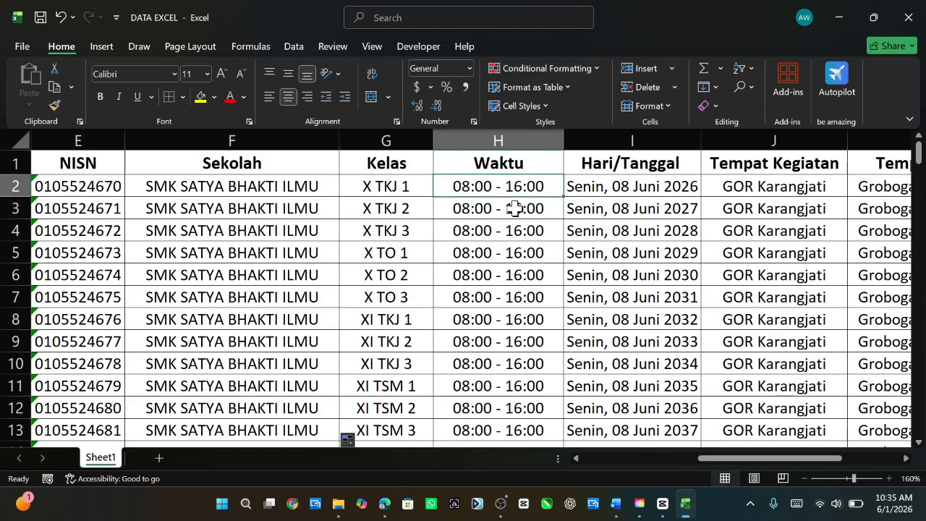
left_click(511, 209)
left_click(509, 186)
left_click(500, 208)
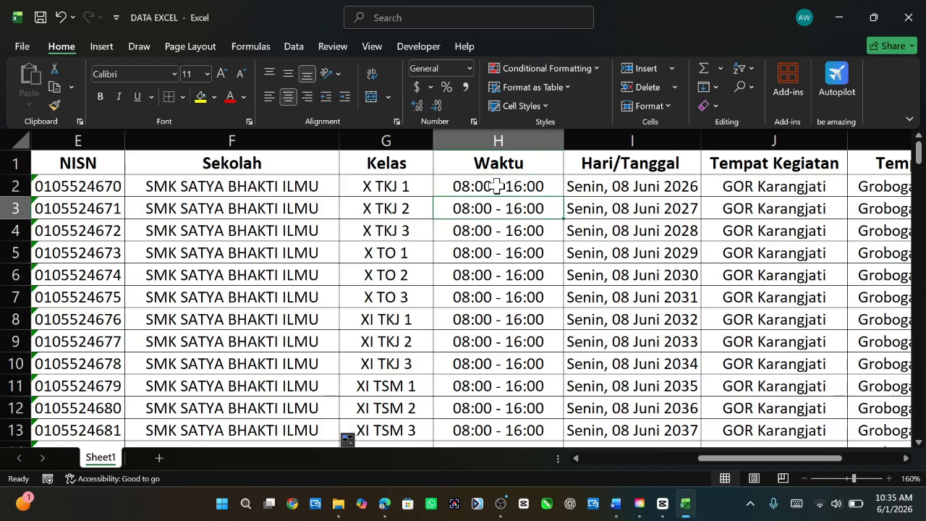
Try to fill the time in H2 down the Waktu column to row 13, and undo the fill.
left_click(498, 190)
left_click_drag(563, 198, 544, 416)
scroll(533, 347, "up", 1)
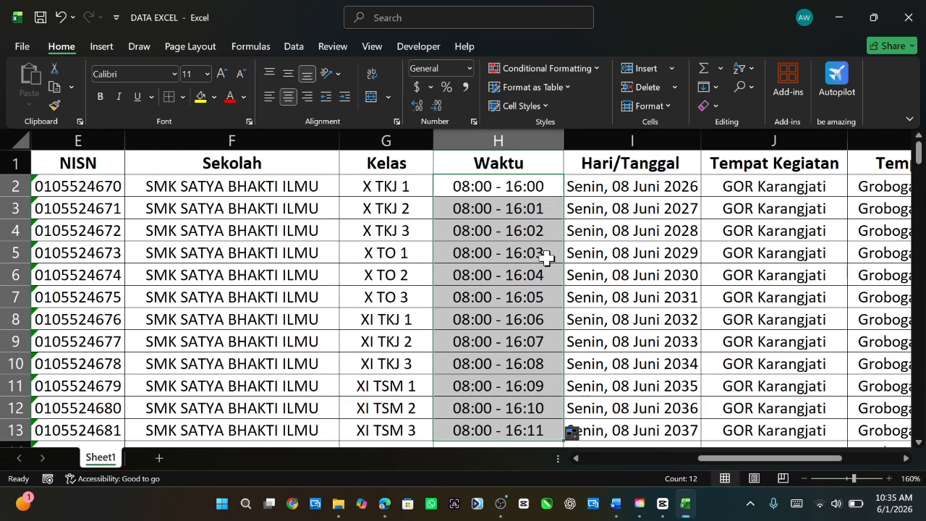
key("ctrl+z")
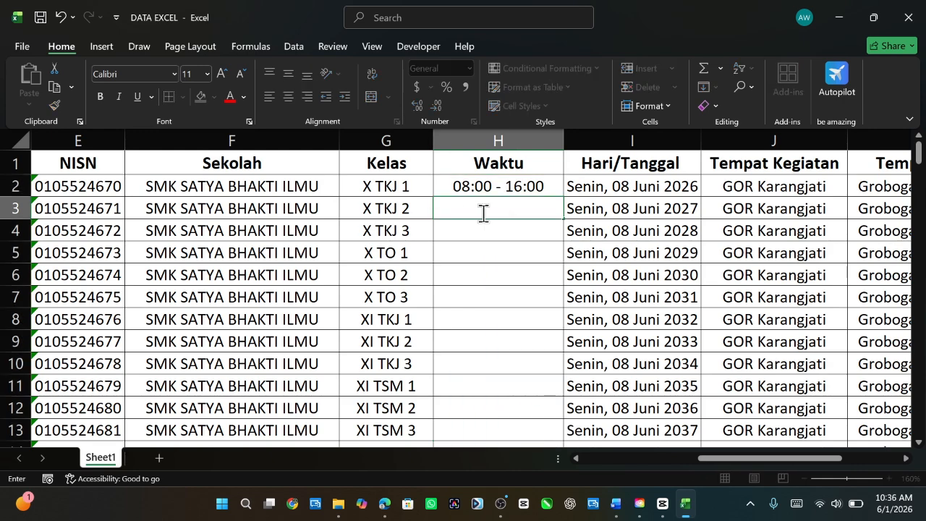
Copy the time 08:00 - 16:00 from H2 into H3 in the Waktu column.
left_click(589, 261)
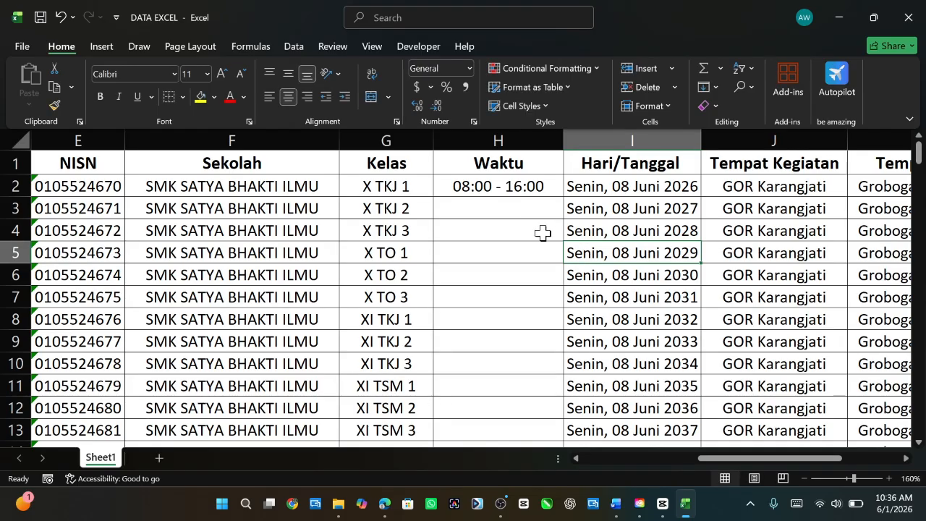
left_click(508, 186)
right_click(509, 188)
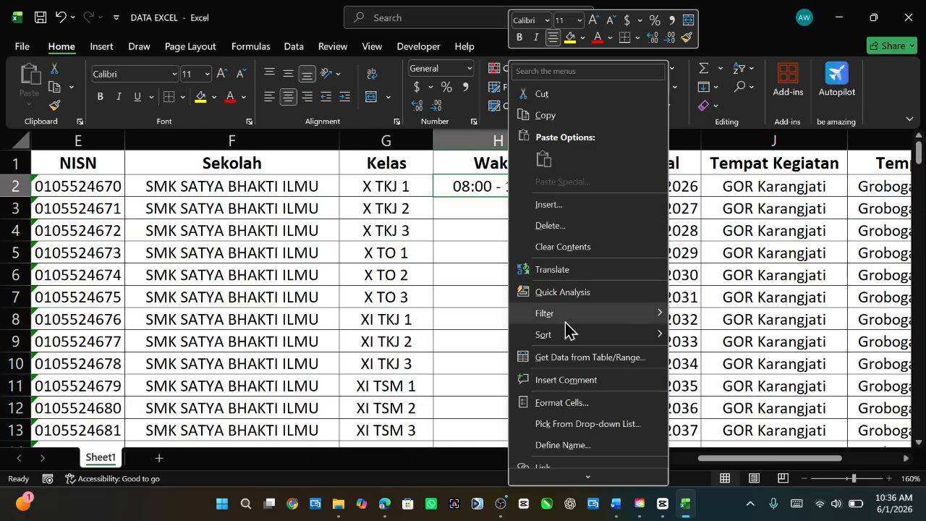
left_click(544, 115)
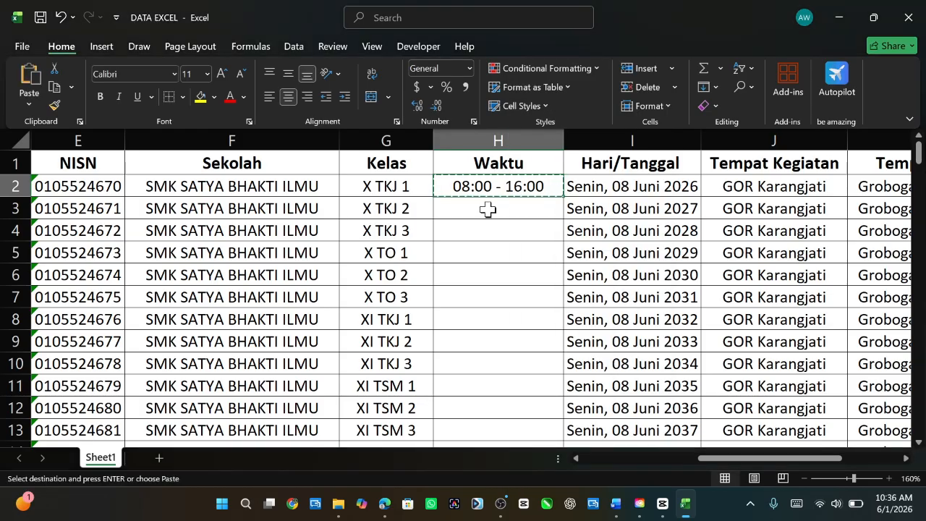
right_click(490, 215)
left_click(524, 167)
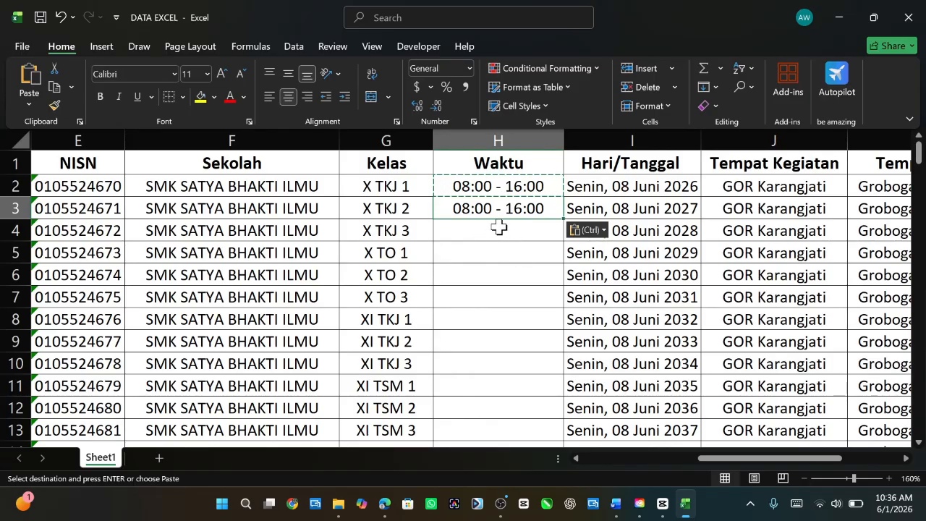
Fill the time 08:00 - 16:00 from H2:H3 down the Waktu column to the last student in row 31.
left_click(499, 185)
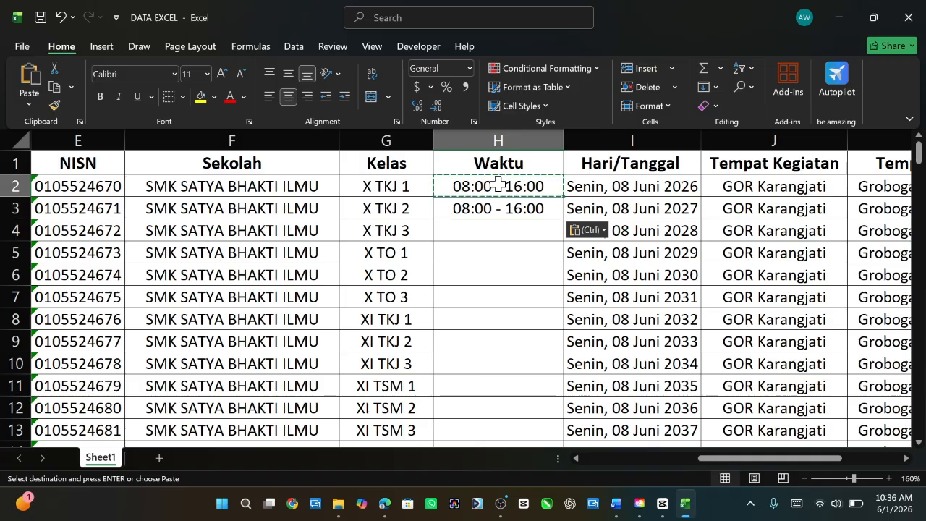
left_click_drag(499, 194, 499, 210)
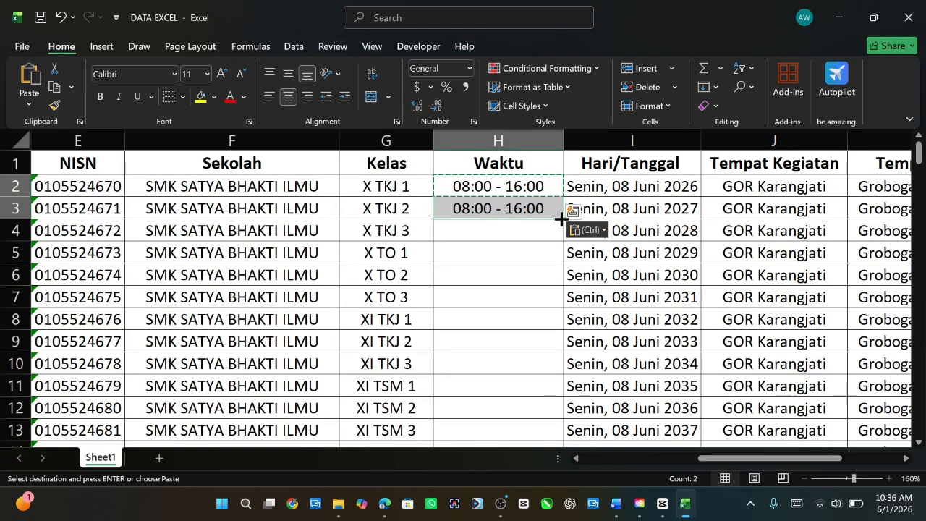
left_click_drag(564, 218, 554, 392)
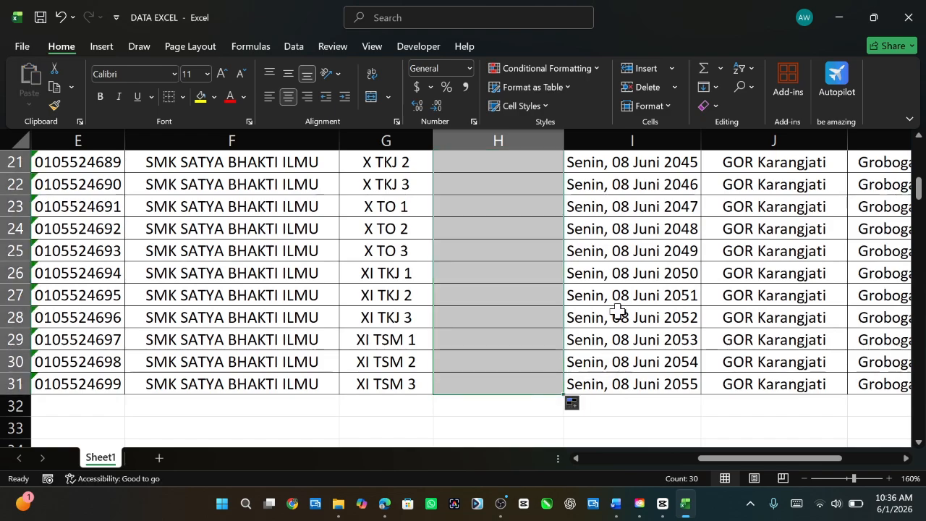
scroll(616, 289, "up", 7)
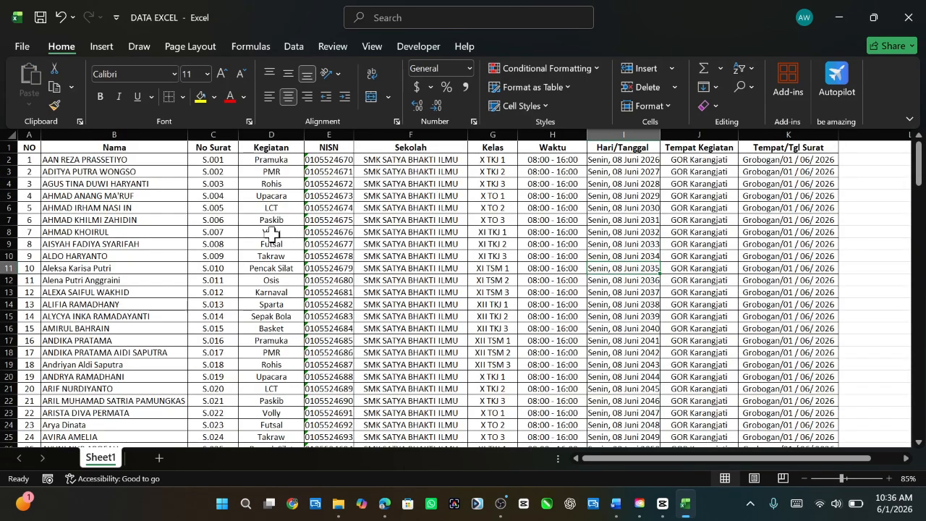
left_click(34, 146)
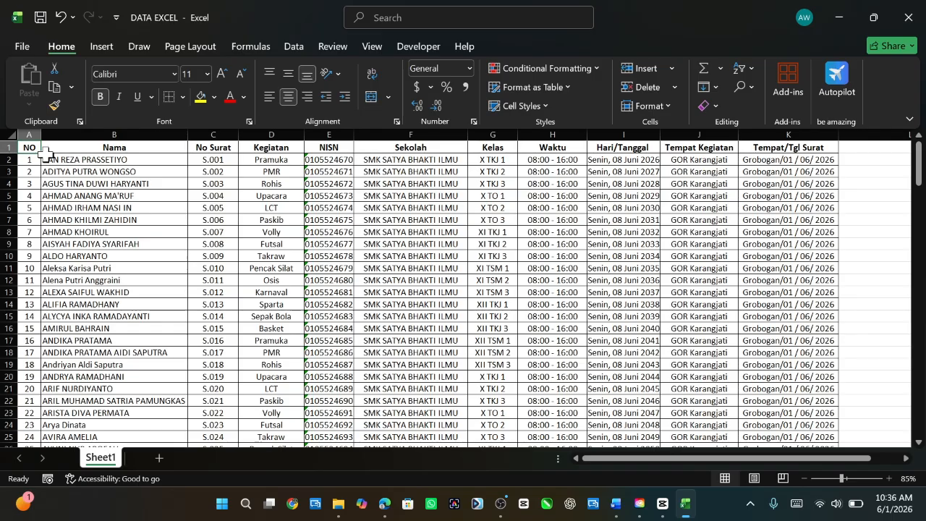
left_click(55, 168)
left_click(395, 288)
left_click(250, 291)
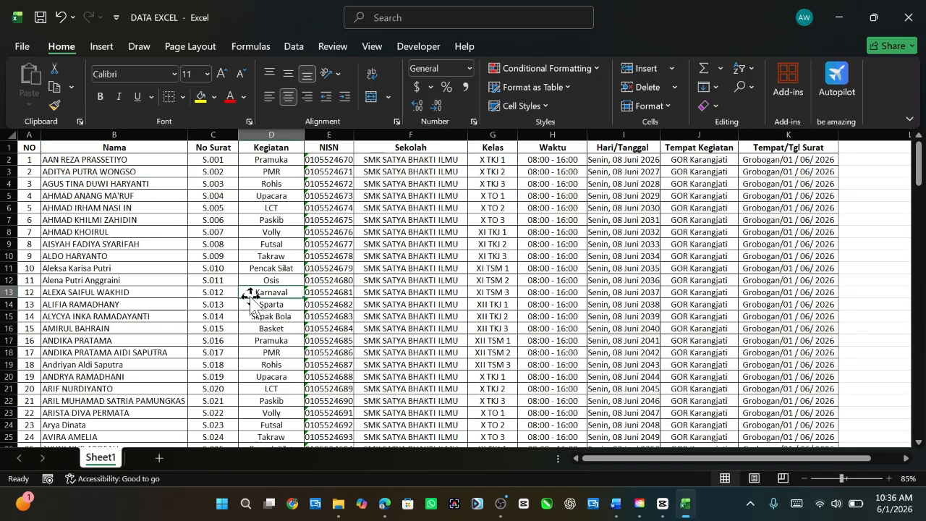
Apply All Borders to the whole student data table, including its header row.
left_click(159, 279)
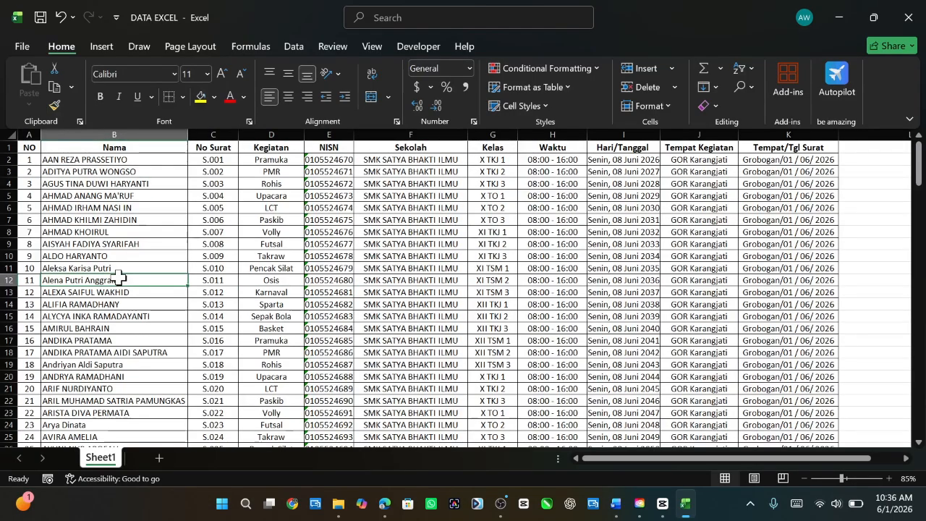
key("ctrl+a")
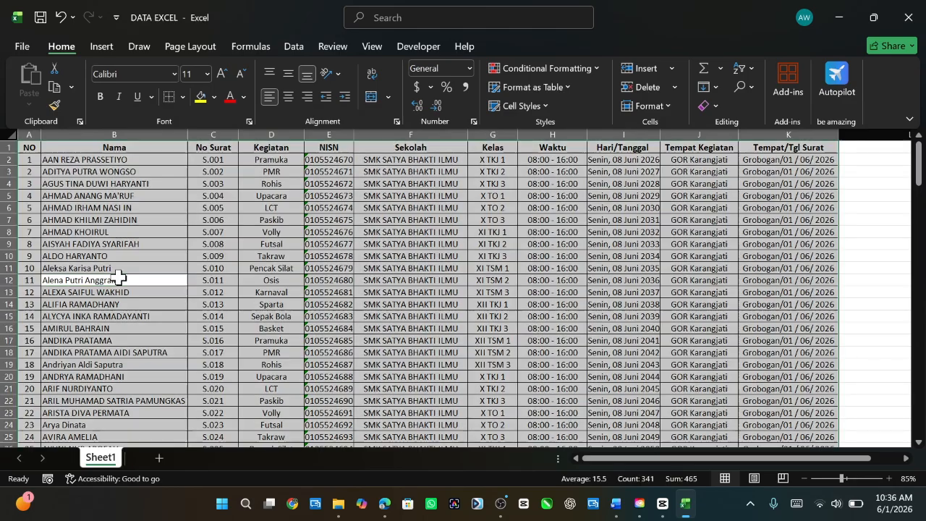
left_click(182, 97)
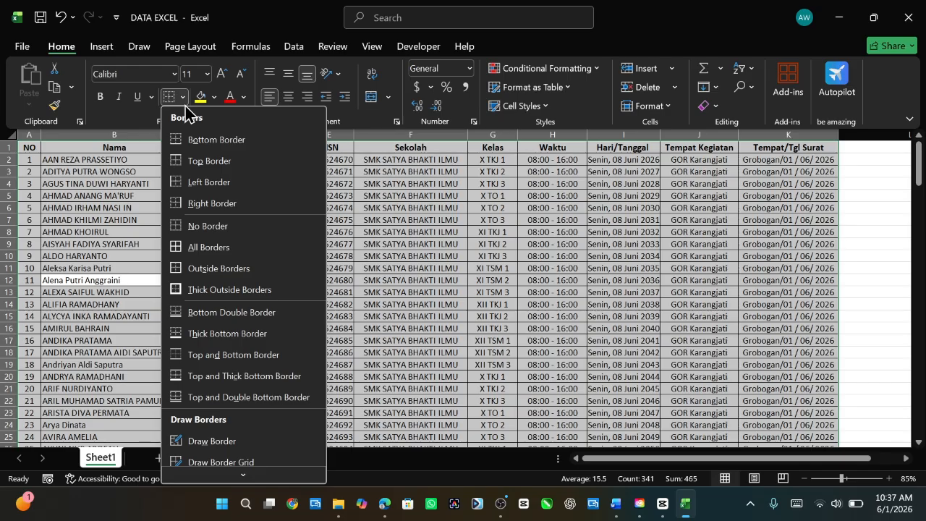
left_click(208, 246)
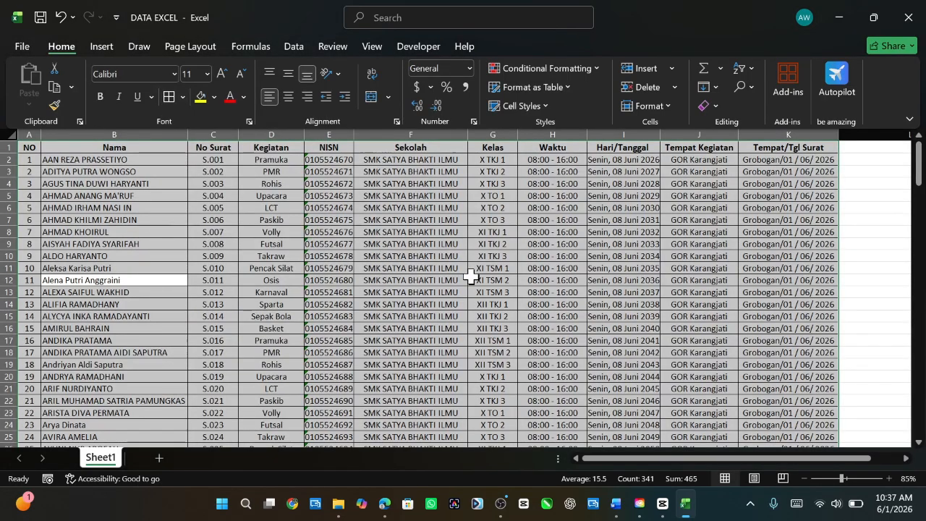
left_click(504, 267)
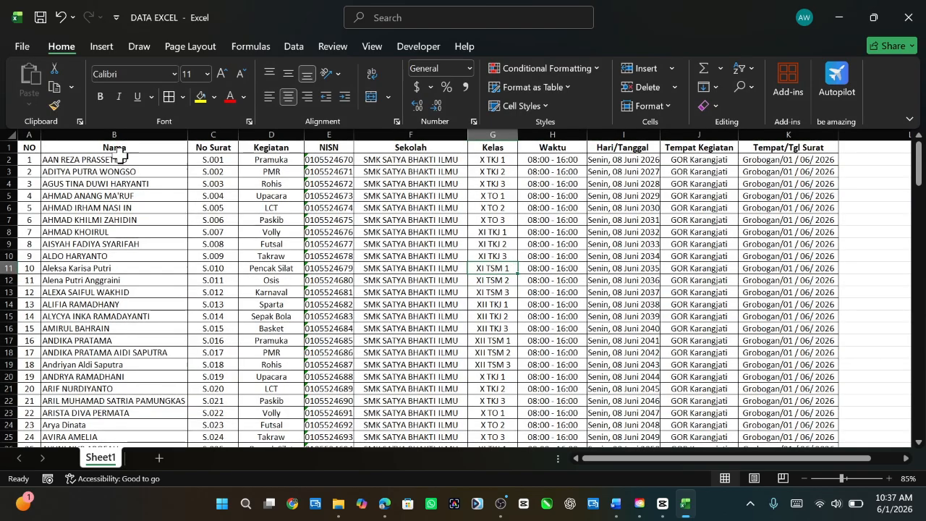
Set the font size of the header row from NO to Tempat/Tgl Surat to 16.
left_click(29, 148)
left_click_drag(29, 148, 675, 165)
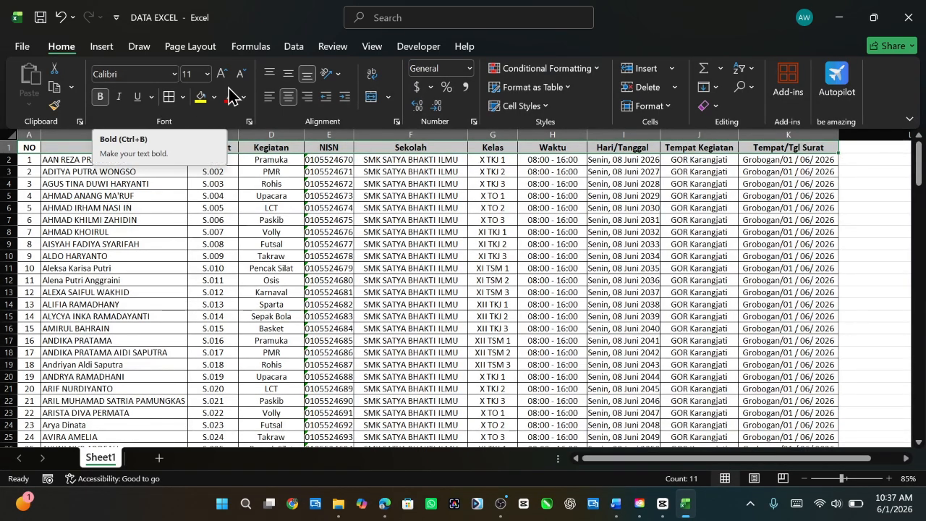
left_click(207, 74)
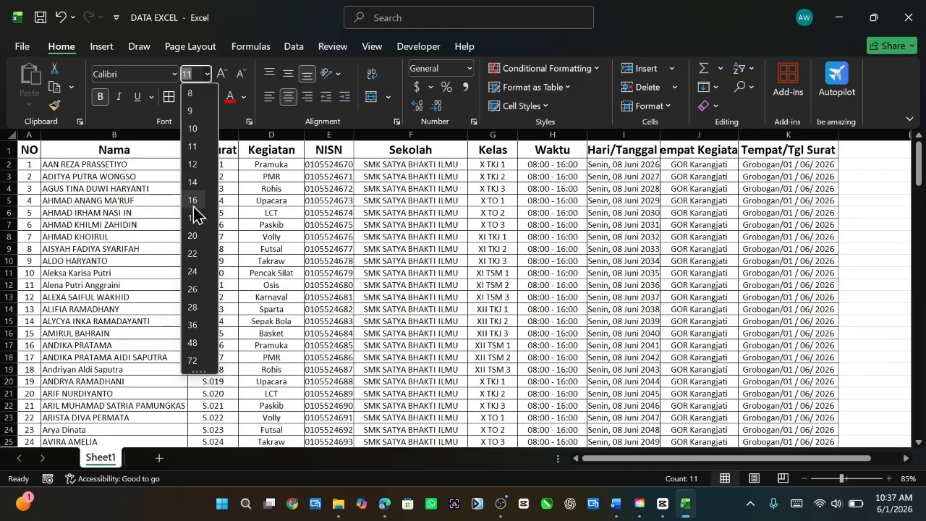
left_click(193, 204)
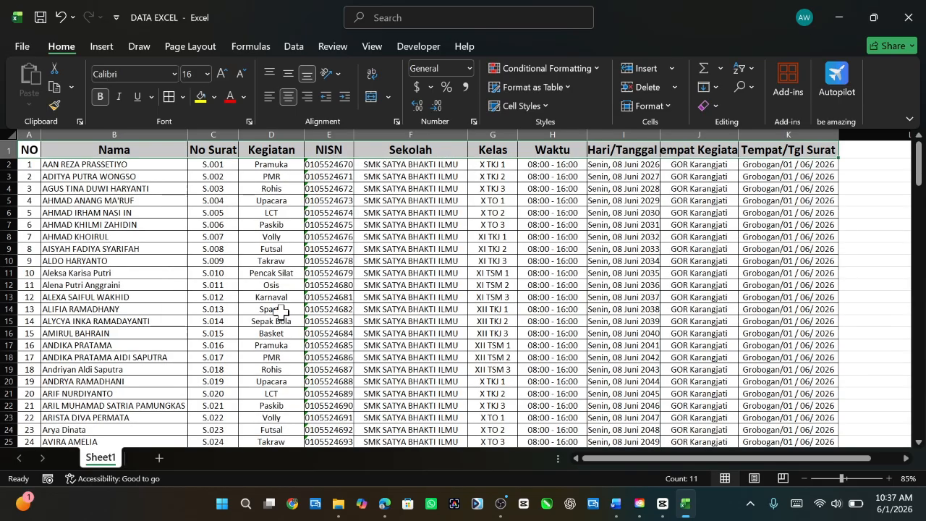
left_click(281, 311)
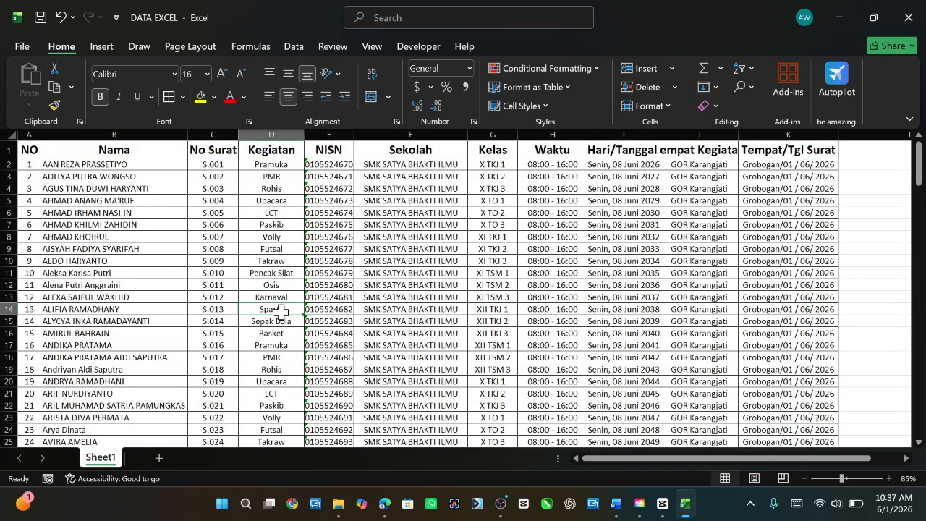
Start saving the workbook as a new file and choose the Downloads folder as its location.
left_click(22, 46)
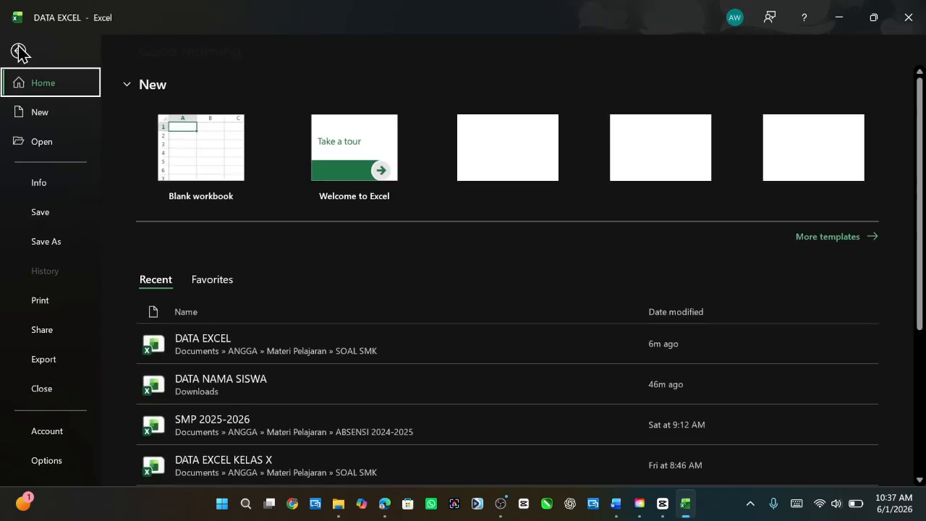
left_click(50, 249)
left_click(177, 388)
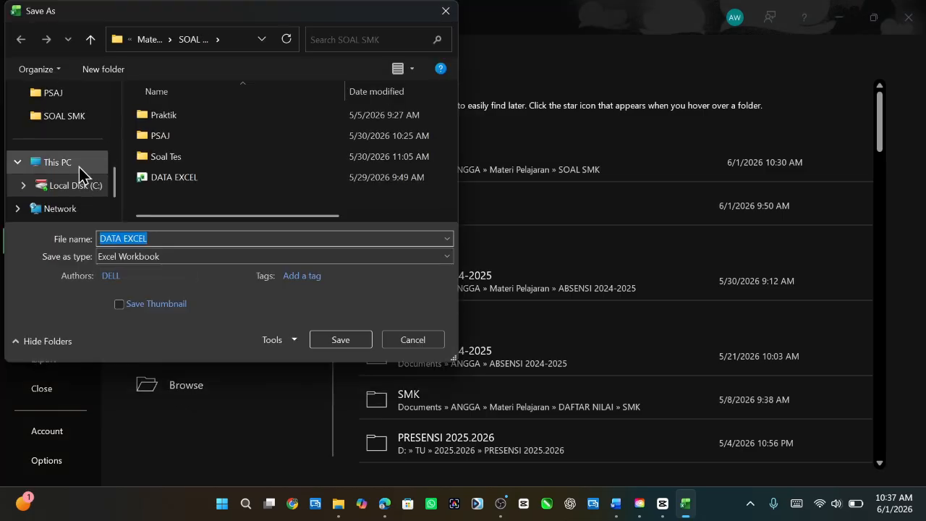
scroll(80, 170, "up", 5)
scroll(82, 196, "down", 1)
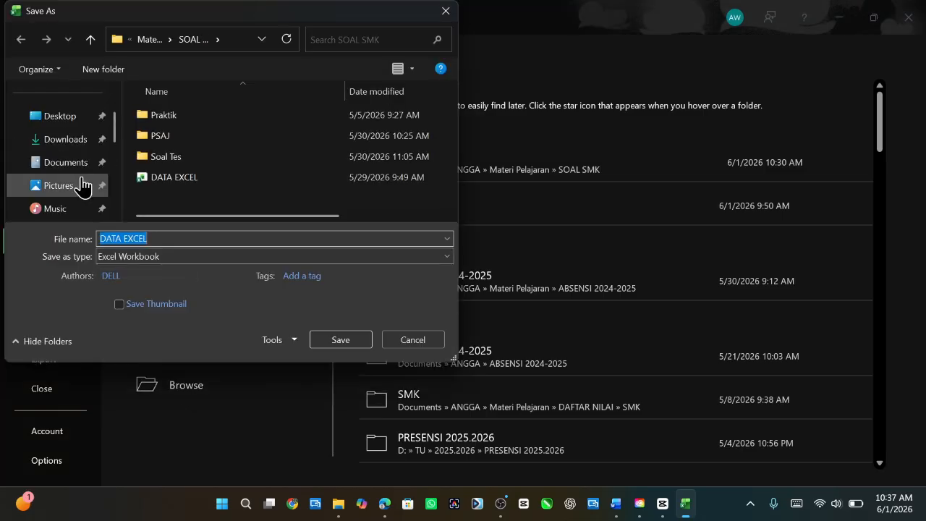
scroll(65, 163, "down", 1)
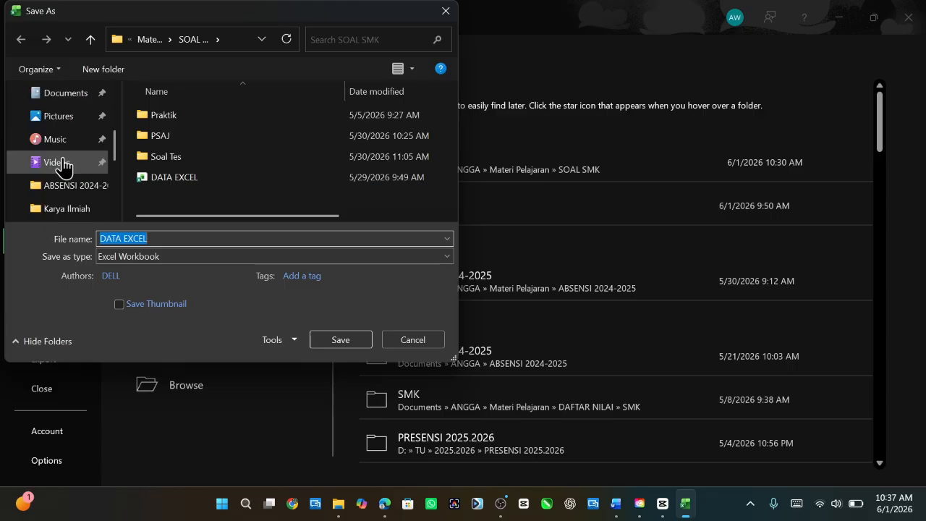
scroll(61, 152, "up", 1)
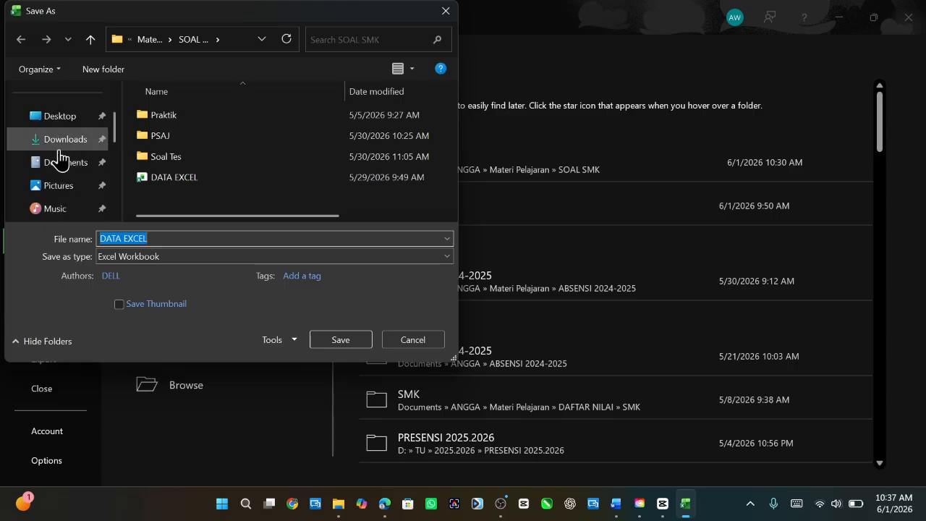
left_click(59, 144)
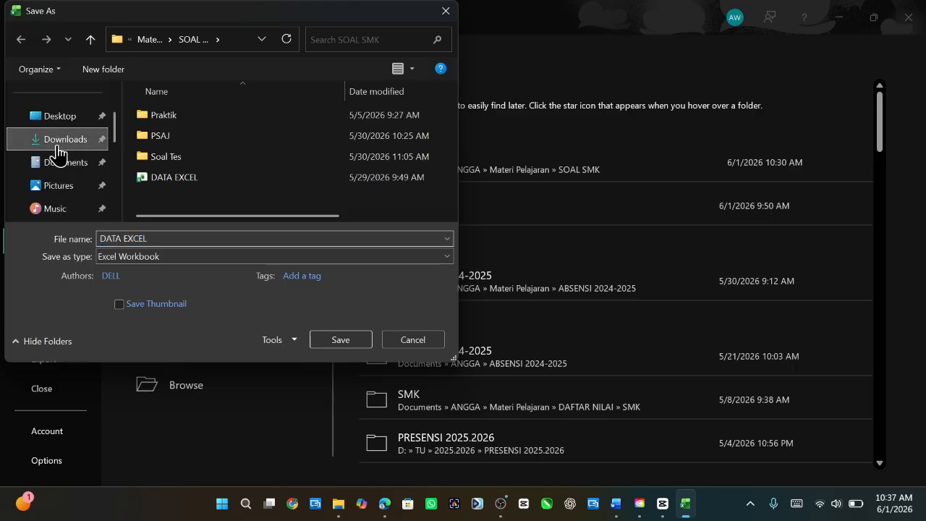
Name the workbook copy DATA EXCEL SISWA and save it as an Excel Workbook.
left_click(152, 238)
left_click(159, 238)
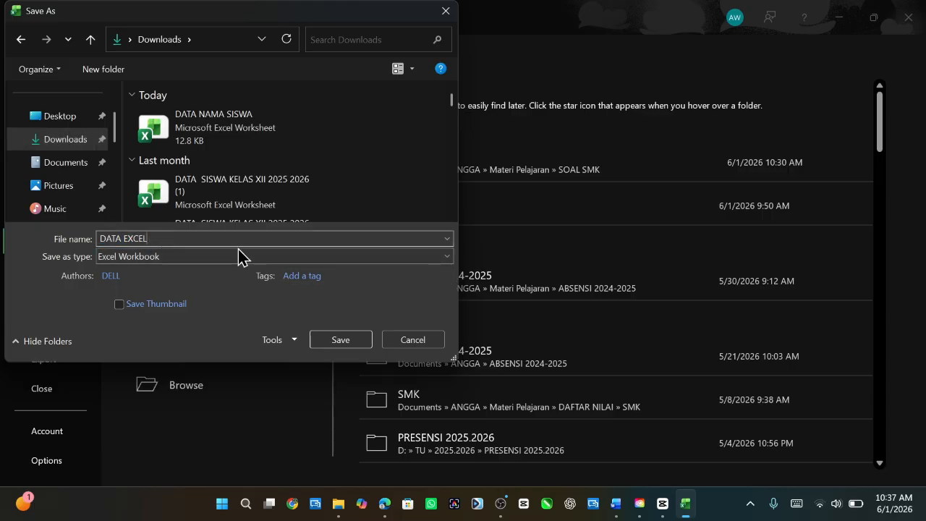
type("SISW")
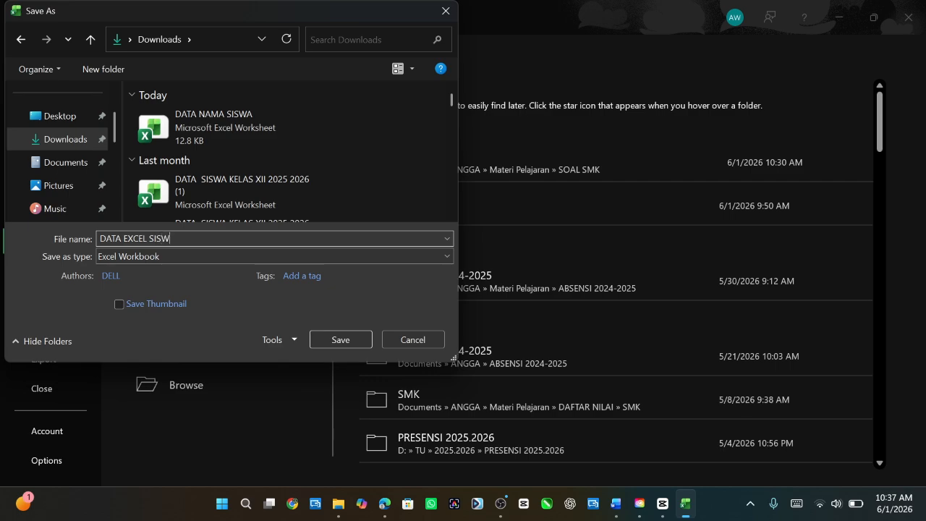
type("A")
left_click(337, 340)
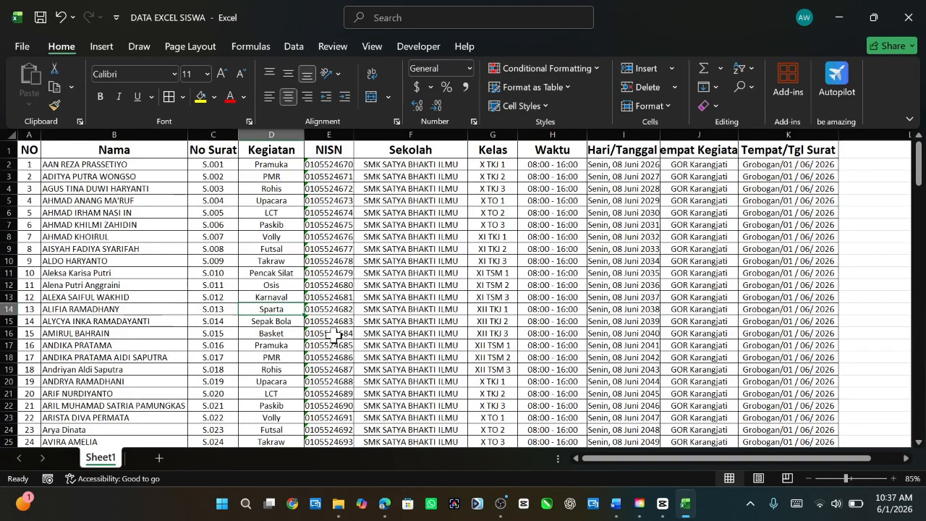
Close the workbook and, in the Word letter template, delete the heading "Template Surat di Microsoft Word" above the letterhead.
left_click(913, 19)
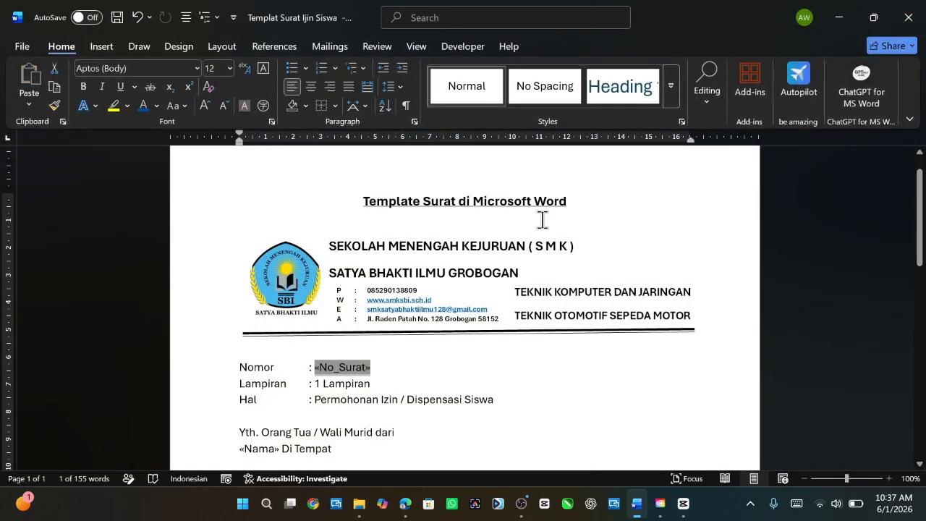
scroll(559, 187, "down", 1)
left_click_drag(569, 167, 382, 165)
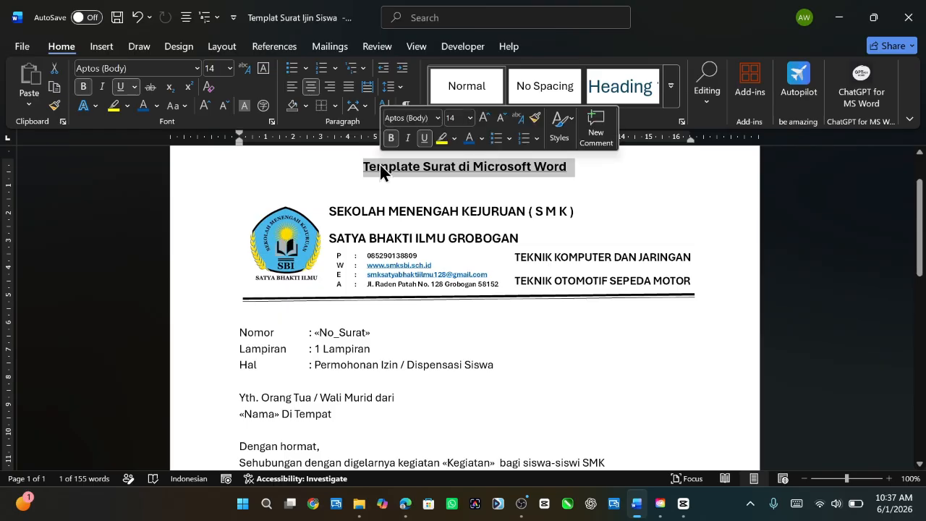
key("BackSpace")
scroll(494, 277, "down", 1)
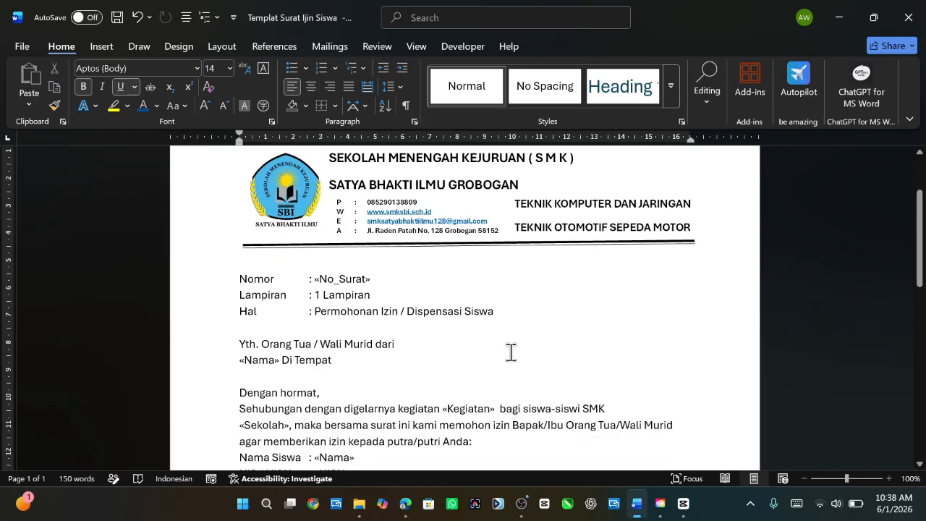
Insert a Simple Text Box on page 2 beside the copied letterhead and clear its placeholder text.
left_click(487, 234)
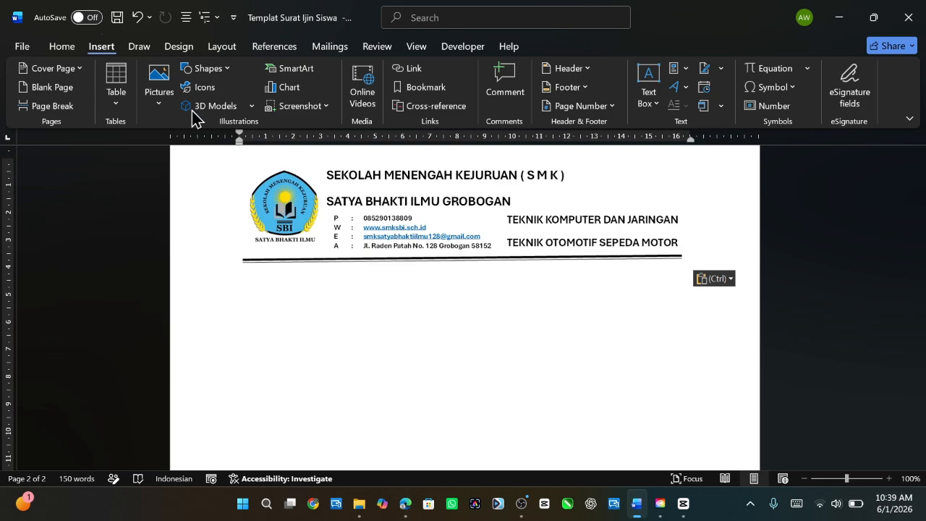
left_click(649, 81)
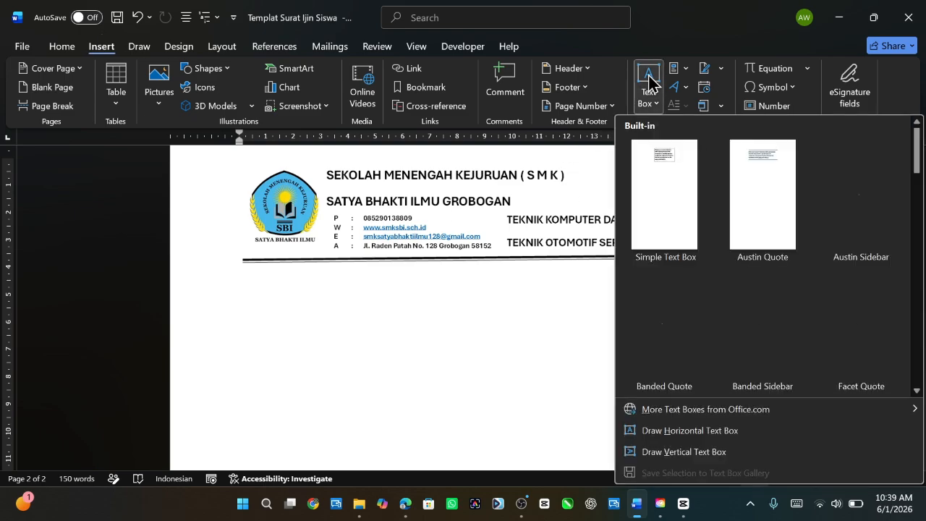
left_click(661, 207)
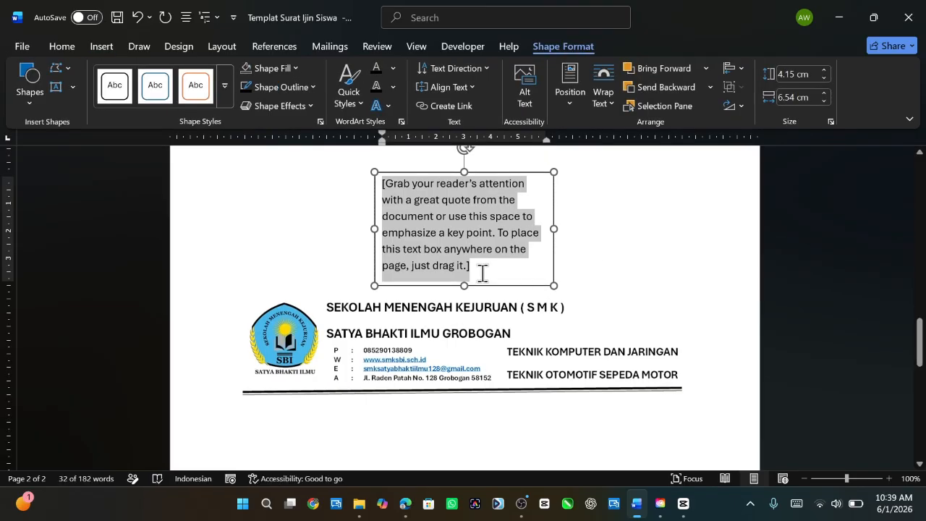
key("BackSpace")
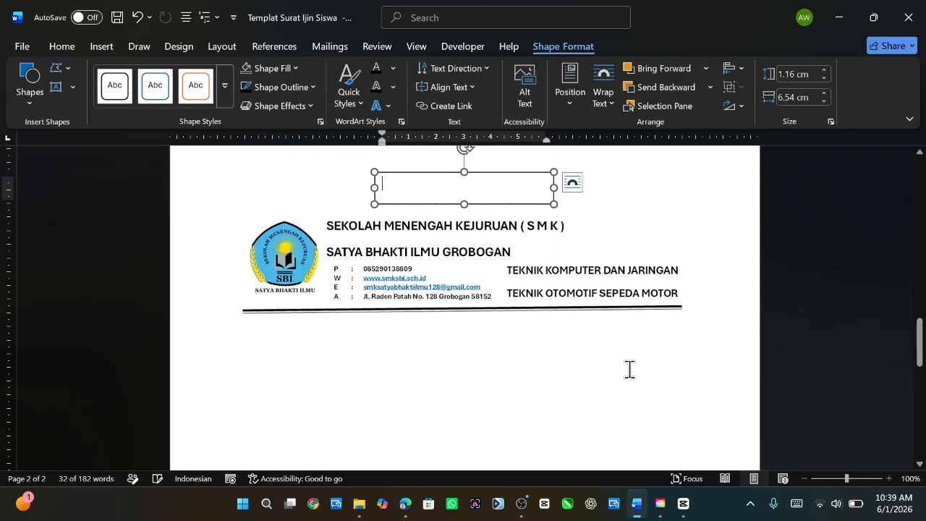
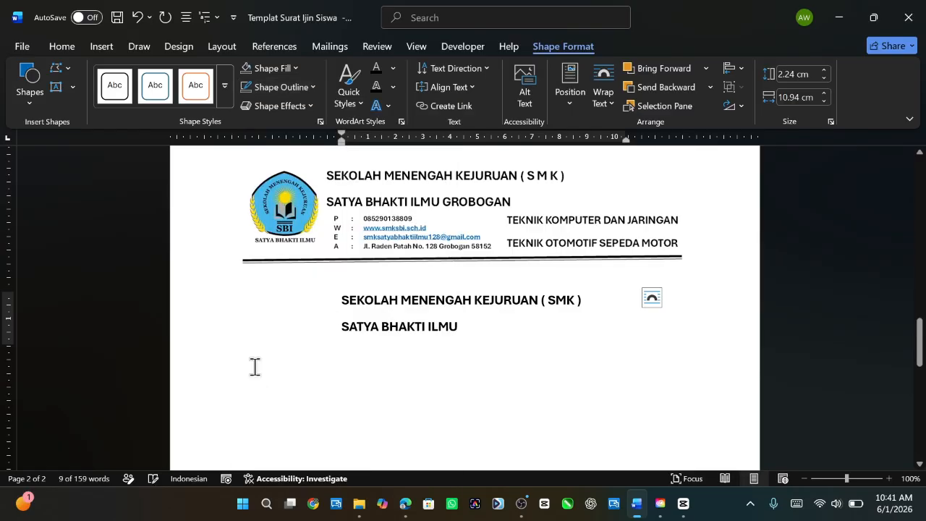
Duplicate the text box holding the school name and place the copy directly beneath the original.
left_click(485, 382)
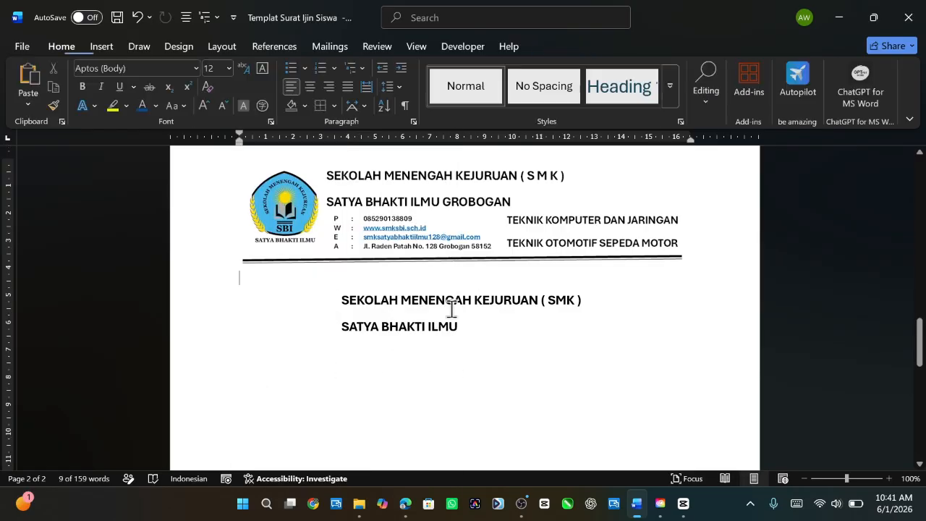
left_click(434, 353)
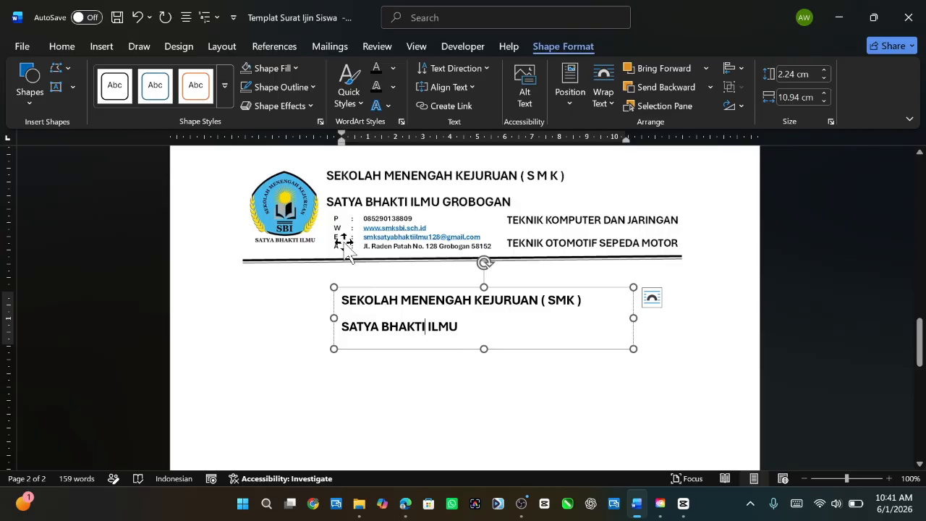
right_click(418, 349)
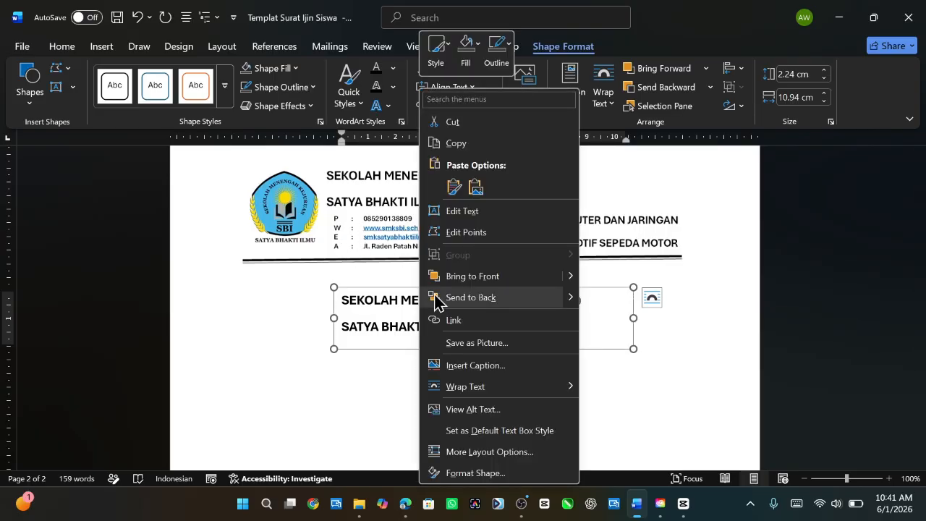
left_click(448, 148)
left_click(359, 392)
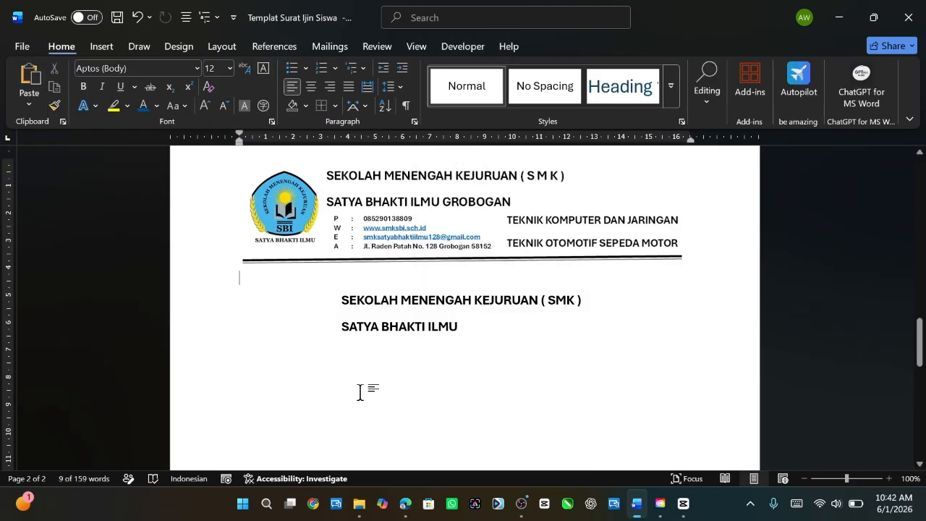
right_click(360, 392)
left_click(403, 230)
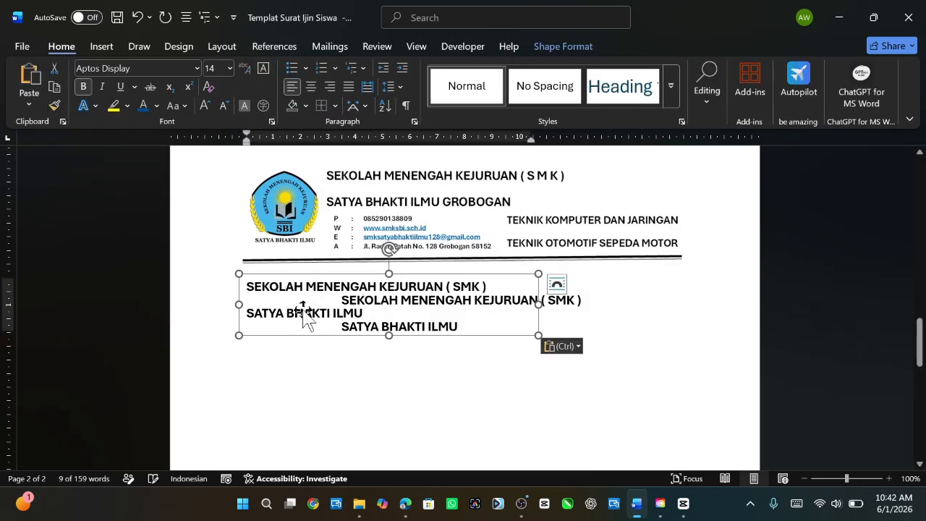
left_click_drag(312, 335, 411, 396)
Replace the copied text box's contents with the labels P, W, E and A on separate lines, each followed by a colon.
left_click_drag(473, 368, 346, 348)
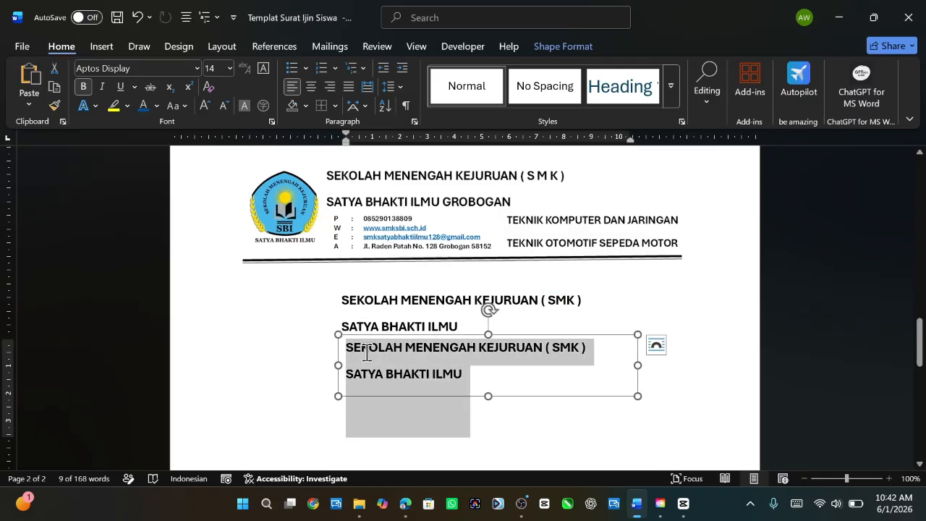
key("Delete")
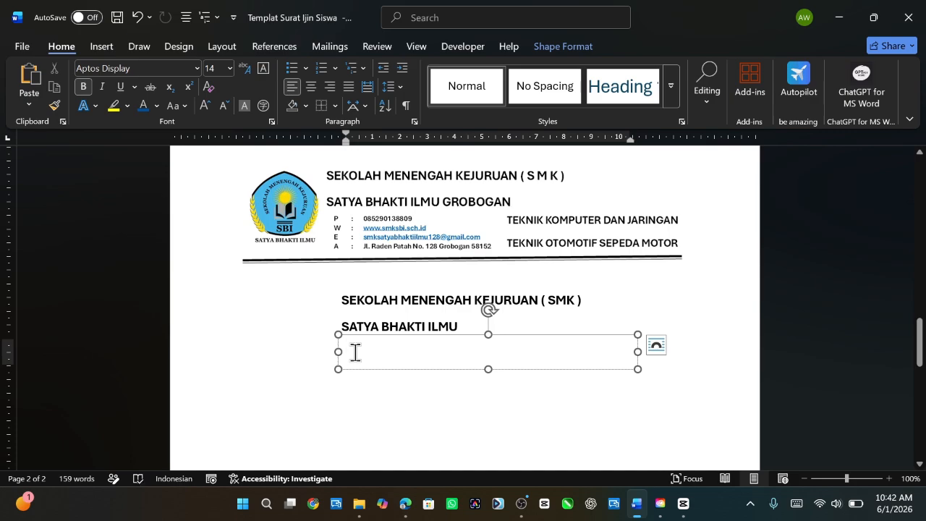
type("P")
key("Return")
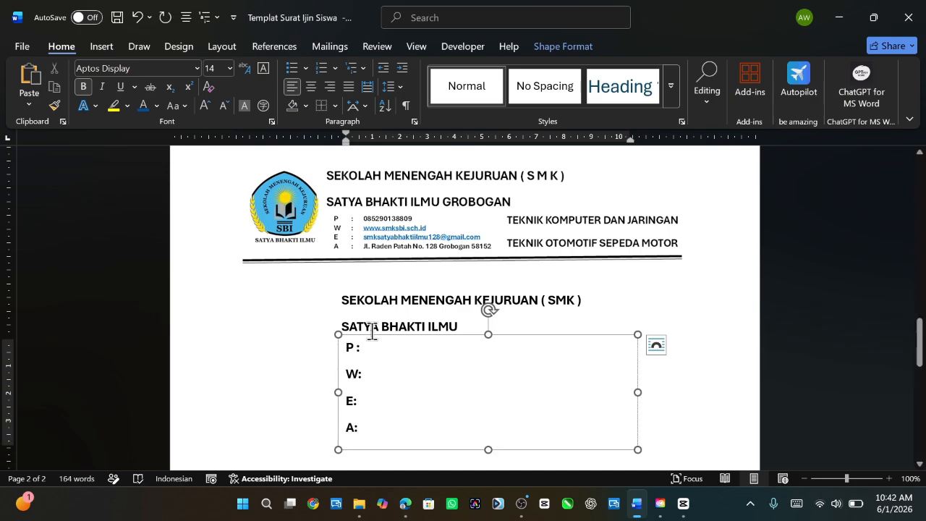
left_click(355, 401)
key("Tab")
left_click(357, 374)
key("Tab")
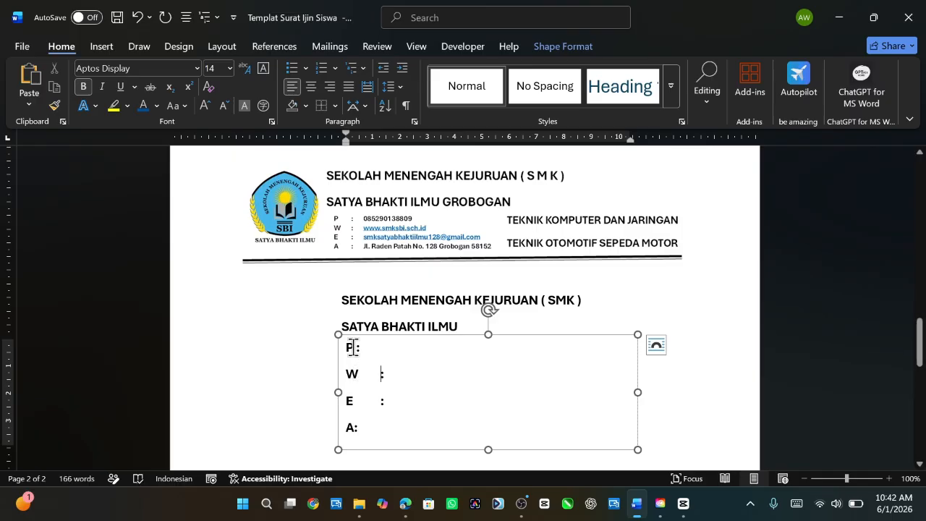
left_click(356, 348)
key("Tab")
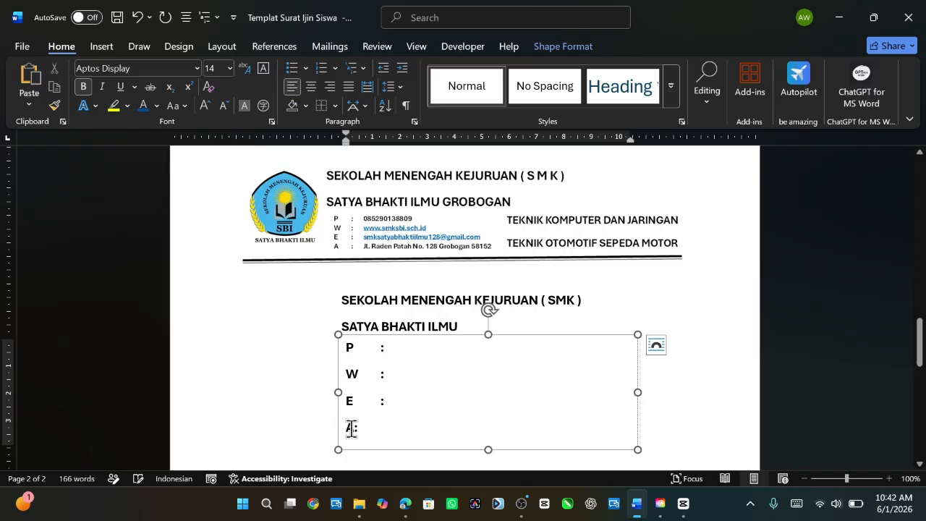
left_click(351, 427)
key("Tab")
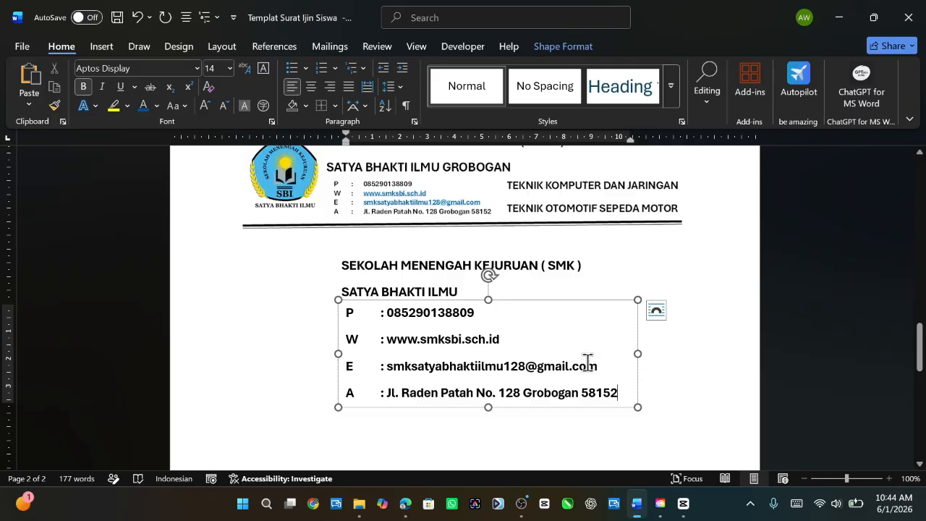
Colour the website and e-mail address in the contact text box standard Blue.
left_click_drag(596, 364, 499, 341)
left_click(391, 343)
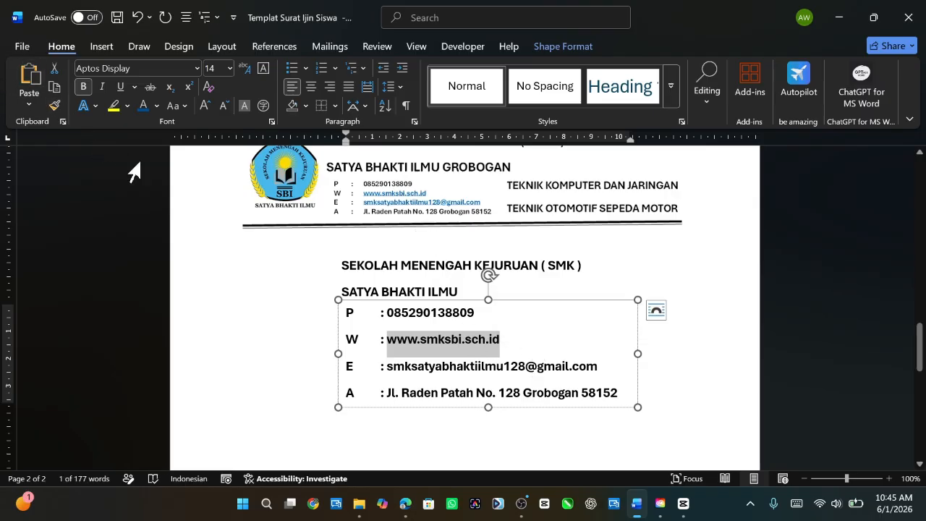
left_click(157, 107)
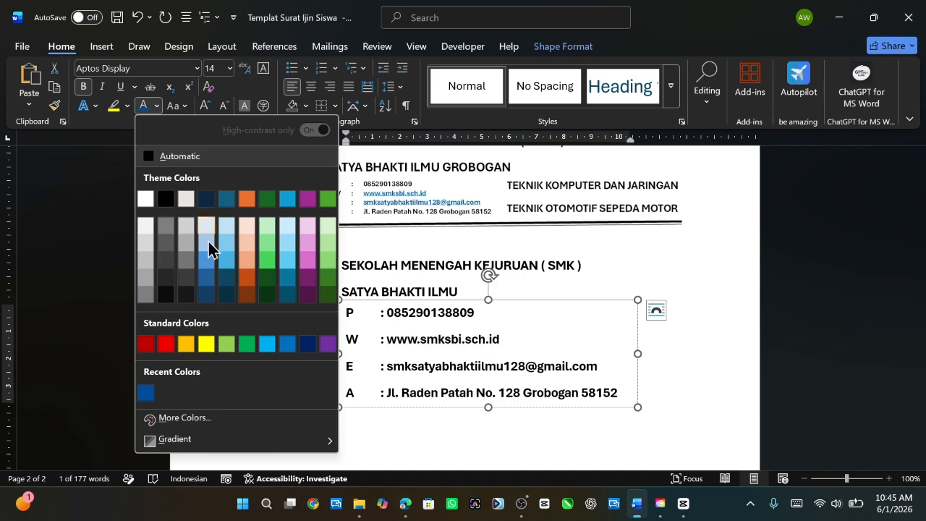
left_click(287, 344)
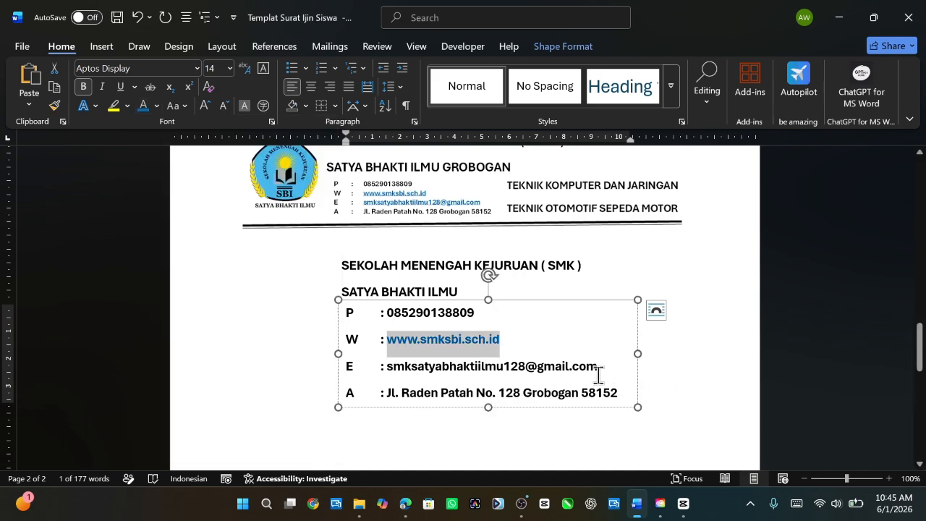
left_click_drag(599, 375, 385, 367)
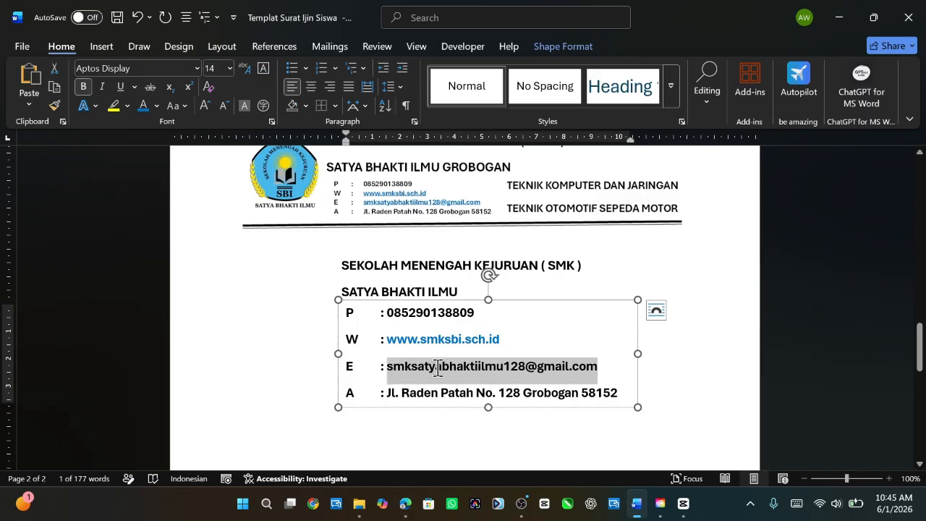
left_click(144, 109)
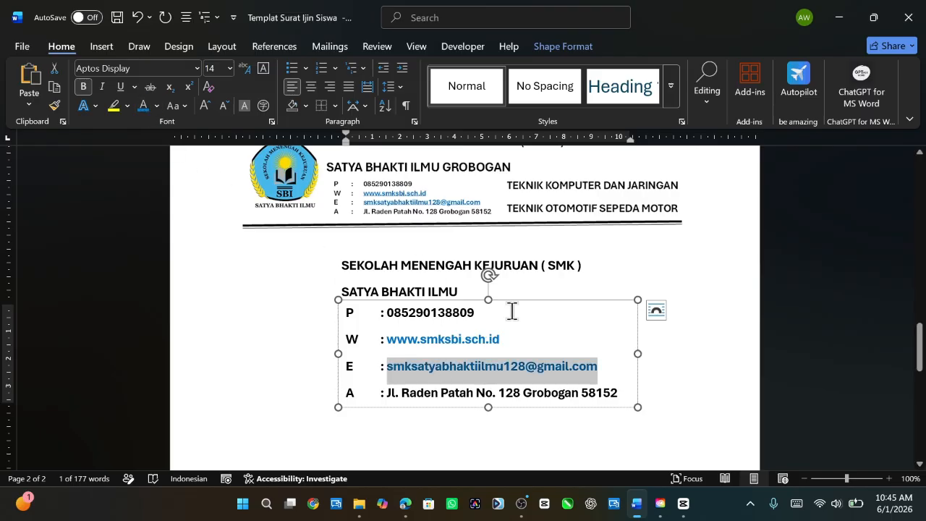
left_click(524, 334)
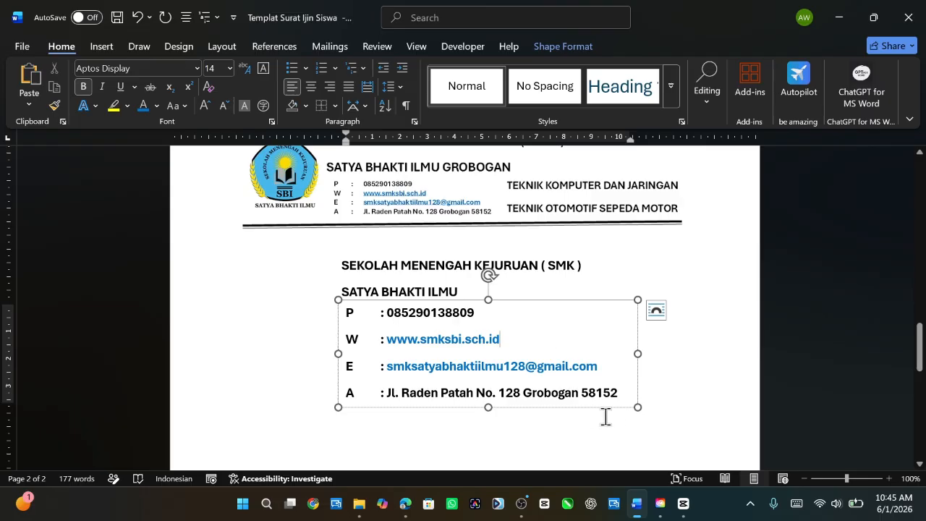
Set all four contact lines to font size 11 and remove the space after their paragraphs.
left_click_drag(611, 395, 275, 105)
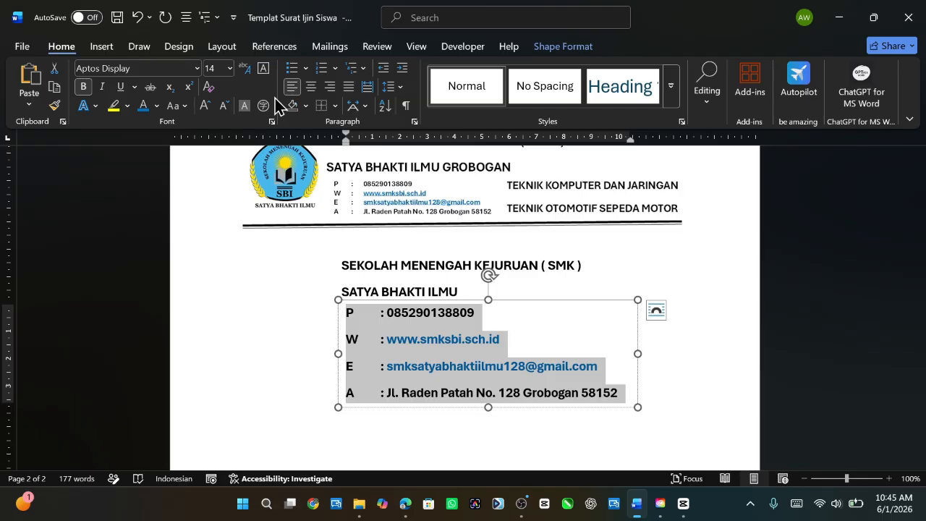
left_click(230, 68)
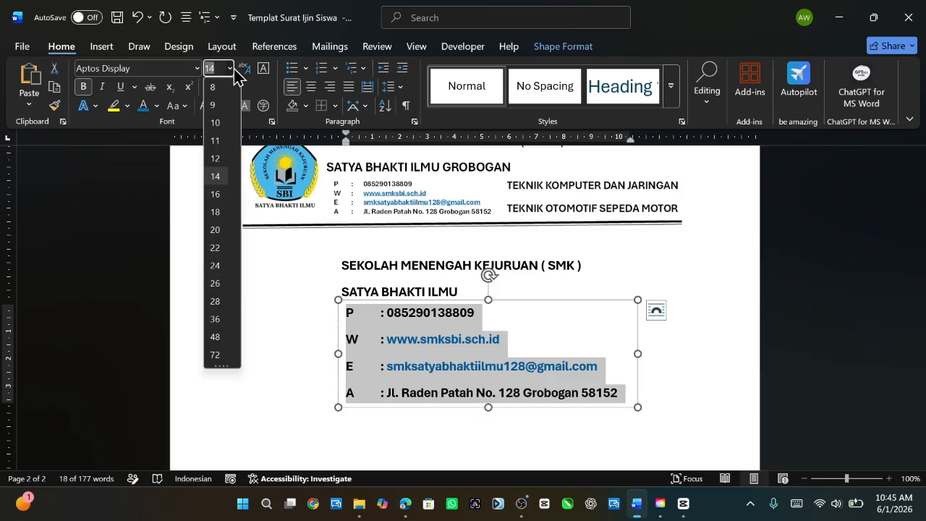
left_click(223, 145)
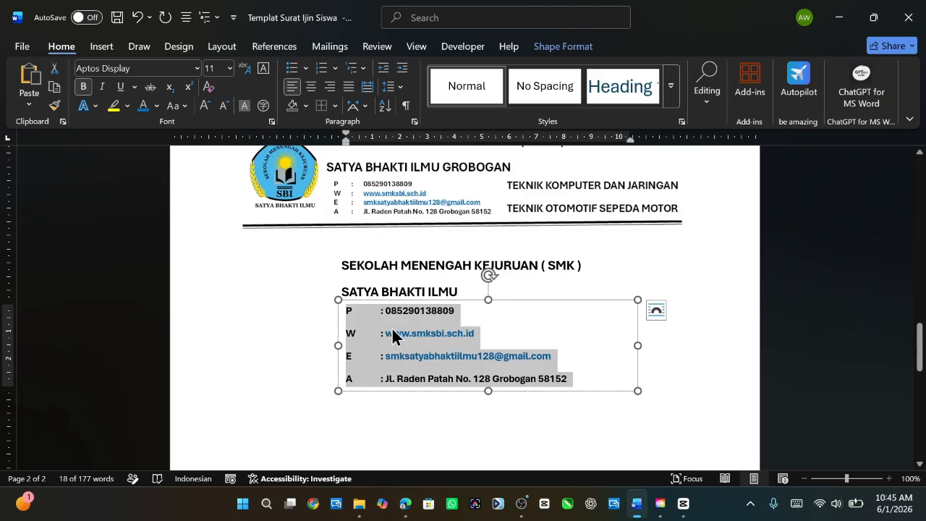
left_click(400, 88)
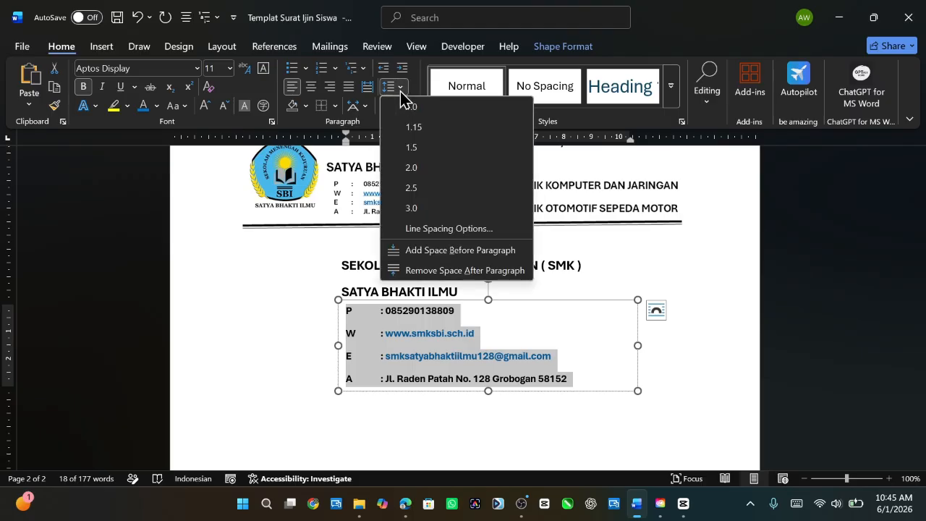
left_click(422, 272)
left_click(420, 275)
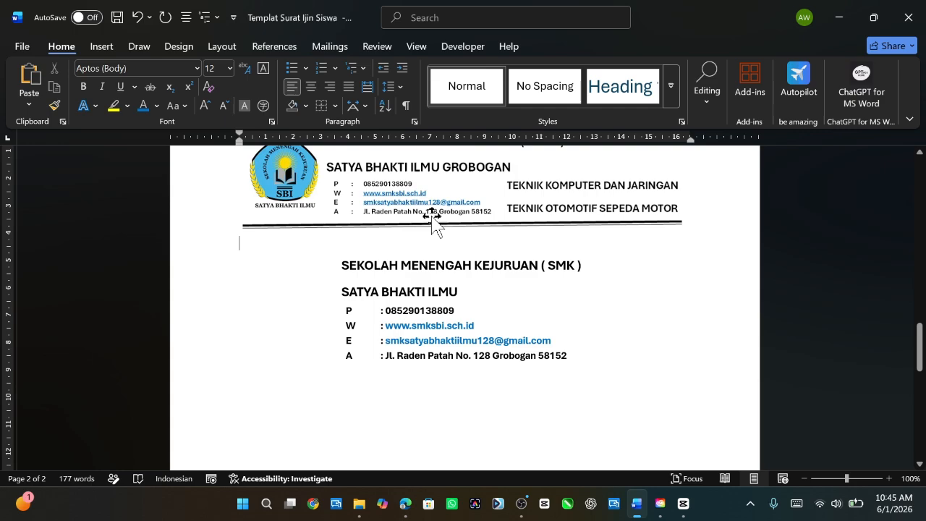
Insert a tab after the colon on each contact line so the phone, website, e-mail and address values align in a column.
left_click(384, 311)
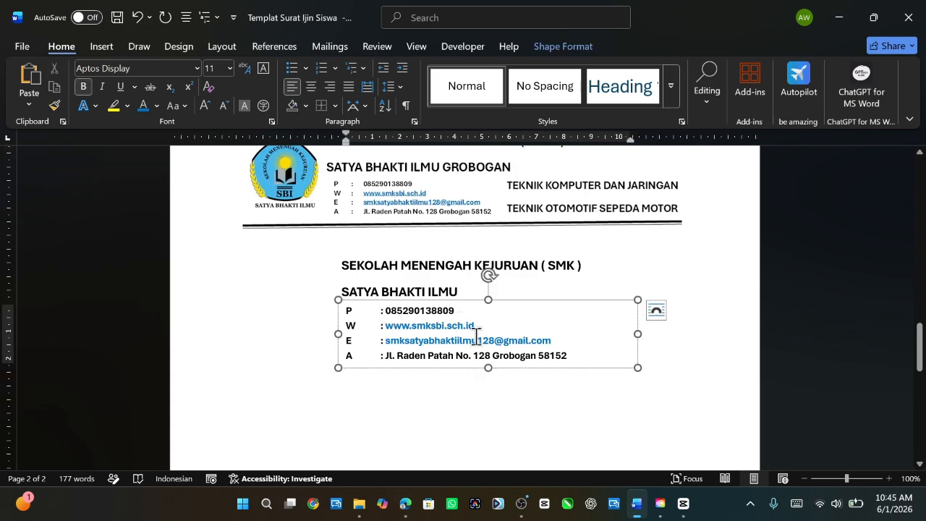
key("Tab")
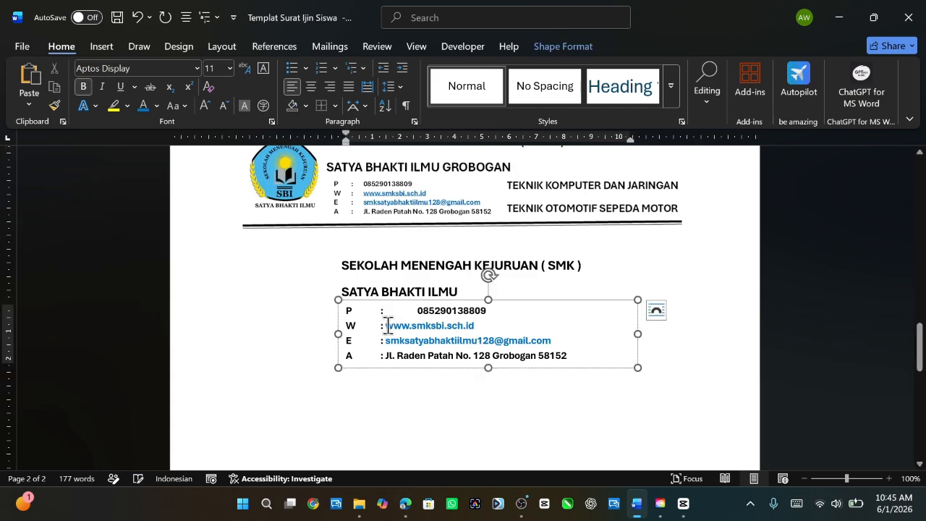
left_click(388, 325)
key("Tab")
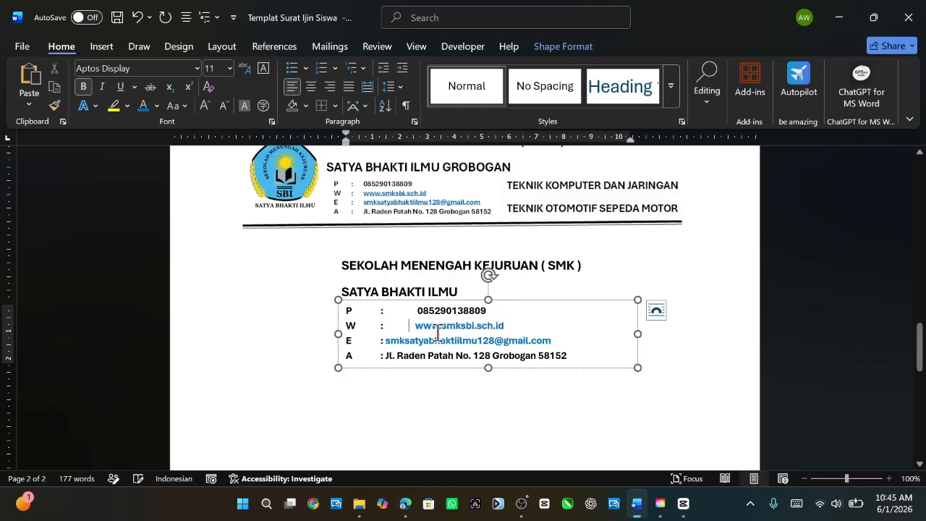
left_click(386, 340)
key("Tab")
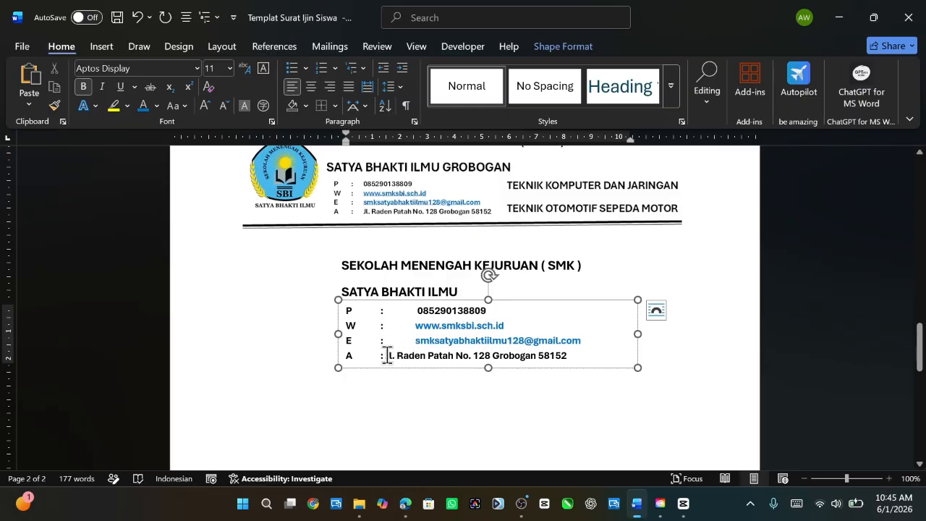
left_click(388, 355)
key("Tab")
left_click(595, 415)
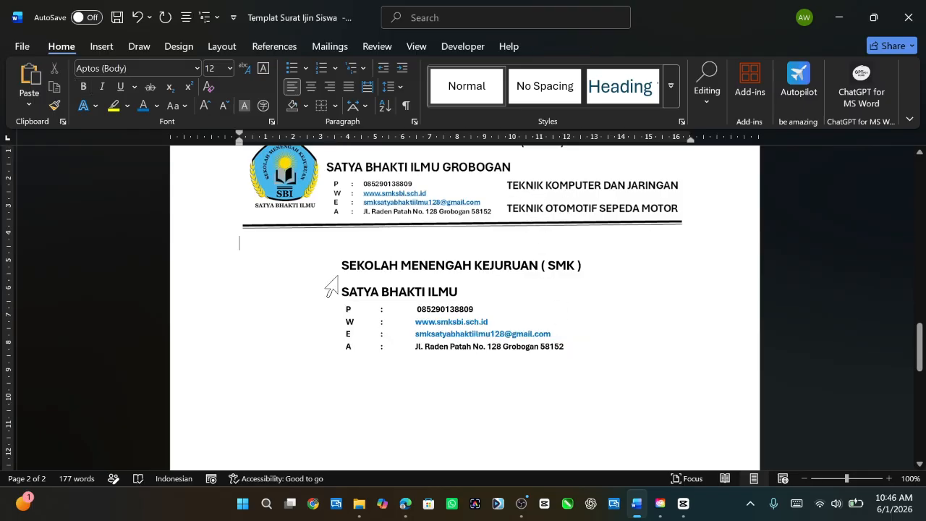
Duplicate the school name text box, move the copy rightward, and replace its text with TEKNIK KOMPUTER DAN JARINGAN and TEKNIK OTOMOTIF SEPEDA MOTOR on two lines.
left_click(386, 269)
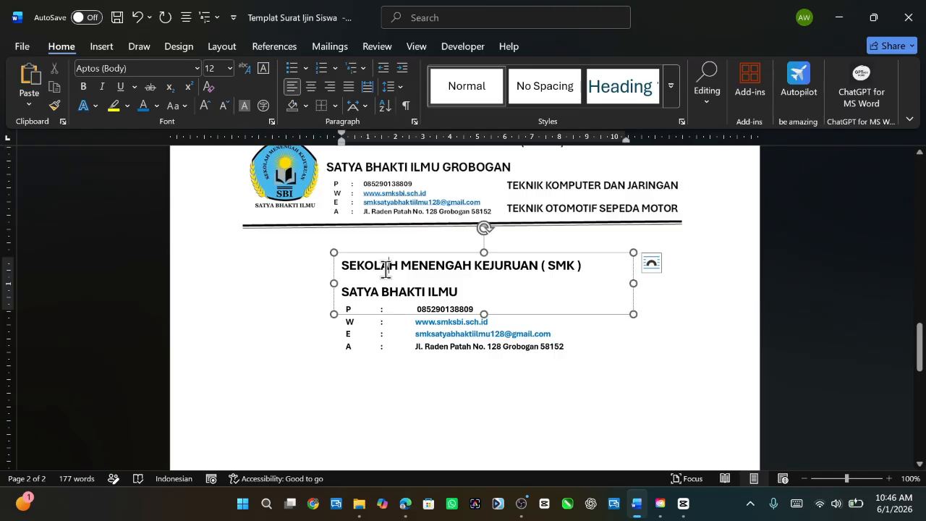
scroll(528, 226, "up", 2)
scroll(524, 234, "down", 1)
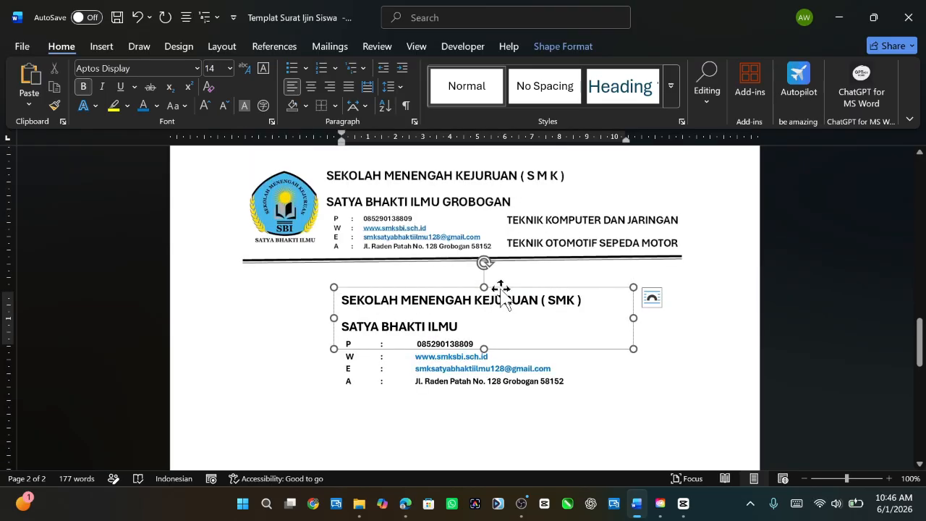
right_click(500, 289)
left_click(541, 145)
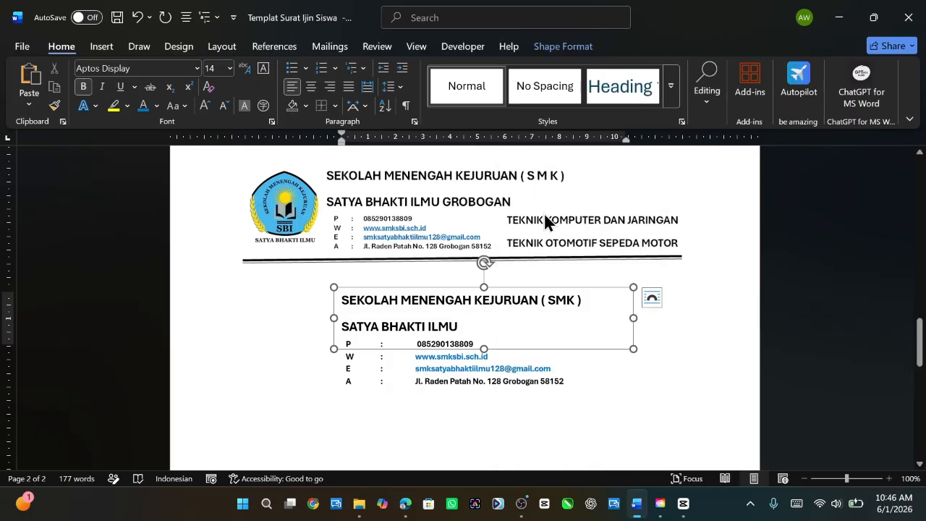
scroll(376, 362, "down", 4)
left_click(378, 346)
right_click(379, 350)
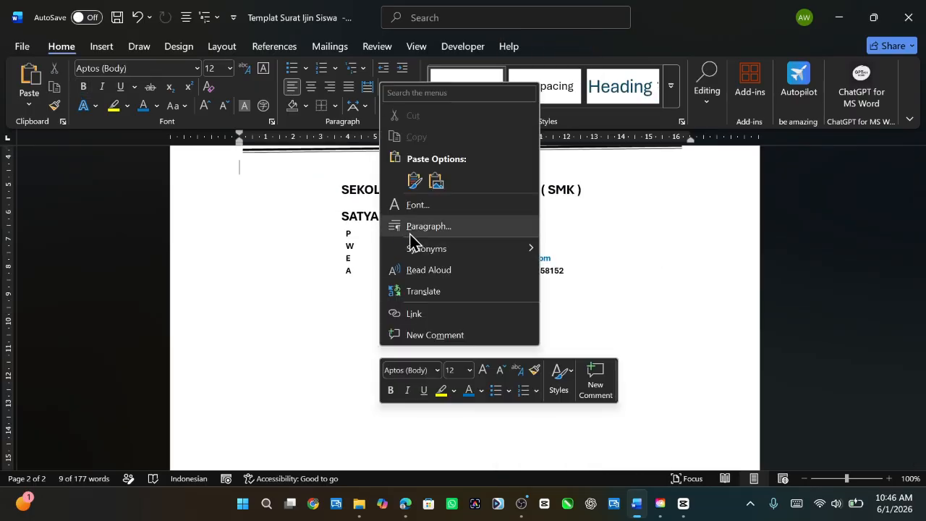
left_click(416, 182)
left_click_drag(301, 233, 523, 258)
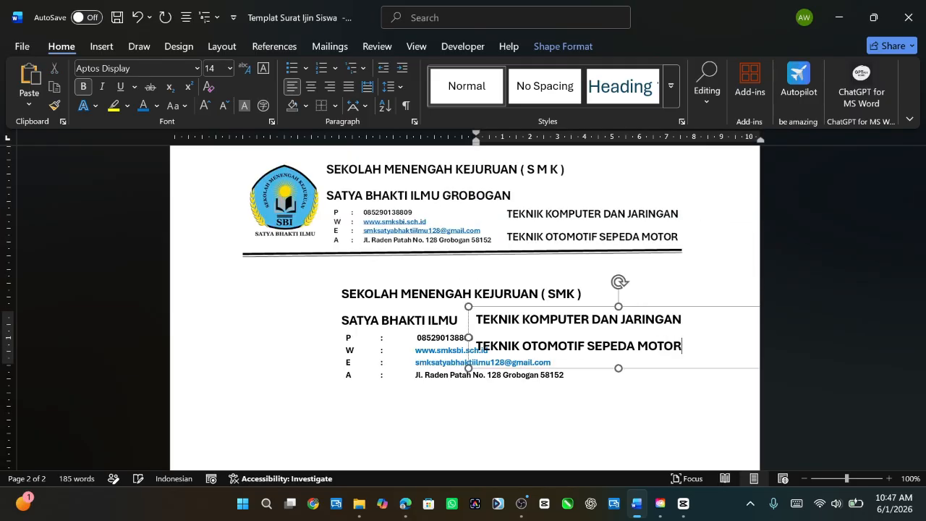
Narrow the text box listing the two study programmes to fit its text and move it to the right of the contact details.
left_click_drag(588, 372, 533, 366)
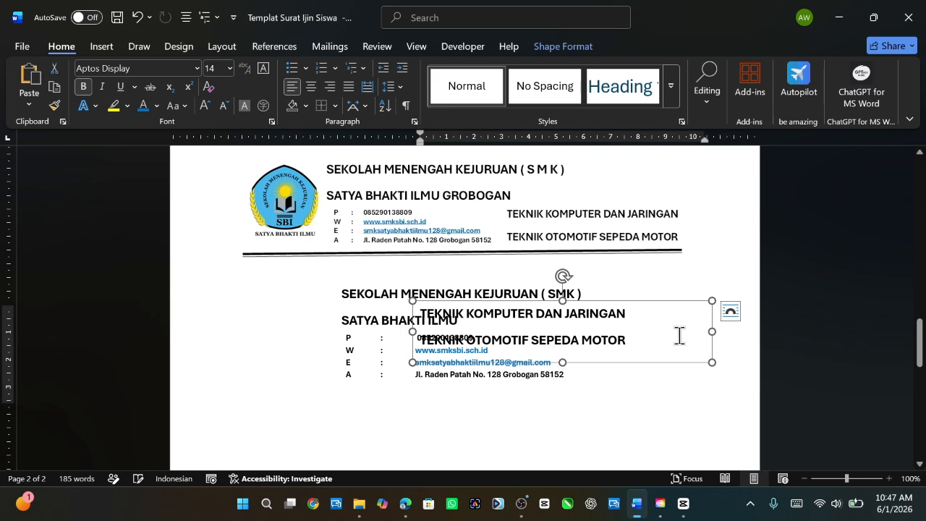
left_click_drag(711, 332, 634, 334)
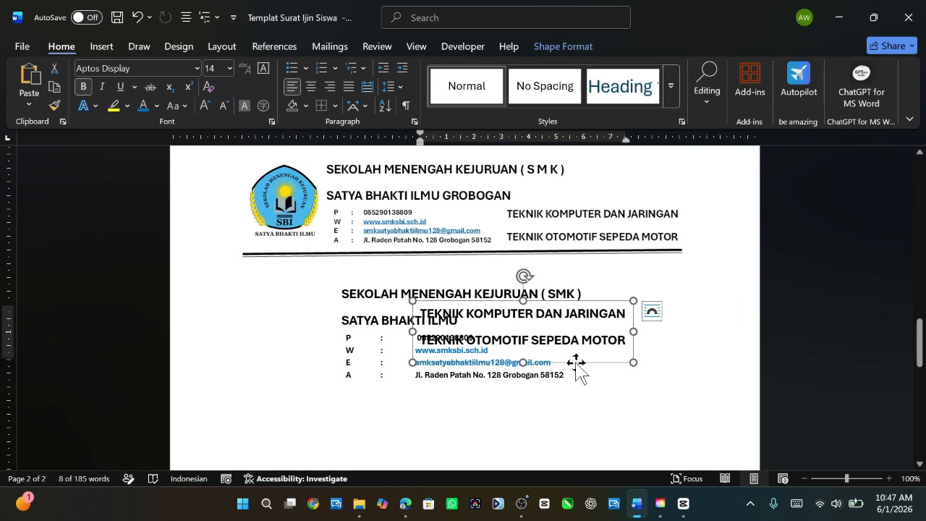
left_click_drag(579, 366, 728, 394)
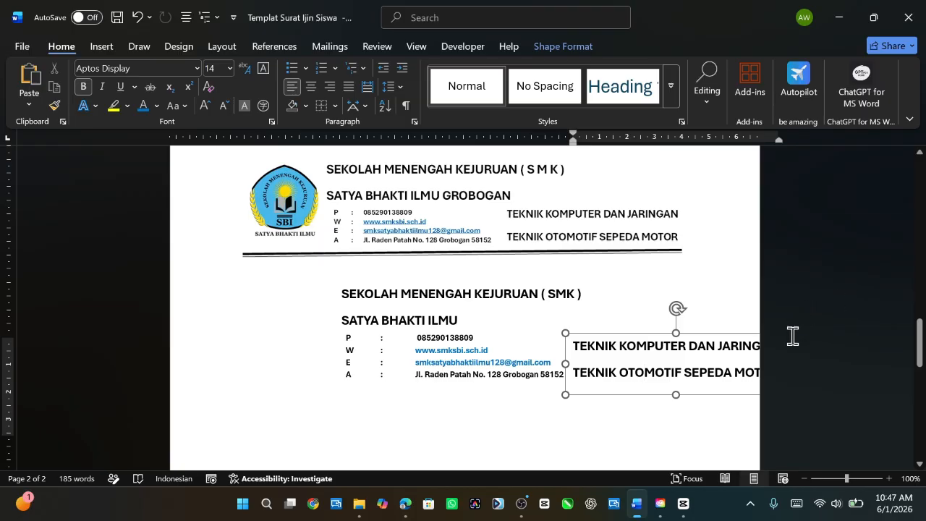
left_click(486, 424)
left_click(589, 422)
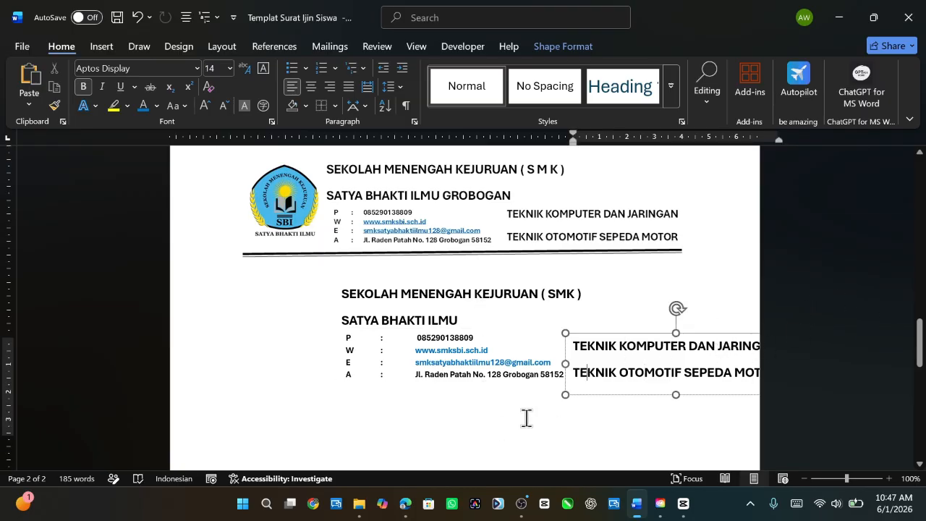
left_click(524, 418)
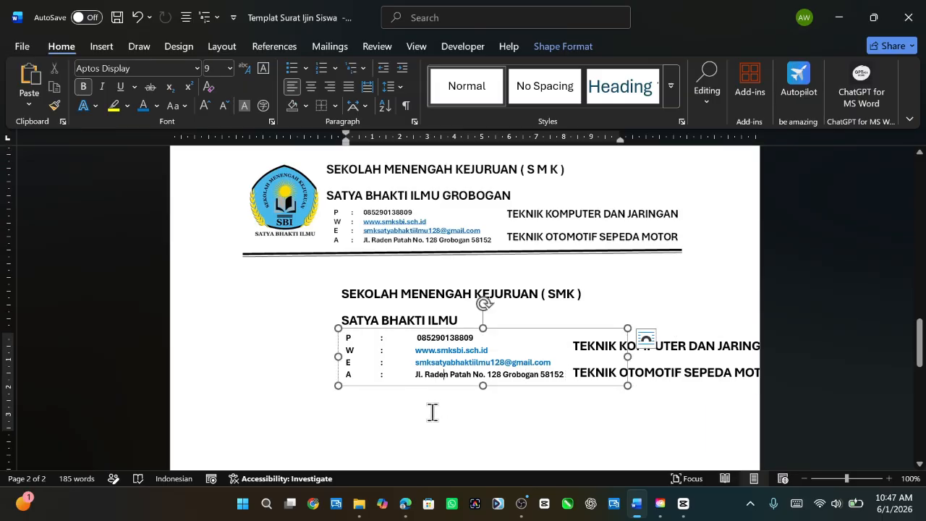
Draw a horizontal straight line about 18.93 cm long beneath the contact details and study programmes of the new letterhead.
scroll(286, 213, "down", 2)
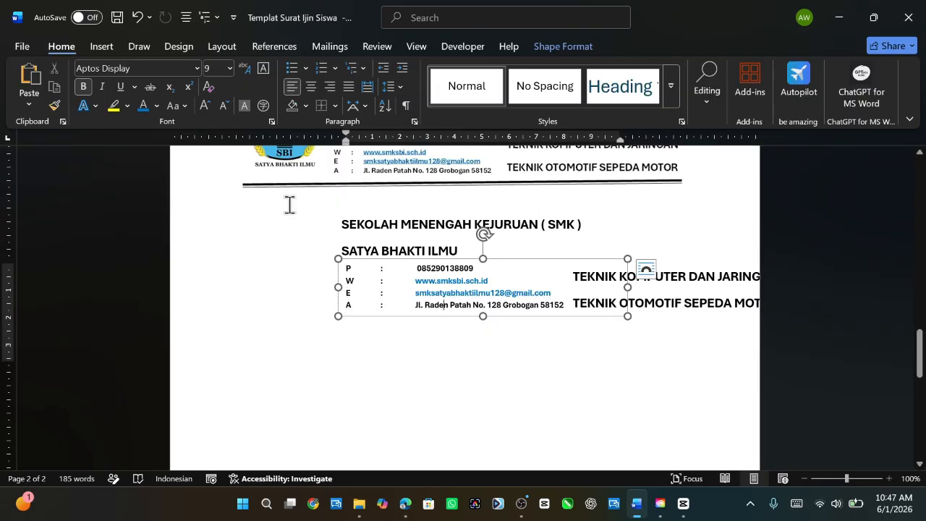
left_click(268, 225)
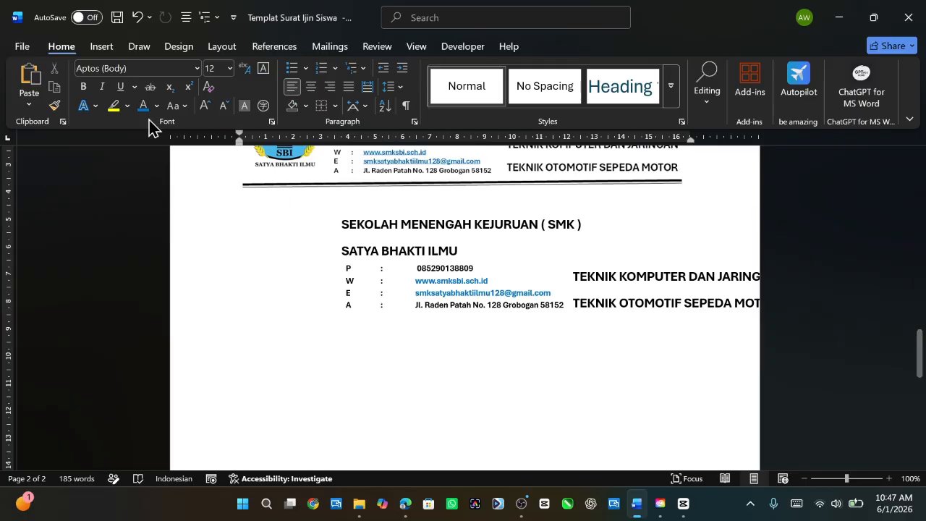
left_click(105, 52)
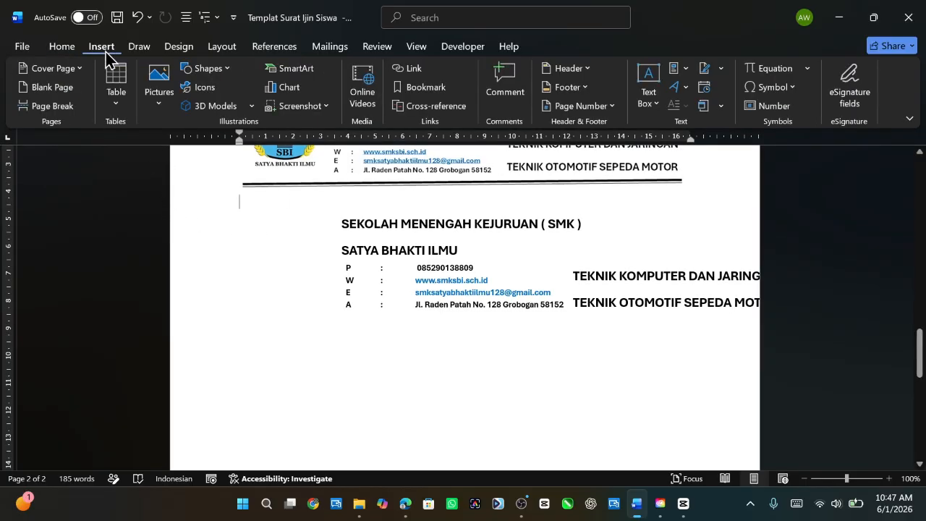
left_click(205, 69)
left_click(221, 107)
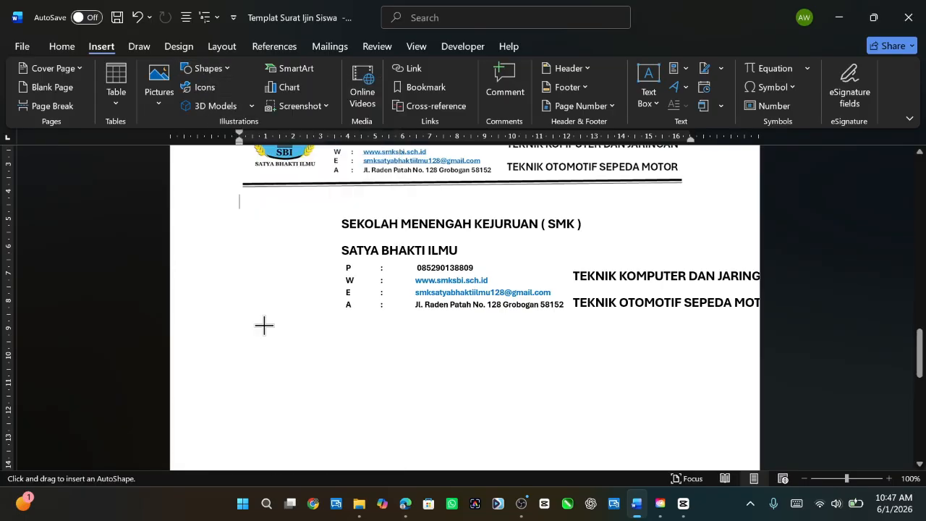
mouse_move(264, 325)
left_mouse_down()
mouse_move(687, 315)
mouse_move(781, 324)
left_mouse_up()
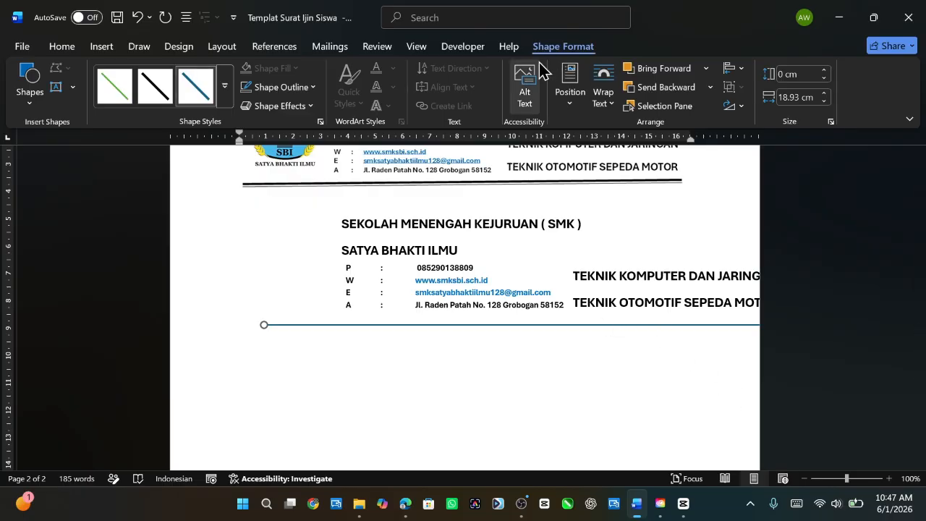
Give the new line beneath the letterhead a black outline with a weight of 3 pt.
left_click(298, 91)
left_click(276, 159)
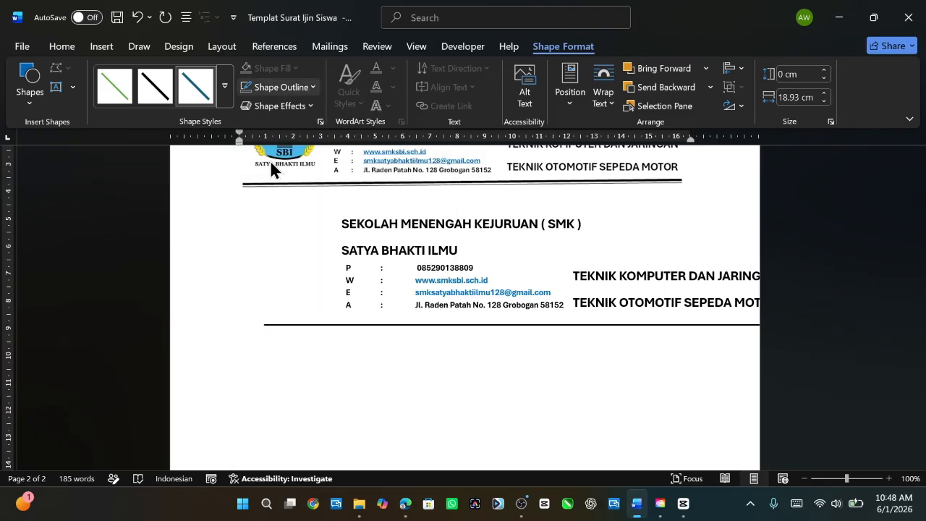
left_click(308, 87)
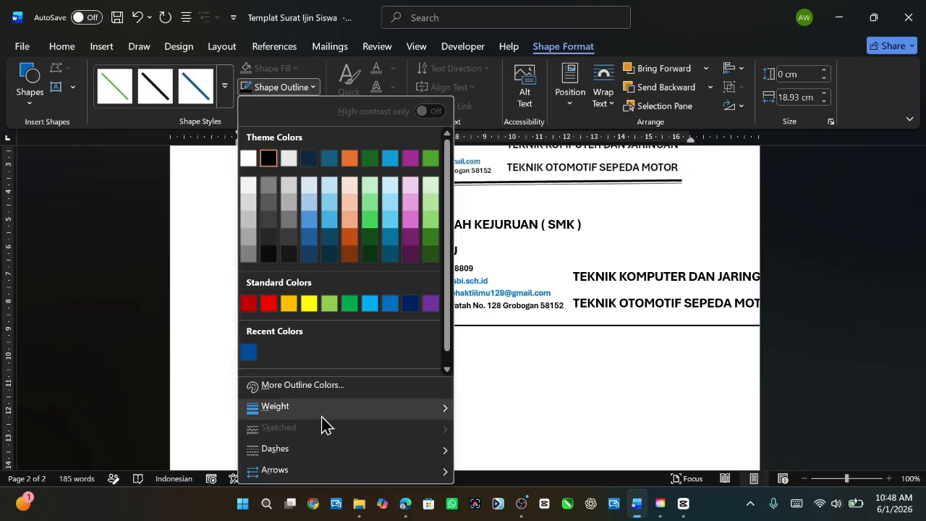
mouse_move(322, 424)
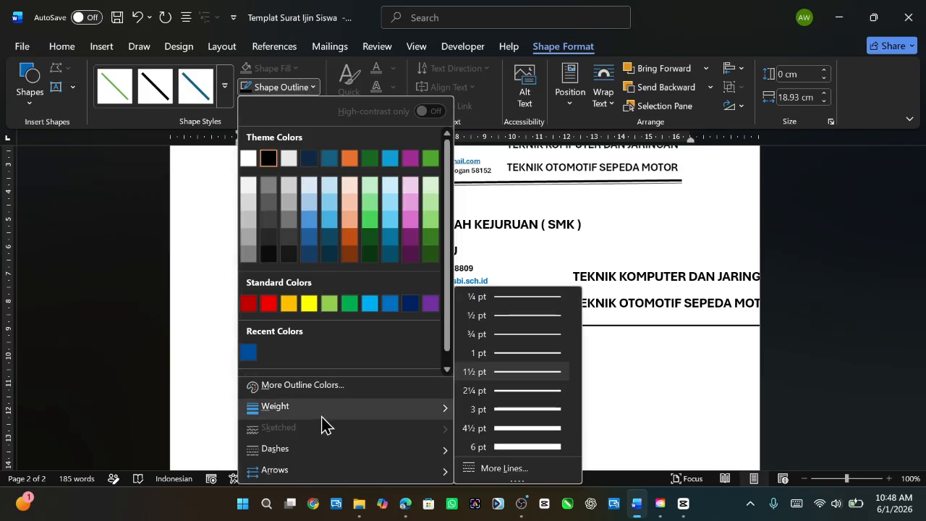
left_click(507, 412)
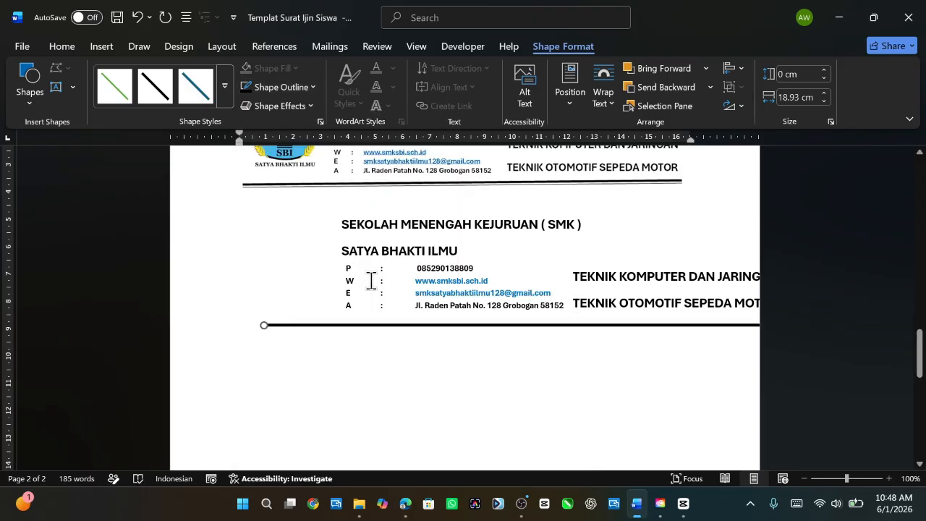
Duplicate the thick black line and place the copy just below the original, aligned with its left end.
key("ctrl+c")
right_click(352, 327)
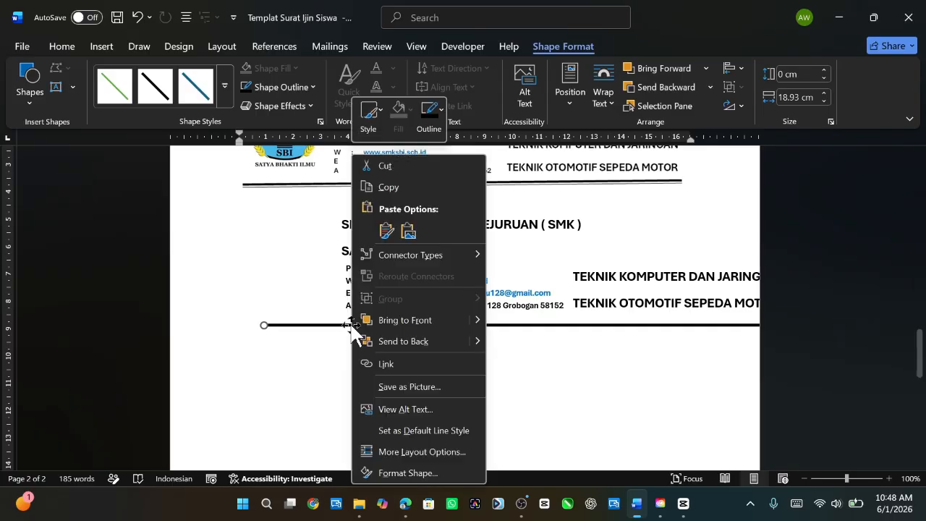
left_click(380, 186)
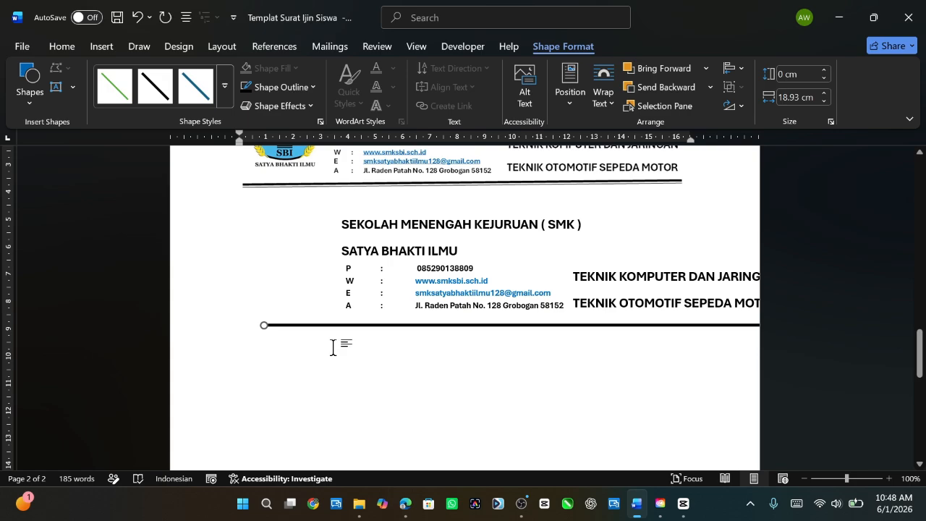
right_click(333, 348)
left_click(365, 181)
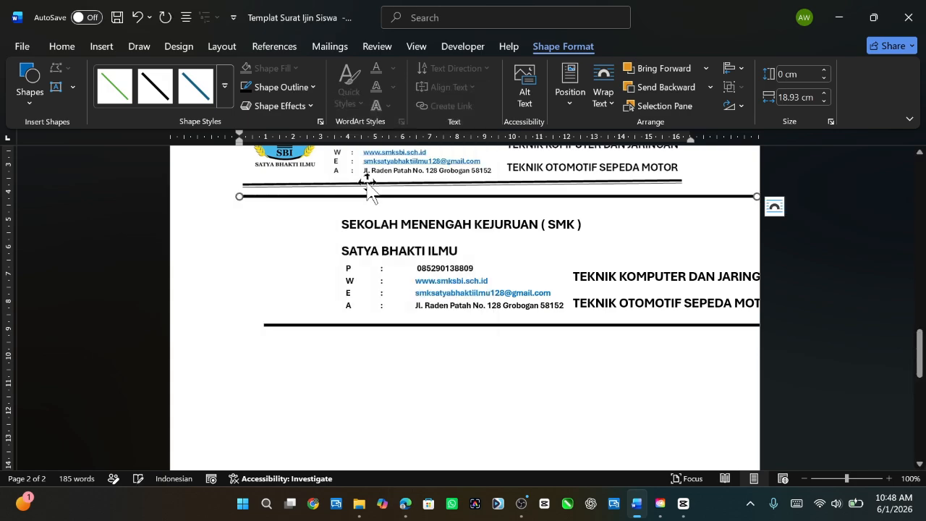
left_click_drag(302, 196, 326, 331)
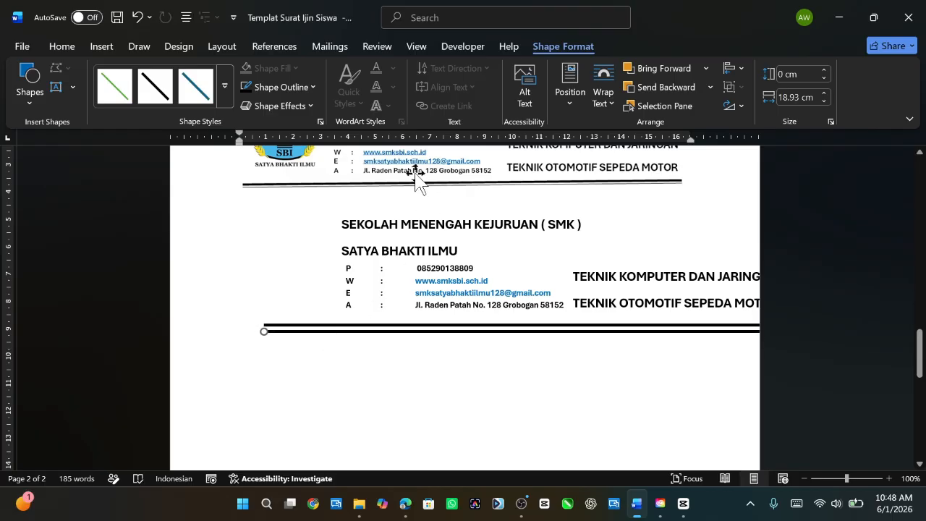
Set the outline weight of the lower letterhead line to 1½ pt.
left_click(304, 92)
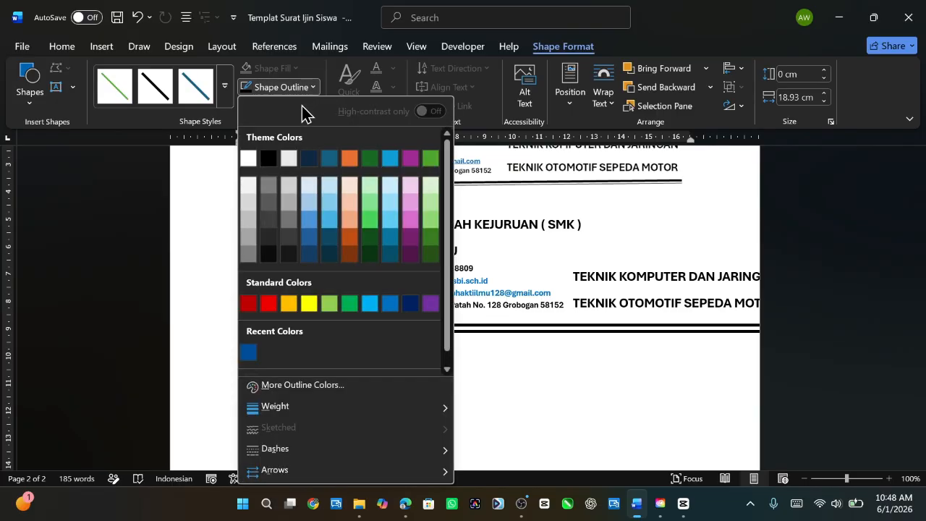
mouse_move(383, 411)
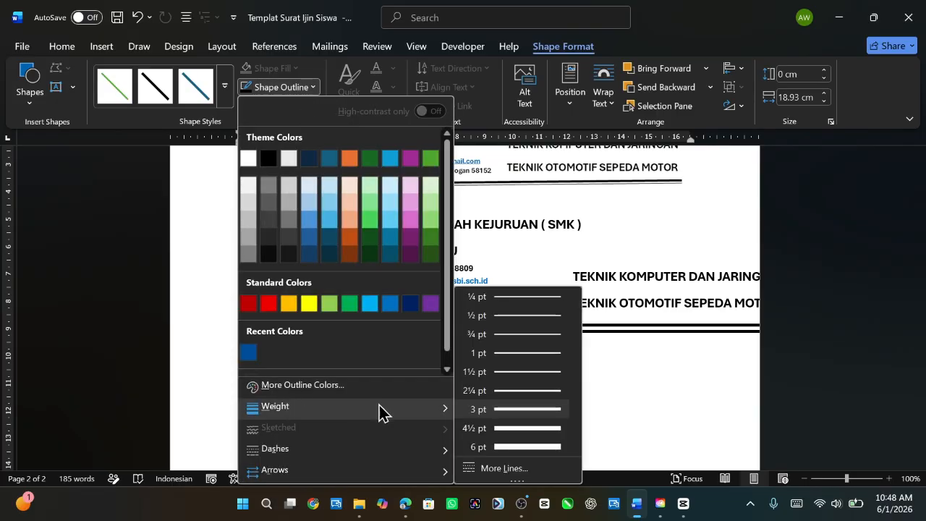
left_click(510, 372)
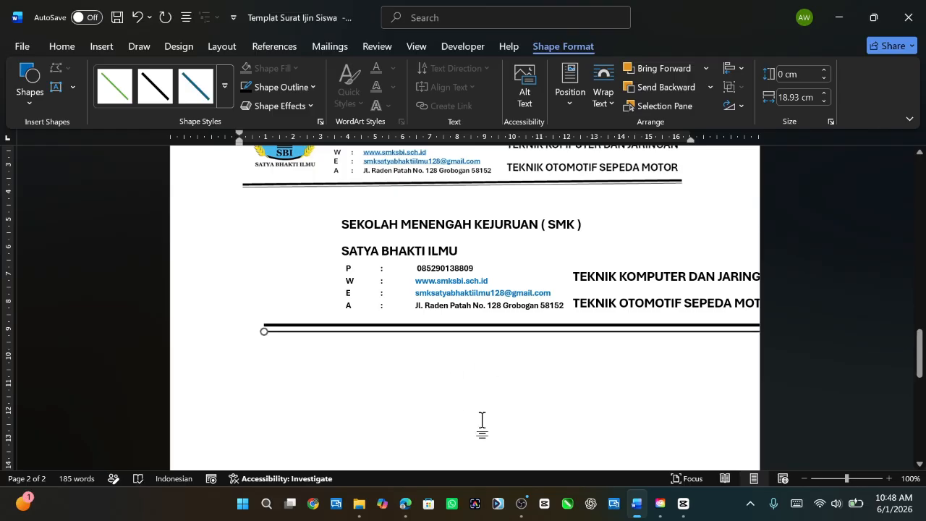
left_click(431, 377)
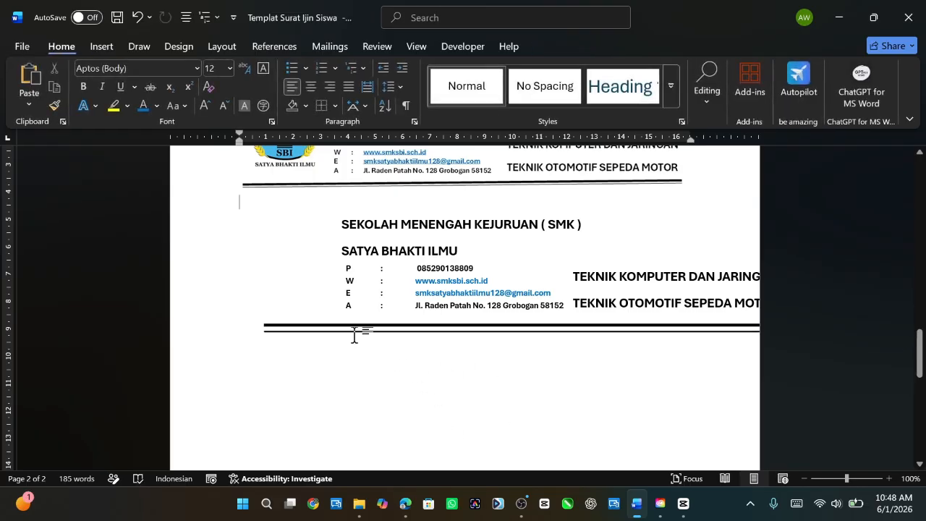
Nudge the thick line down in small increments so it sits closer to the thin line.
left_click(316, 329)
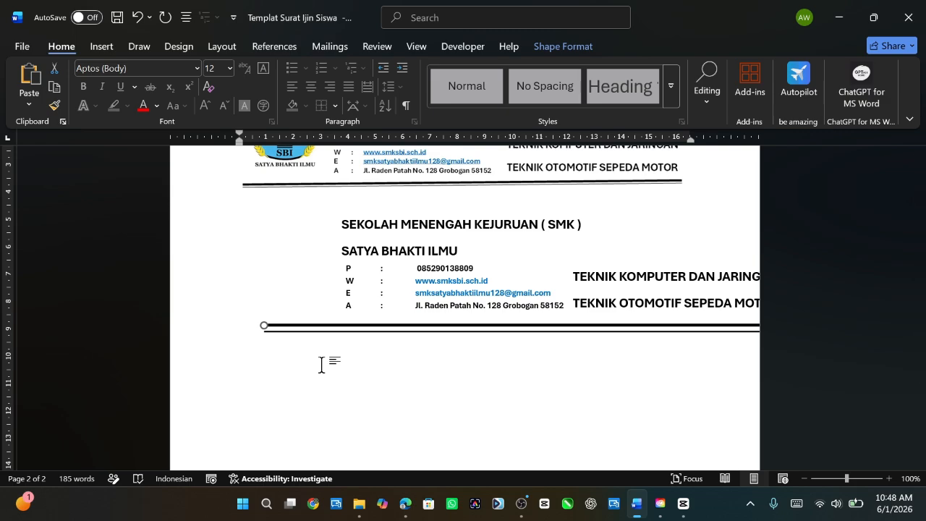
key("ctrl+Down")
key("ctrl+Down")
key("ctrl+Down")
key("ctrl+Down")
key("ctrl+Down")
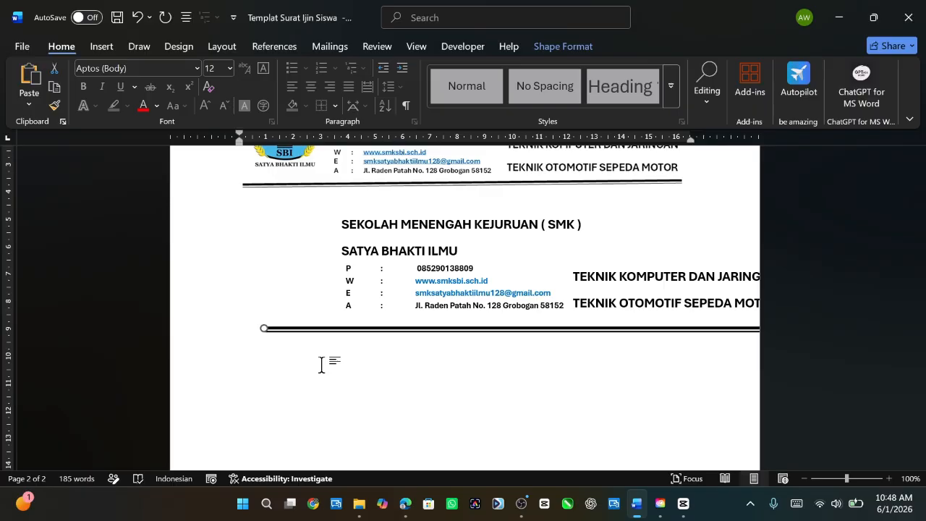
left_click(321, 365)
Switch to the browser and copy the first SBI school logo from the Bing image results.
scroll(311, 369, "up", 2)
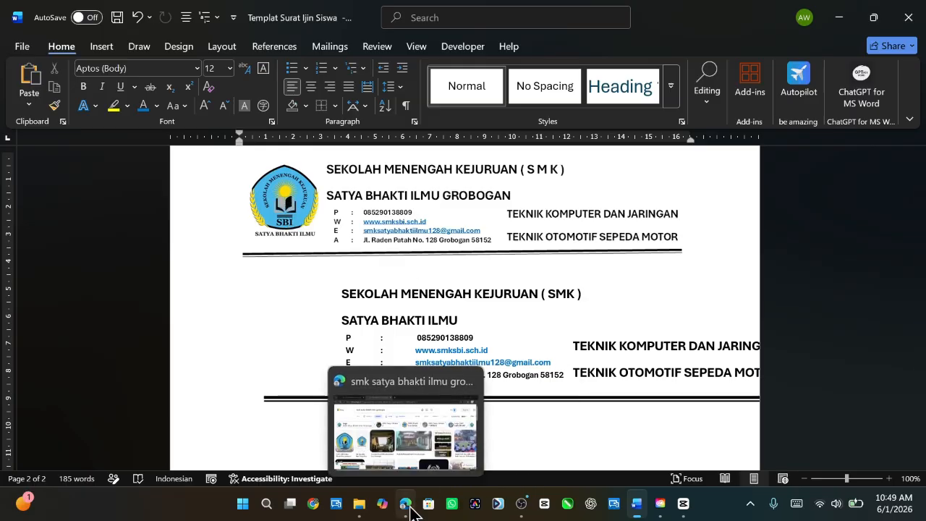
left_click(409, 510)
right_click(93, 274)
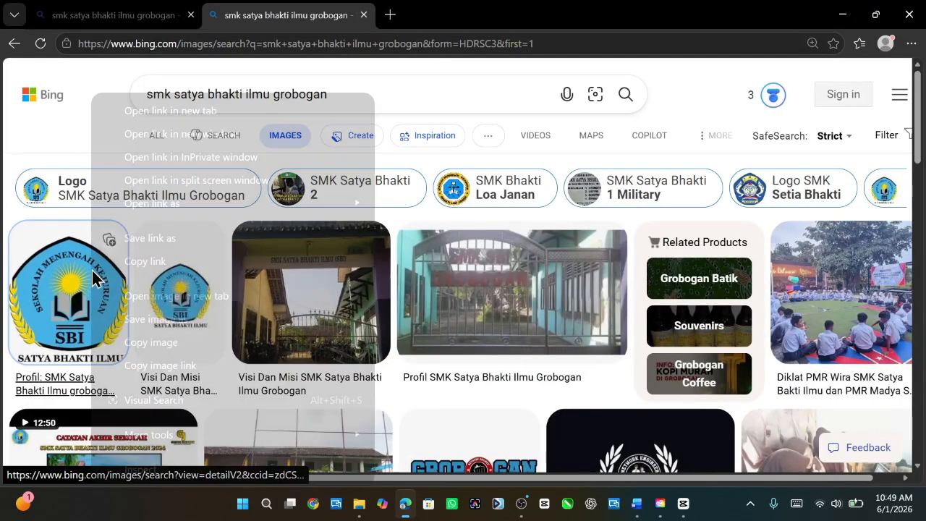
left_click(168, 342)
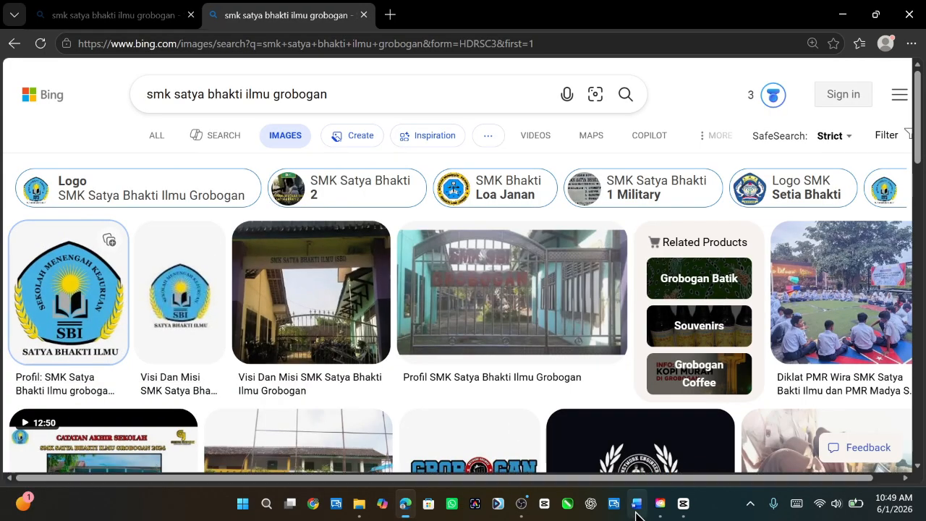
Return to the Word letter template and paste the copied logo as a picture at the new letterhead.
mouse_move(636, 503)
left_click(635, 456)
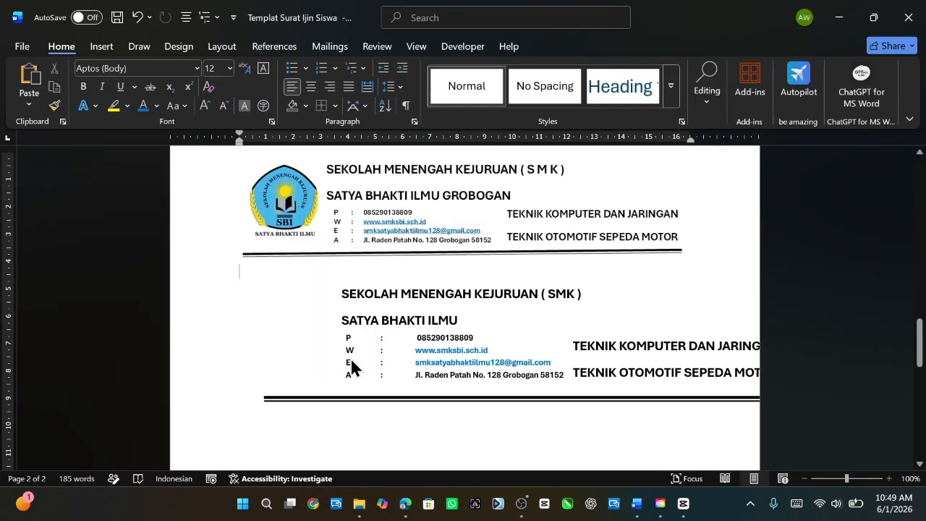
right_click(238, 306)
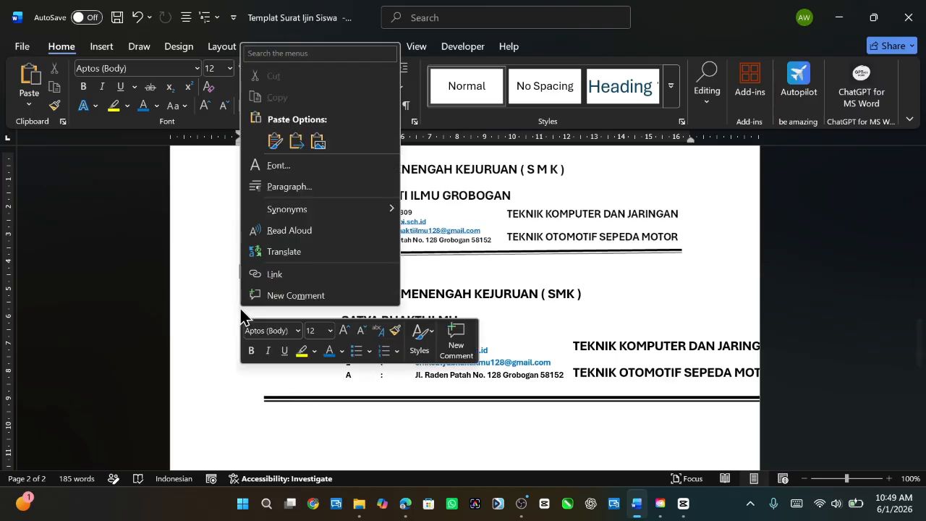
left_click(322, 151)
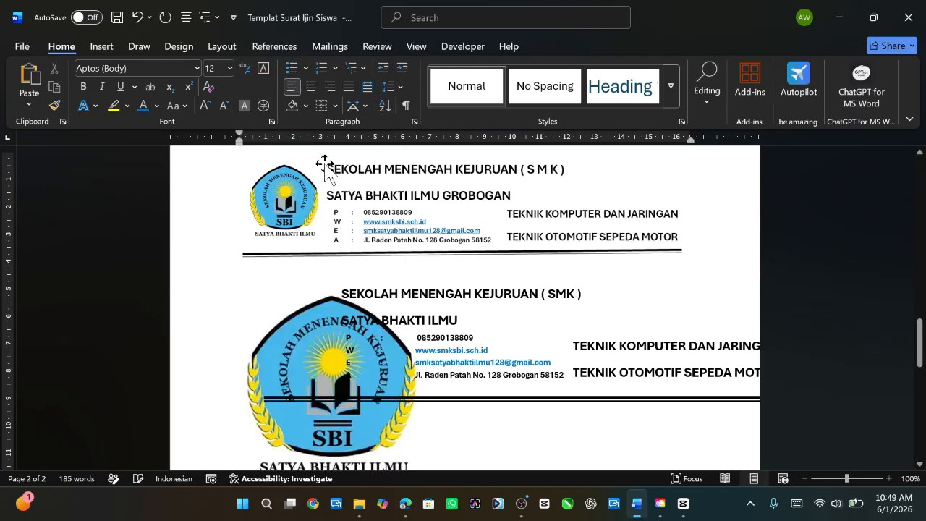
Set the pasted school logo's text wrapping to In Front of Text.
left_click(354, 391)
scroll(383, 405, "down", 3)
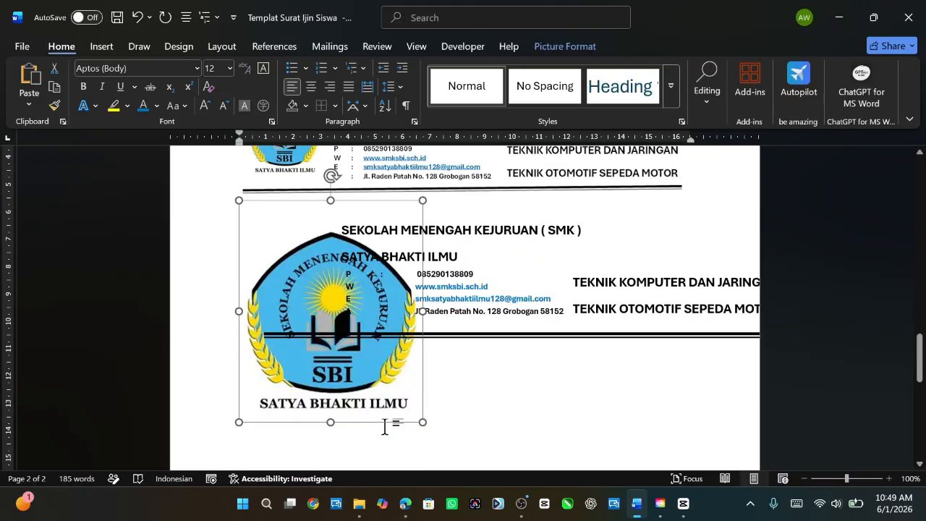
left_click(418, 354)
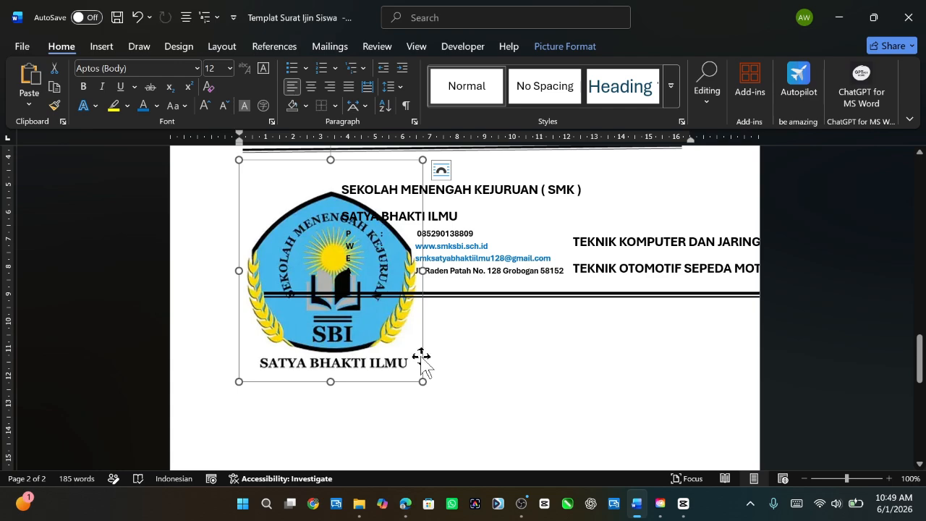
right_click(423, 338)
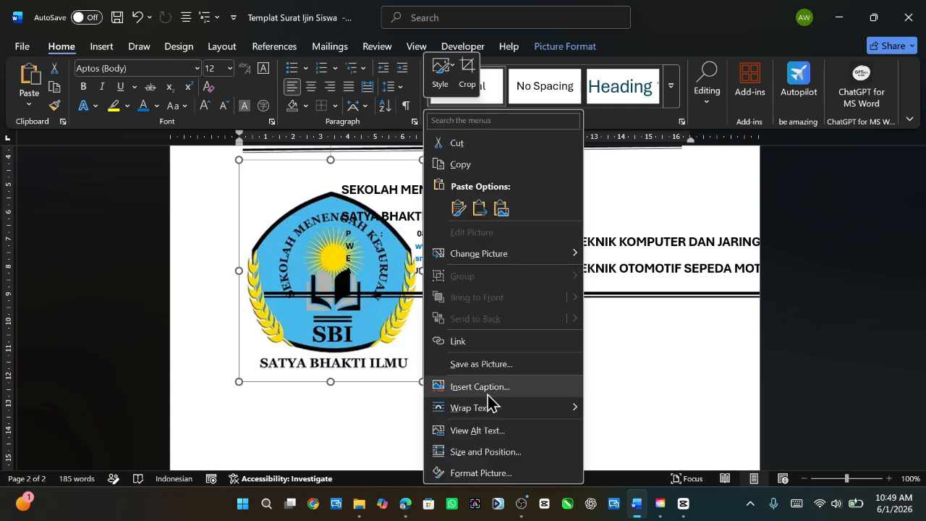
mouse_move(550, 407)
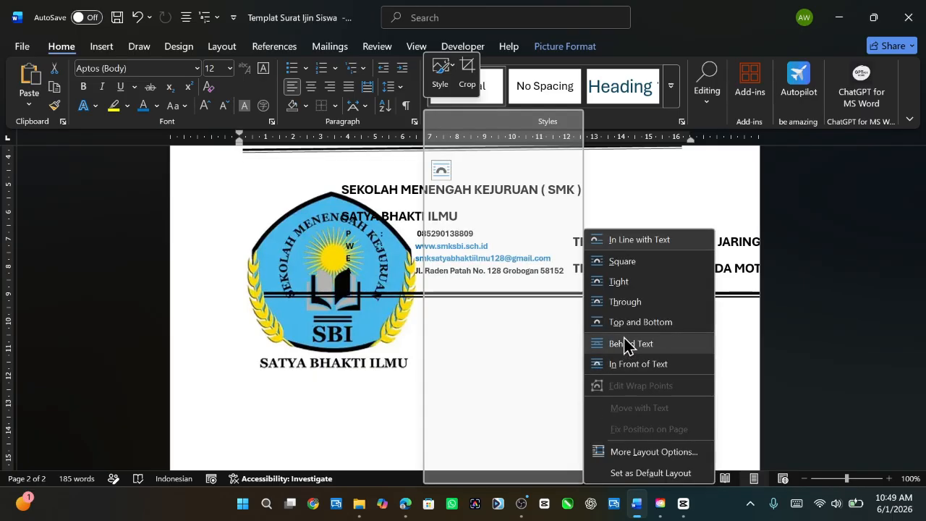
left_click(636, 366)
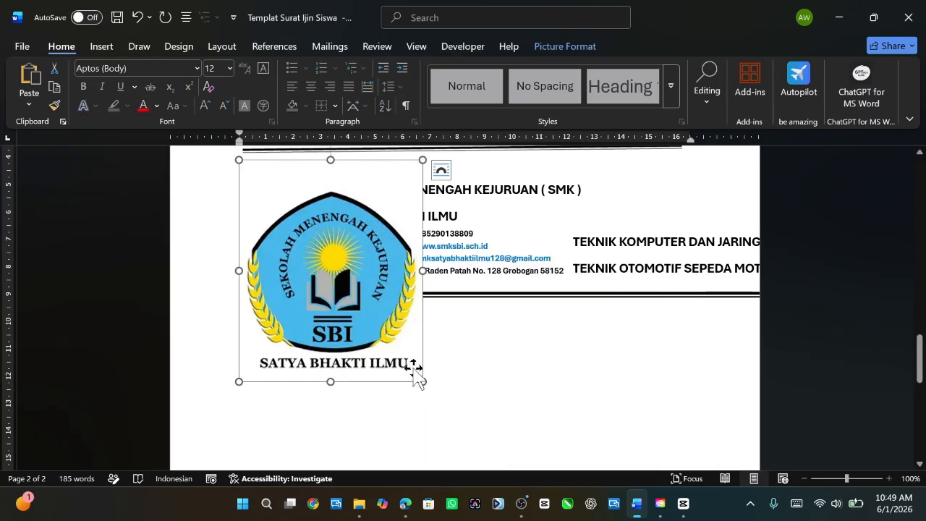
Shrink the school logo to the letterhead's height and place it left of the school name, above the double line.
left_click_drag(422, 381, 330, 277)
left_click_drag(295, 207, 308, 225)
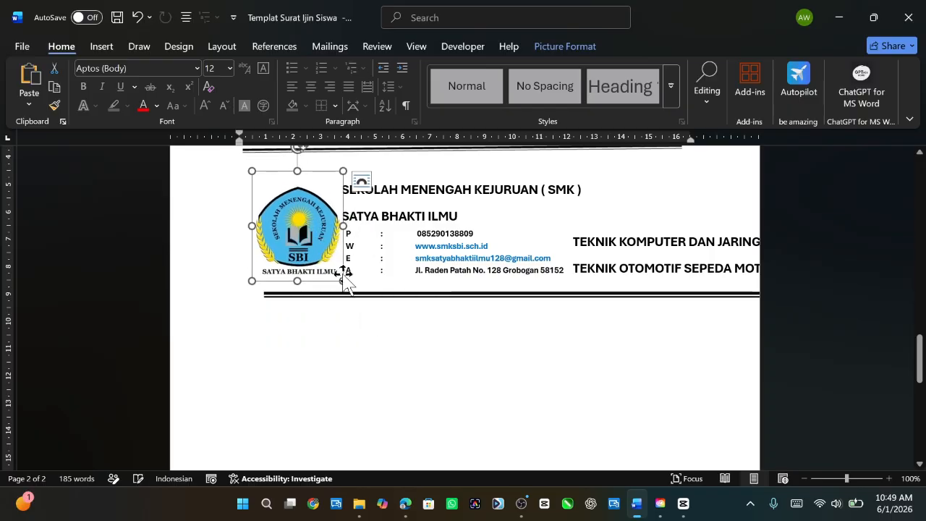
left_click_drag(343, 279, 334, 270)
left_click(344, 353)
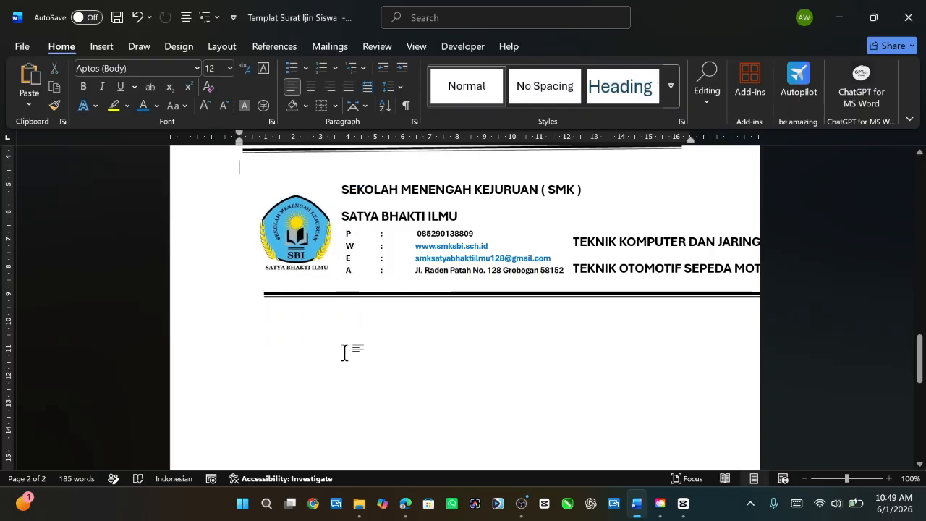
left_click(318, 253)
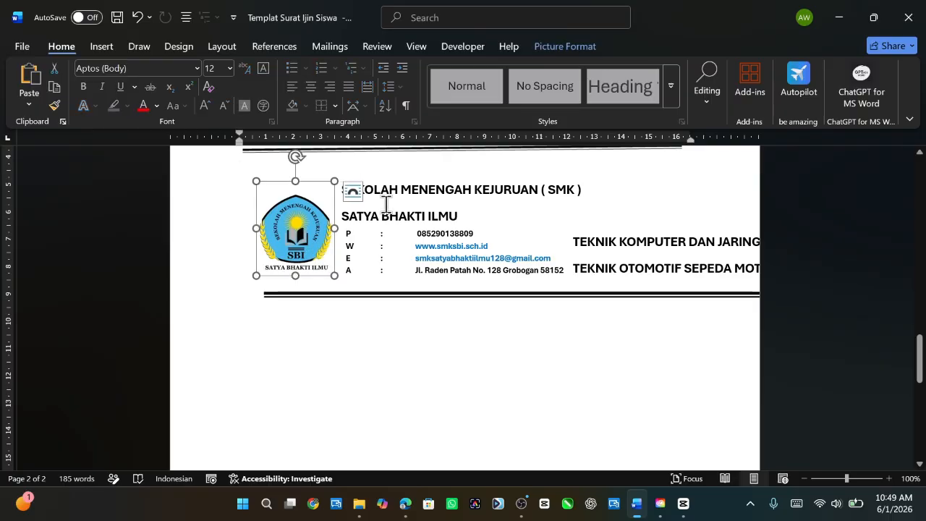
left_click(419, 190)
left_click(435, 261)
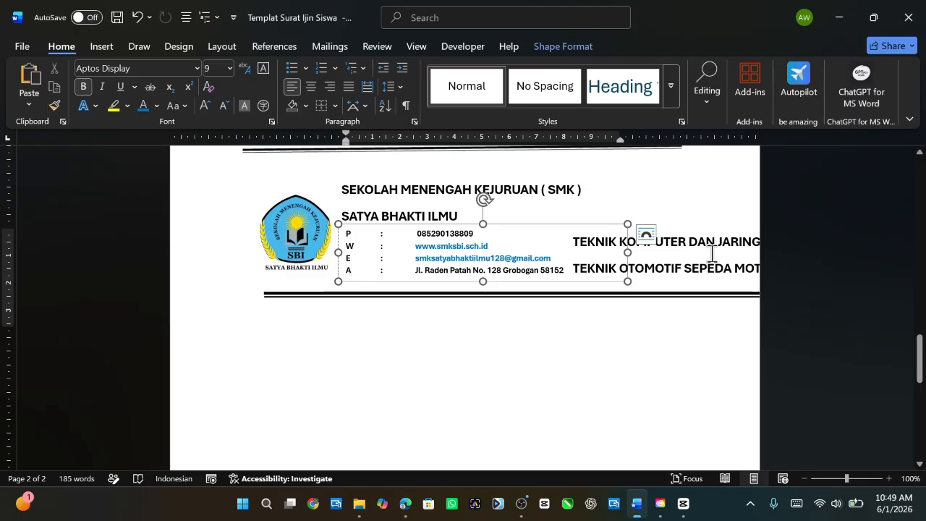
left_click(667, 248)
Insert a Simple Text Box at the new letterhead and clear its placeholder text.
left_click(601, 337)
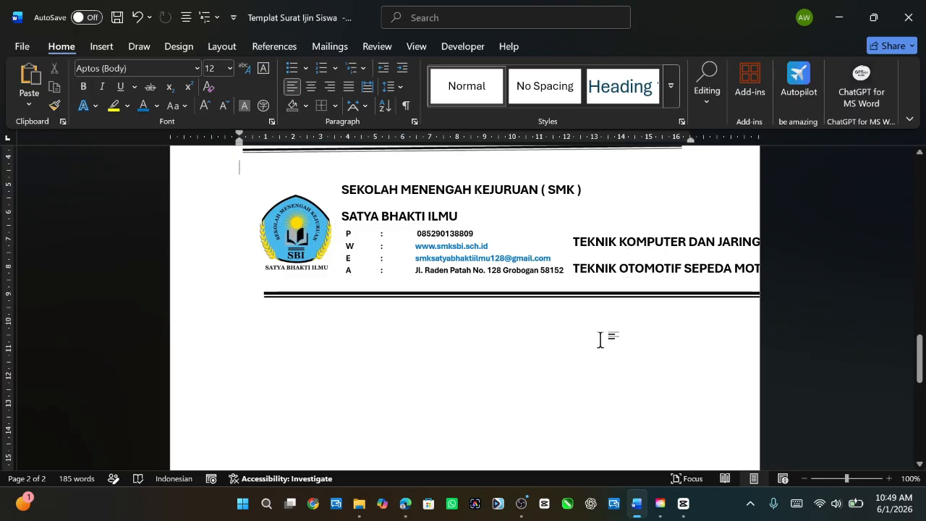
left_click(106, 55)
left_click(649, 89)
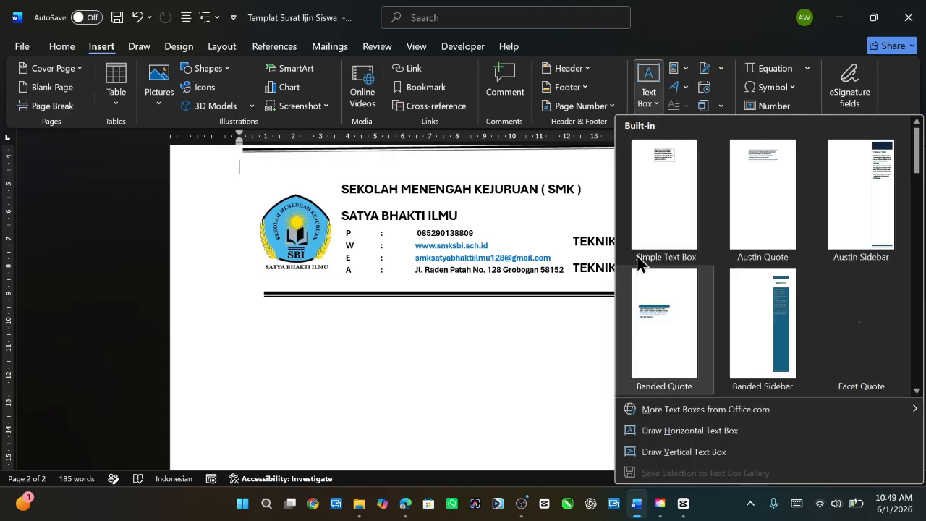
left_click(674, 209)
key("Delete")
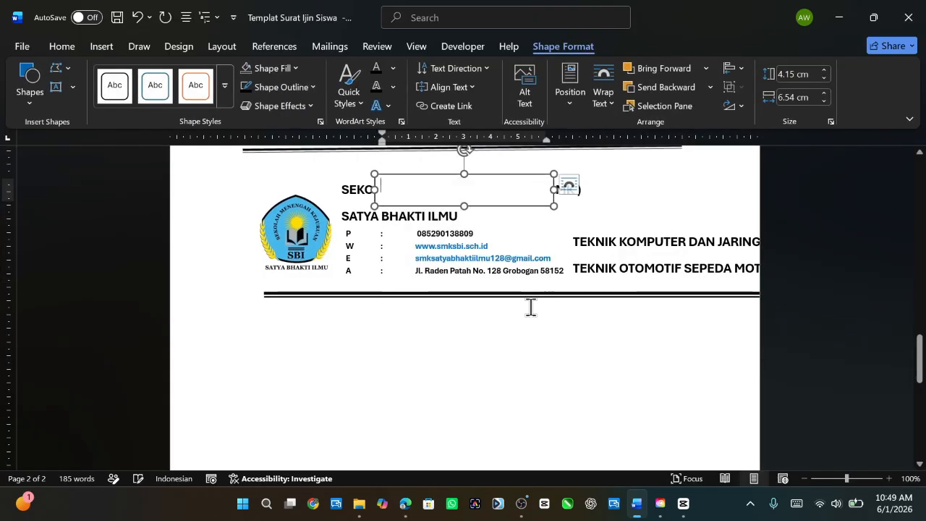
Stretch the empty text box over the whole new letterhead, about 5.17 cm high and 20.53 cm wide, with wrapping In Front of Text.
left_click_drag(490, 208, 352, 194)
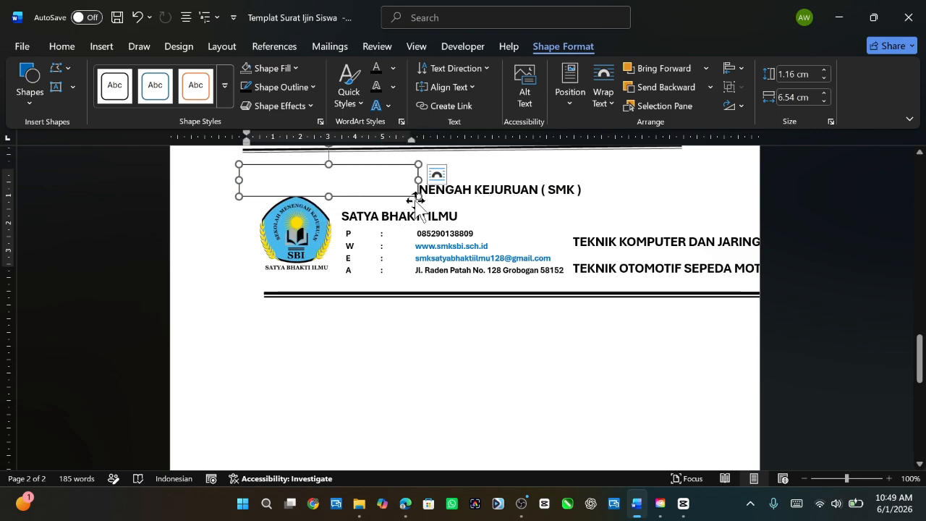
left_click_drag(418, 196, 800, 305)
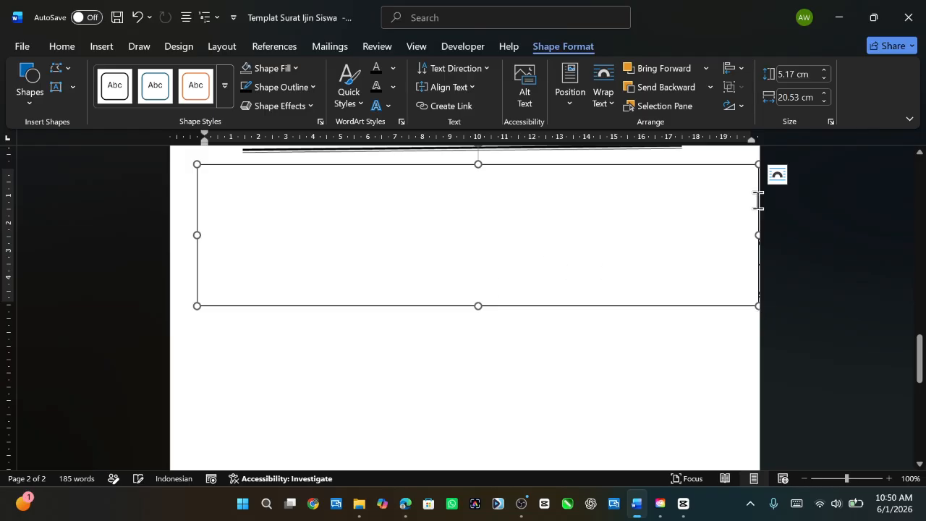
left_click(781, 180)
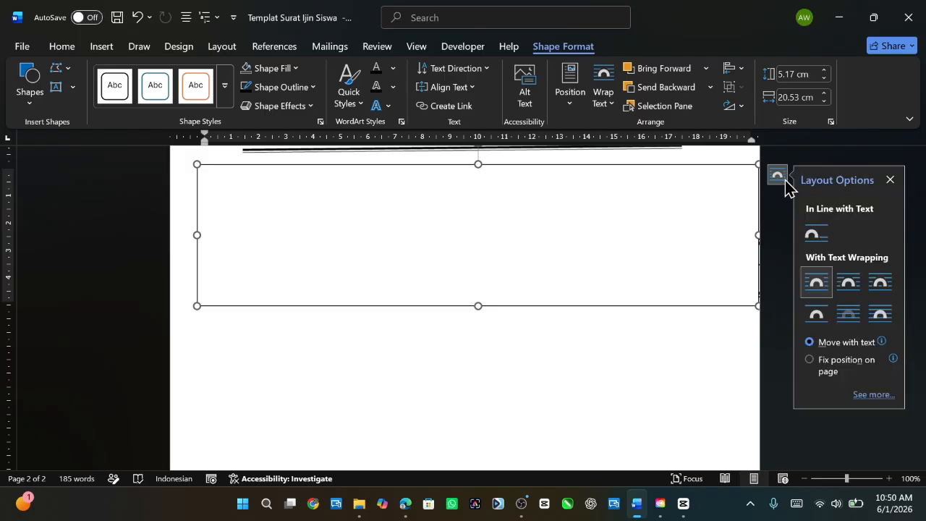
left_click(872, 323)
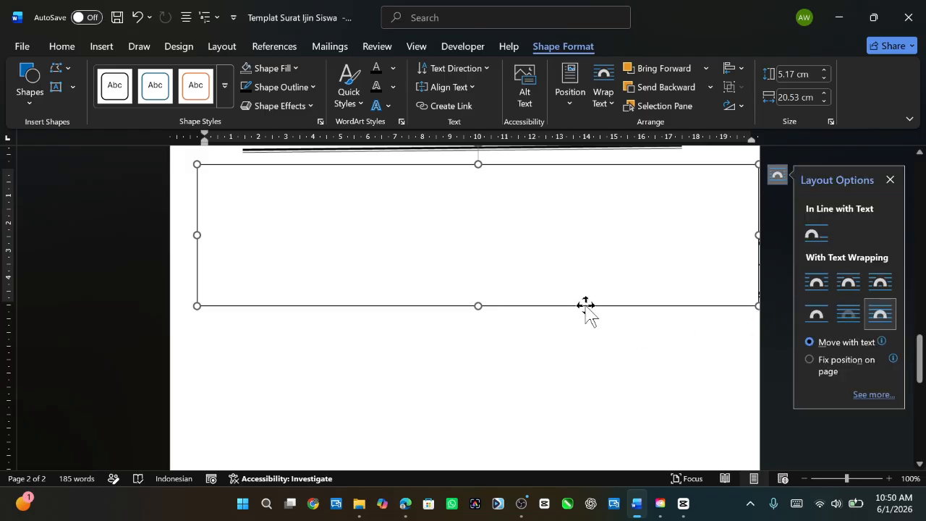
left_click_drag(586, 305, 605, 310)
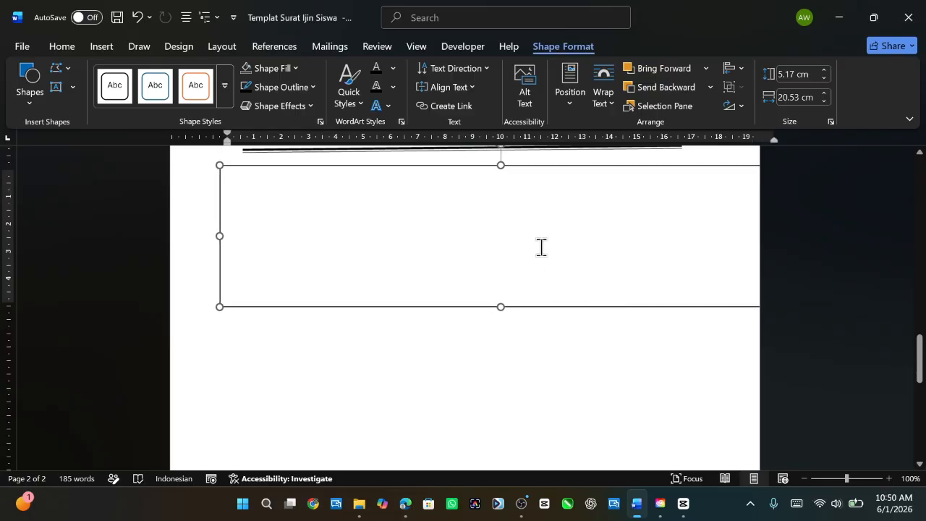
Remove the fill and outline of the covering text box and narrow it to about 19.53 cm wide.
left_click(293, 69)
scroll(268, 309, "down", 1)
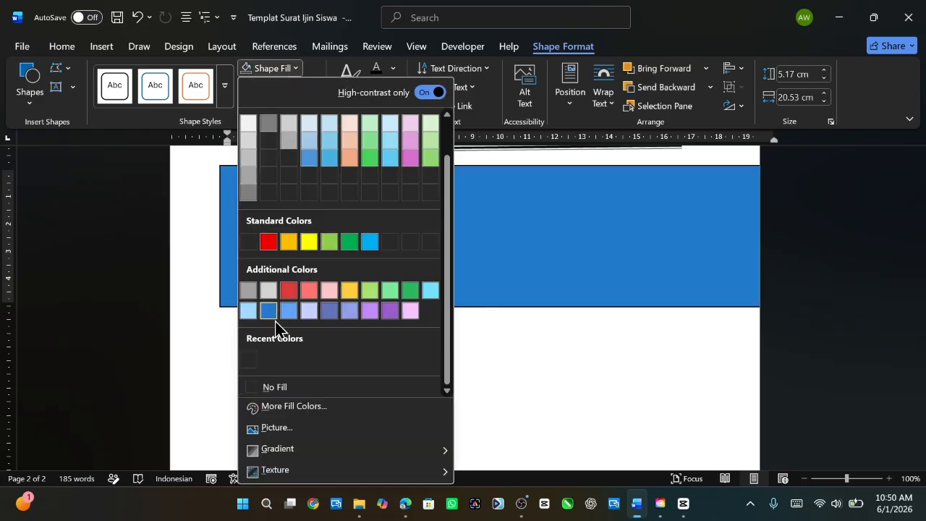
left_click(261, 388)
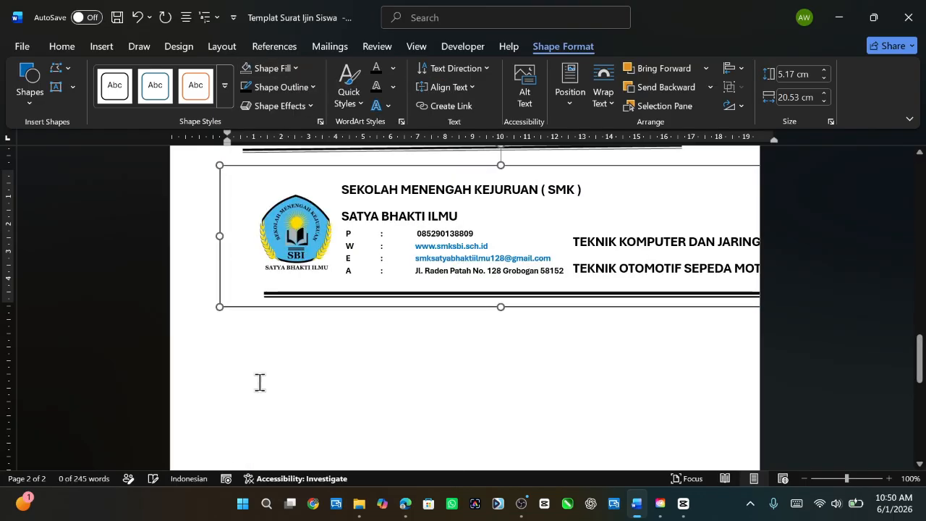
left_click(300, 90)
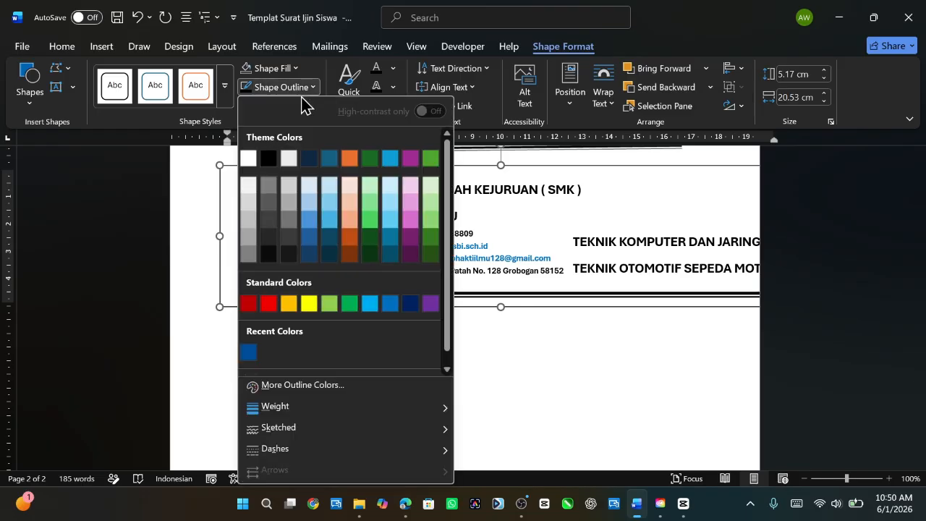
scroll(275, 320, "down", 1)
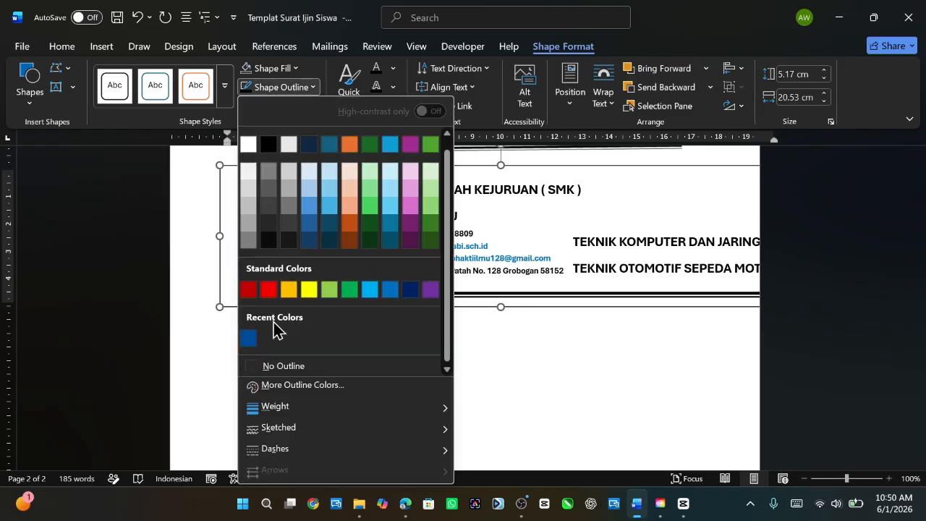
left_click(265, 368)
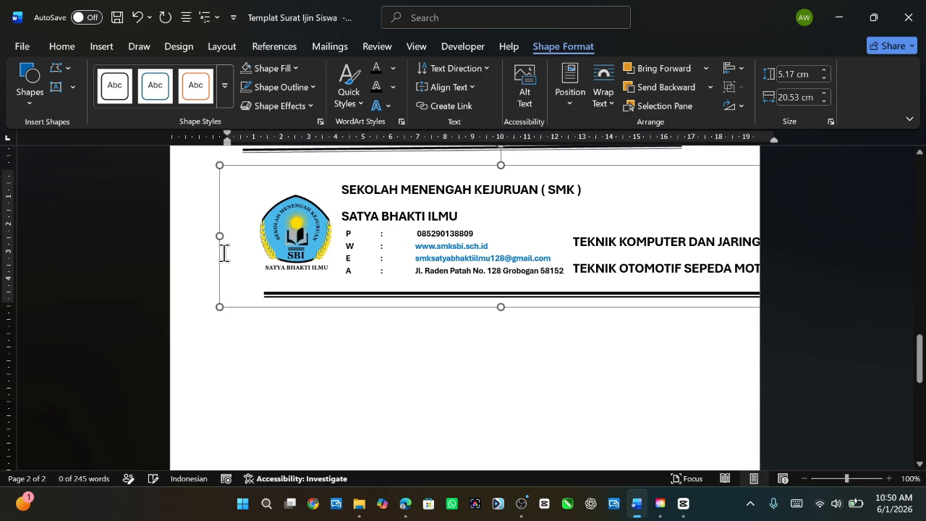
left_click_drag(222, 235, 246, 236)
left_click(253, 198)
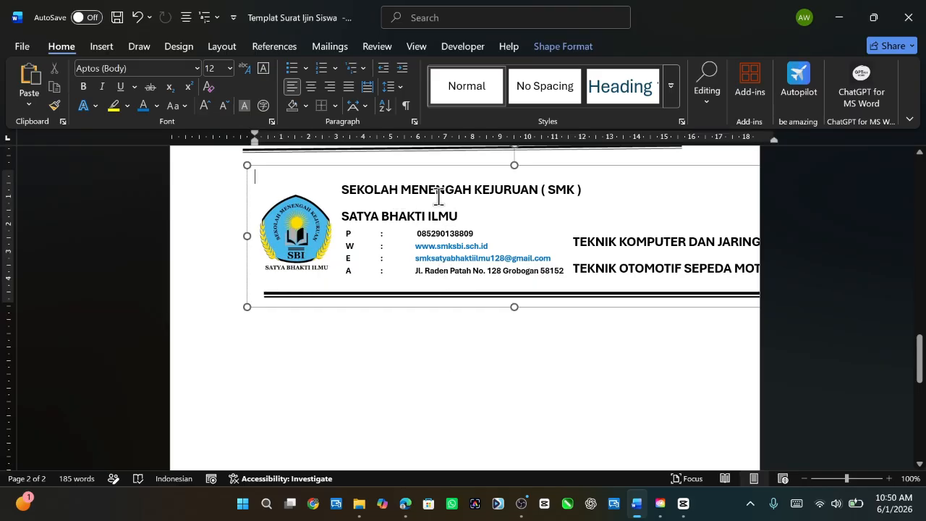
Group the new letterhead's text boxes, divider lines and logo, leaving out the old letterhead picture, and shift the group slightly left.
left_click(564, 48)
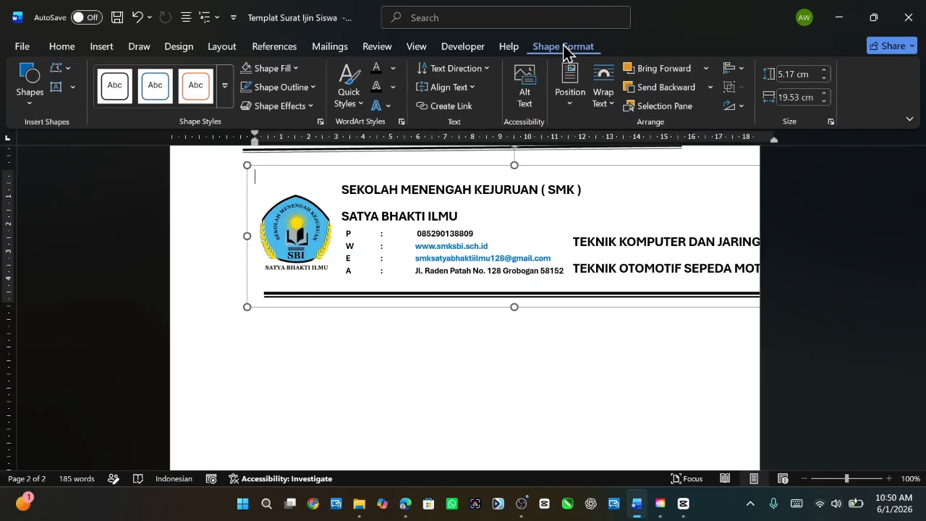
left_click(664, 106)
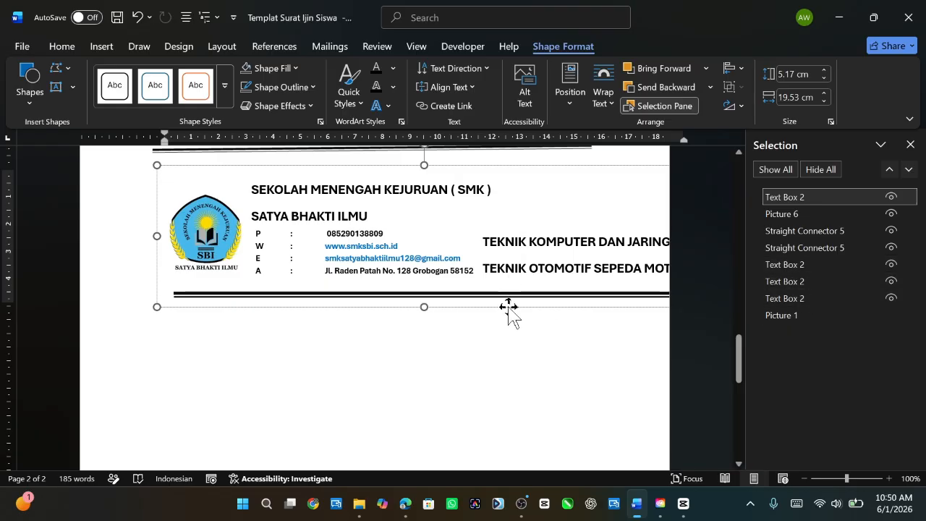
left_click(795, 318)
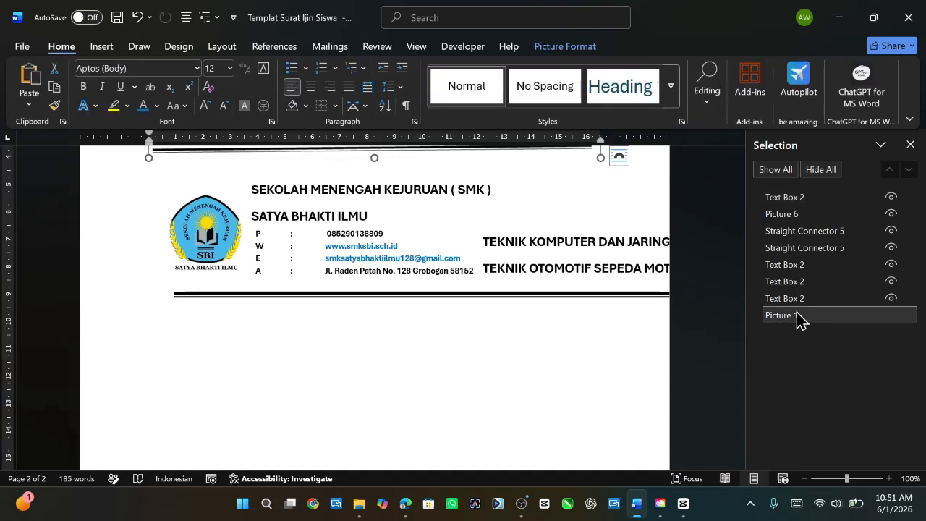
left_click(794, 285)
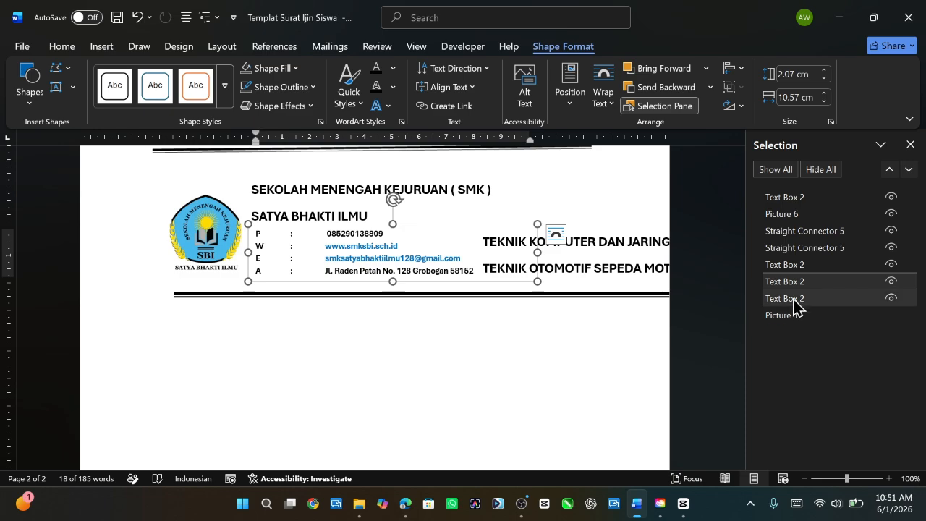
left_click(796, 299, "ctrl")
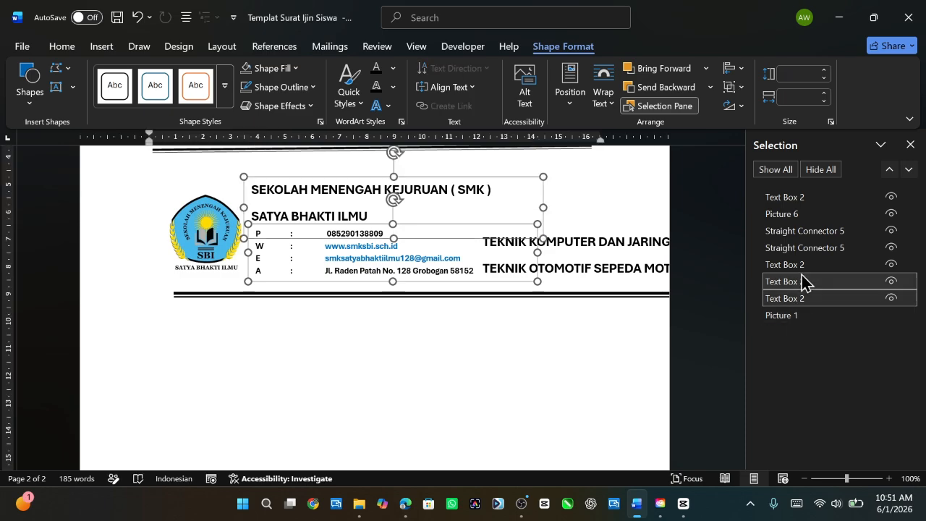
left_click(801, 267, "ctrl")
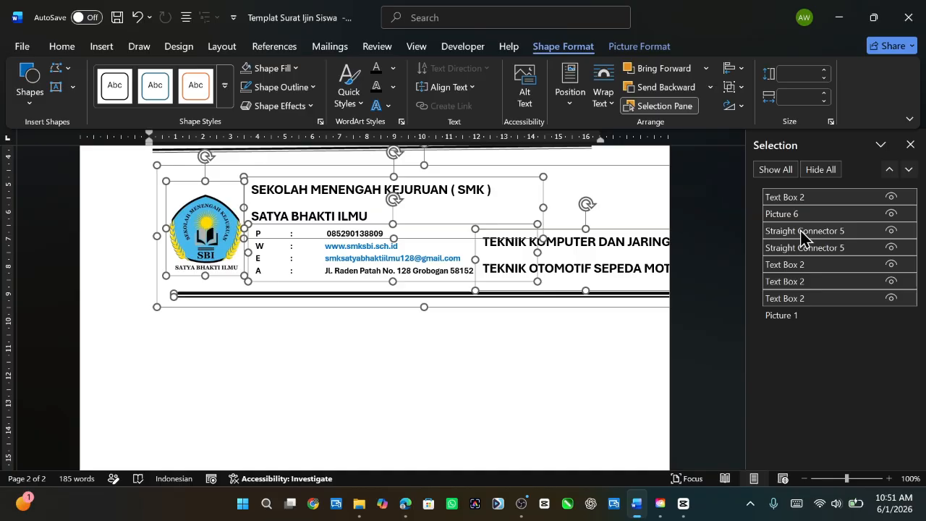
scroll(583, 241, "up", 4)
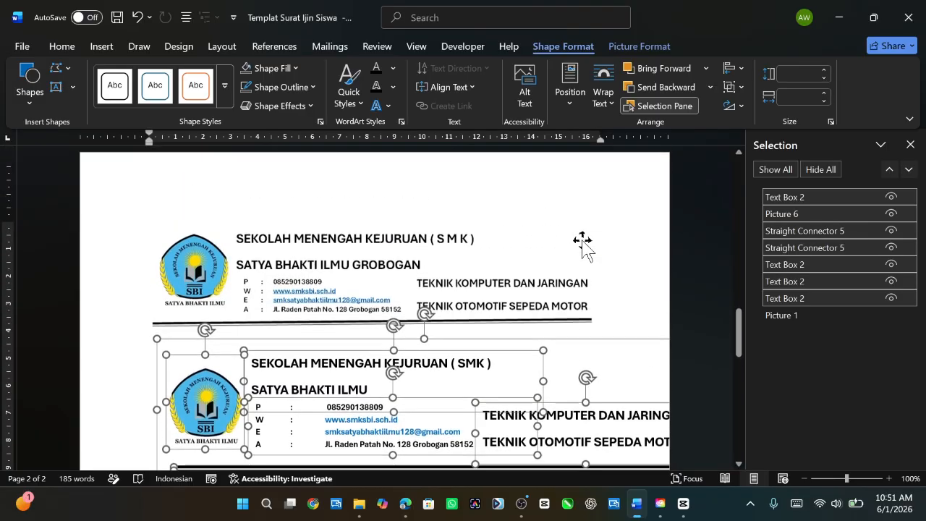
scroll(584, 241, "down", 3)
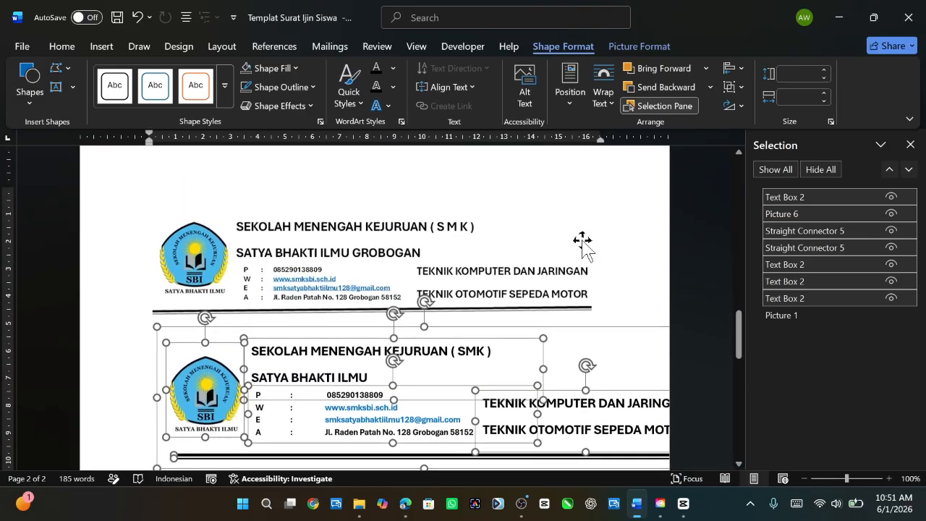
scroll(589, 317, "up", 1)
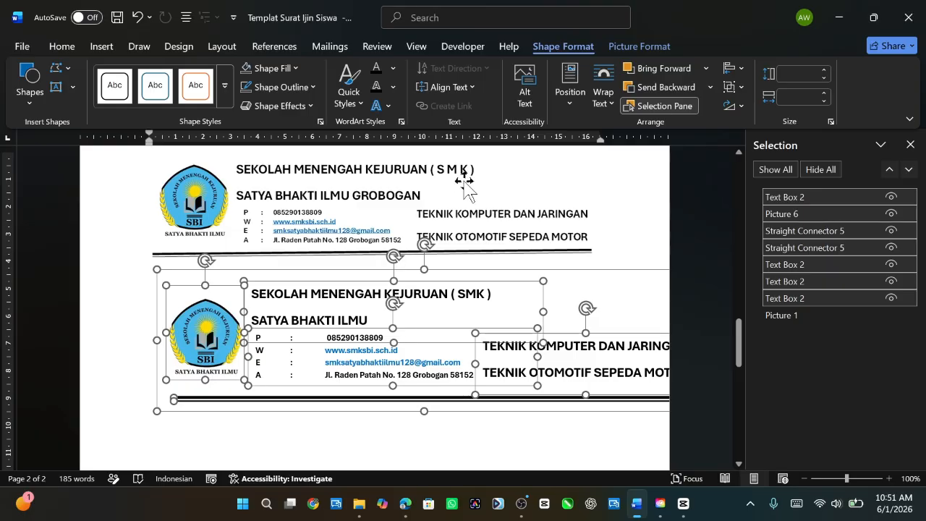
right_click(617, 273)
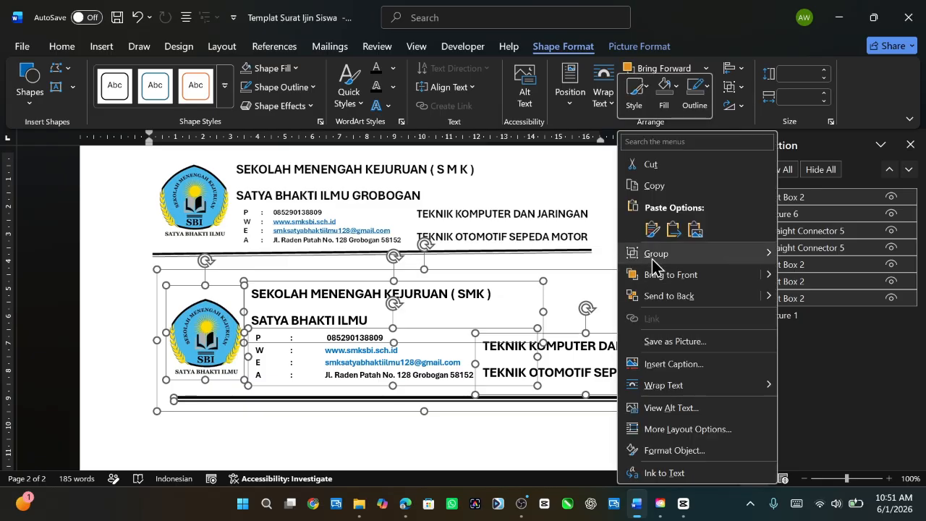
mouse_move(652, 258)
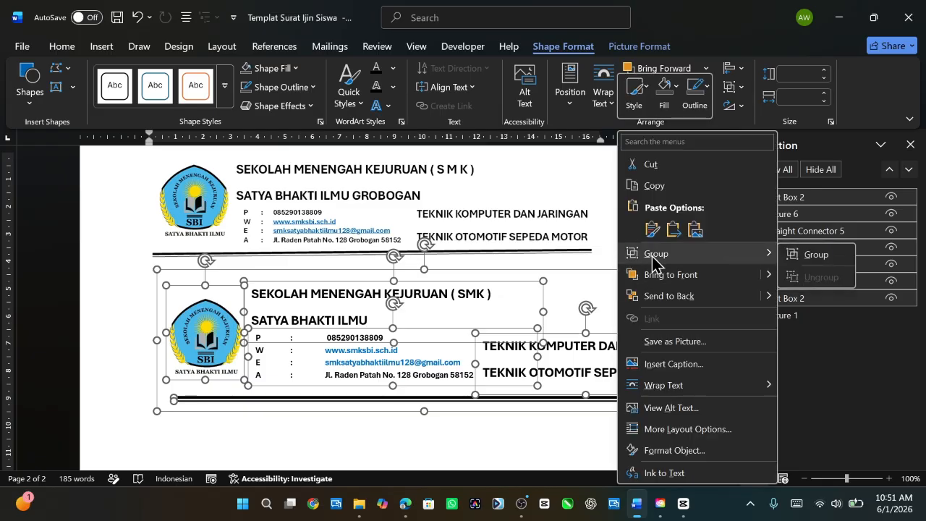
left_click(812, 257)
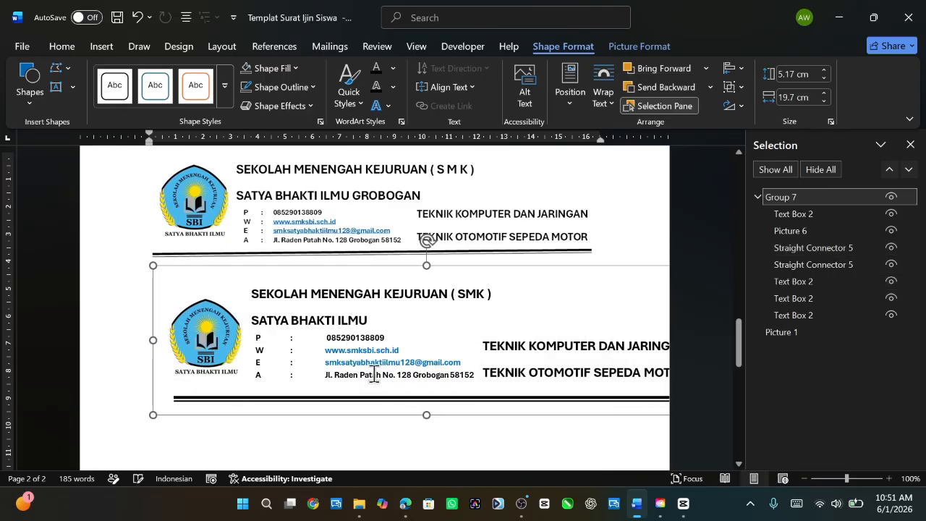
left_click_drag(458, 417, 399, 427)
Start a Letters mail merge for the permission letter and return to its letterhead.
scroll(420, 352, "down", 3)
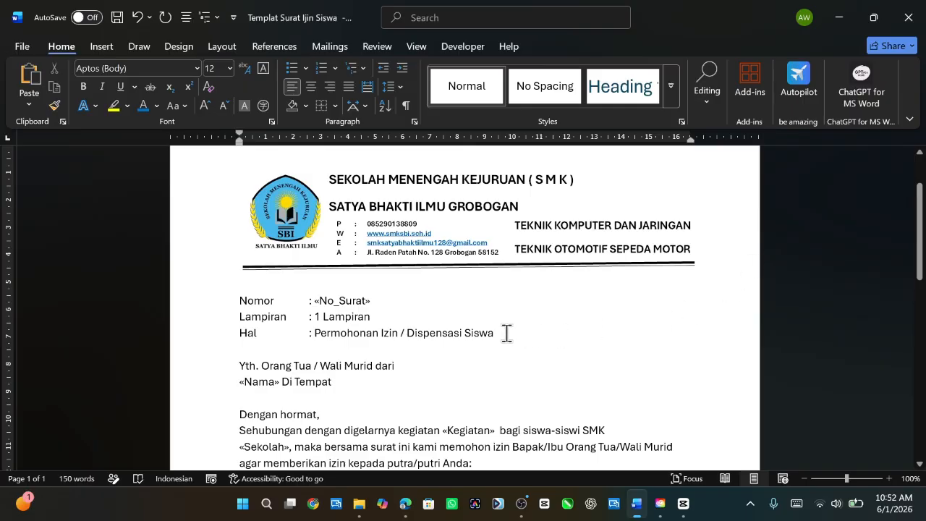
scroll(504, 340, "down", 2)
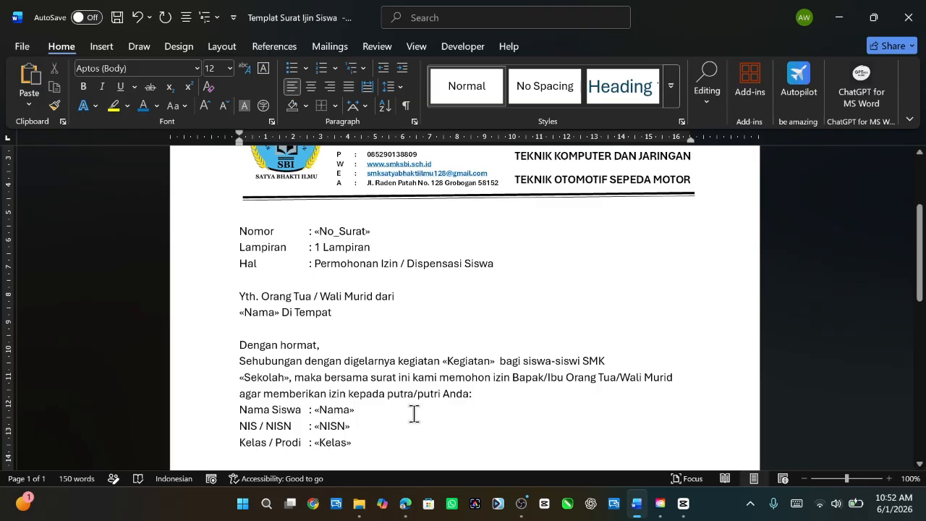
scroll(414, 413, "up", 2)
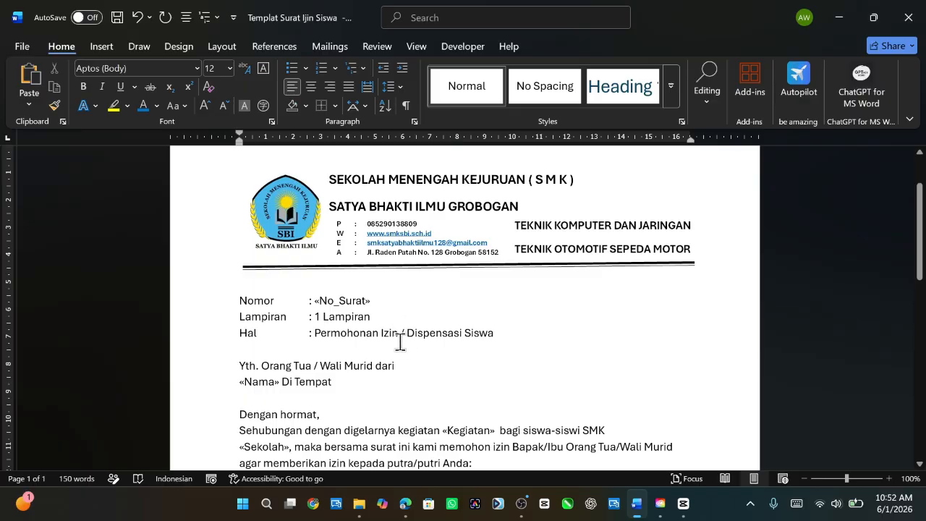
left_click(332, 48)
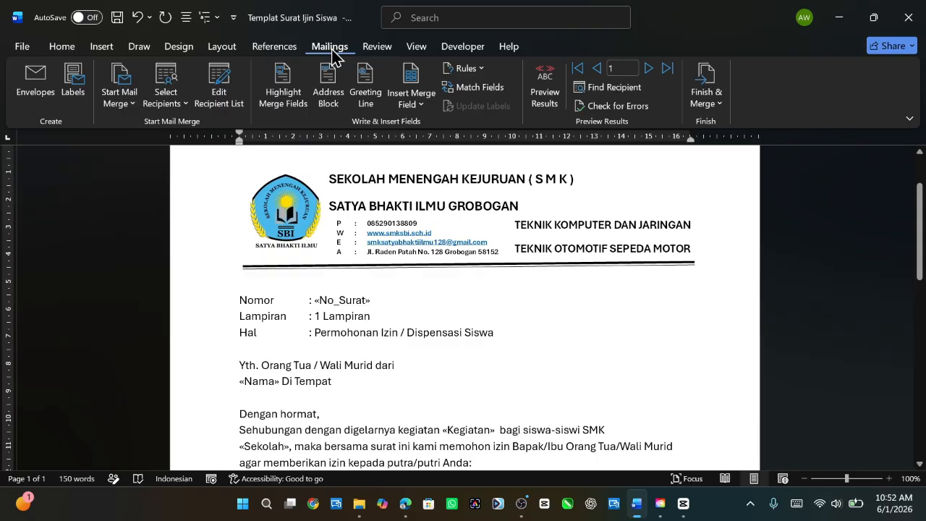
left_click(128, 101)
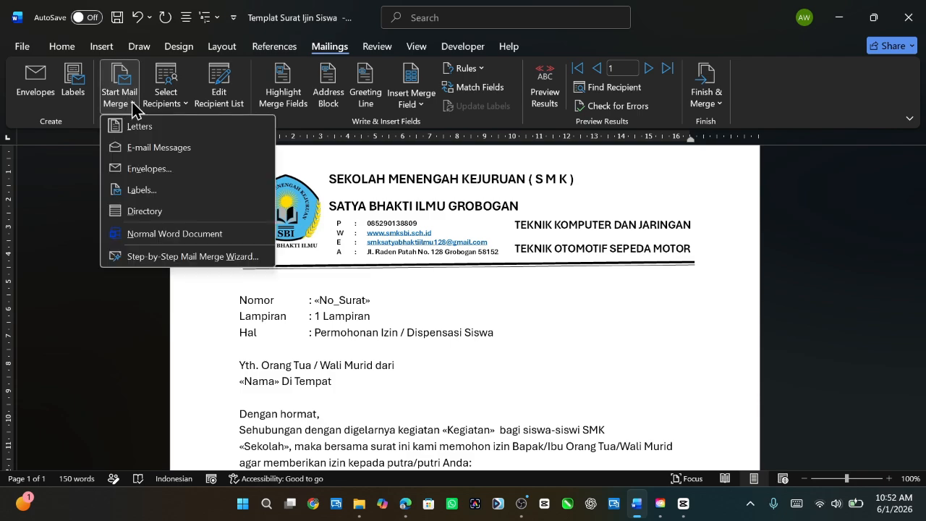
left_click(137, 127)
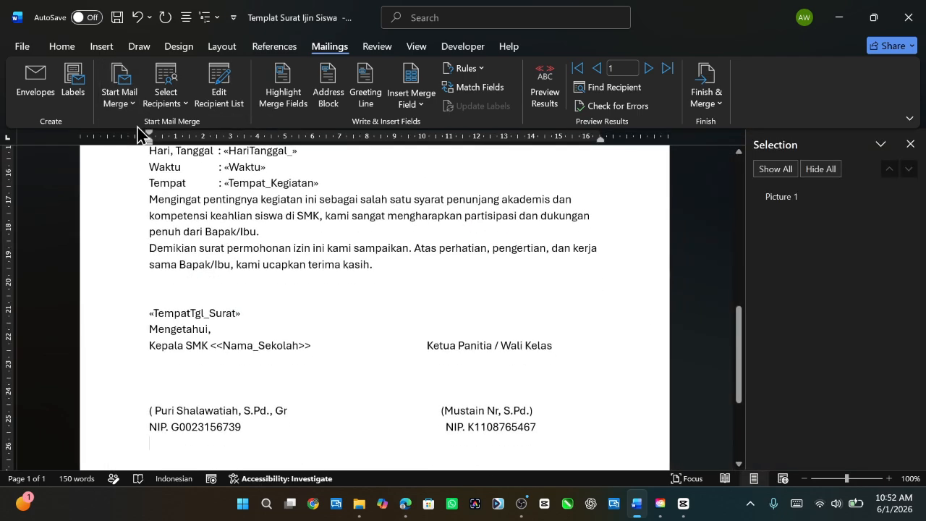
scroll(321, 221, "up", 8)
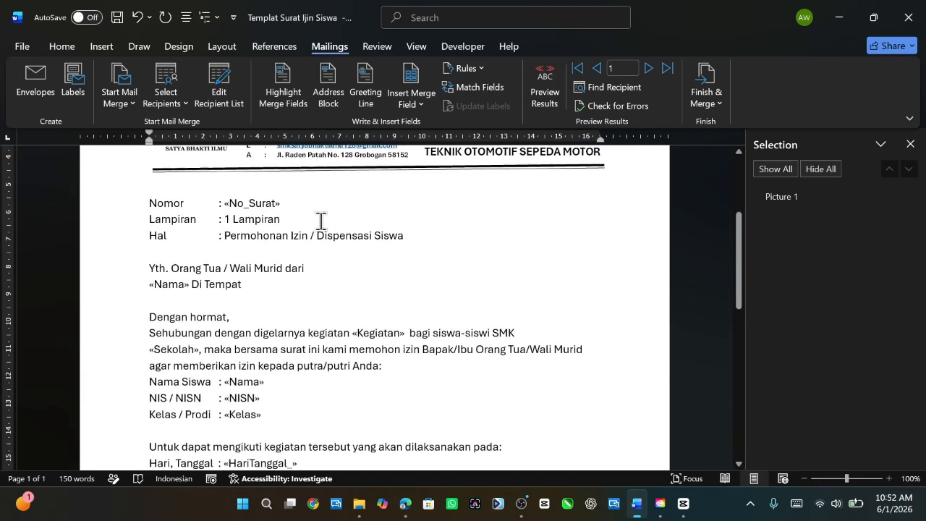
scroll(320, 221, "up", 1)
scroll(320, 220, "up", 3)
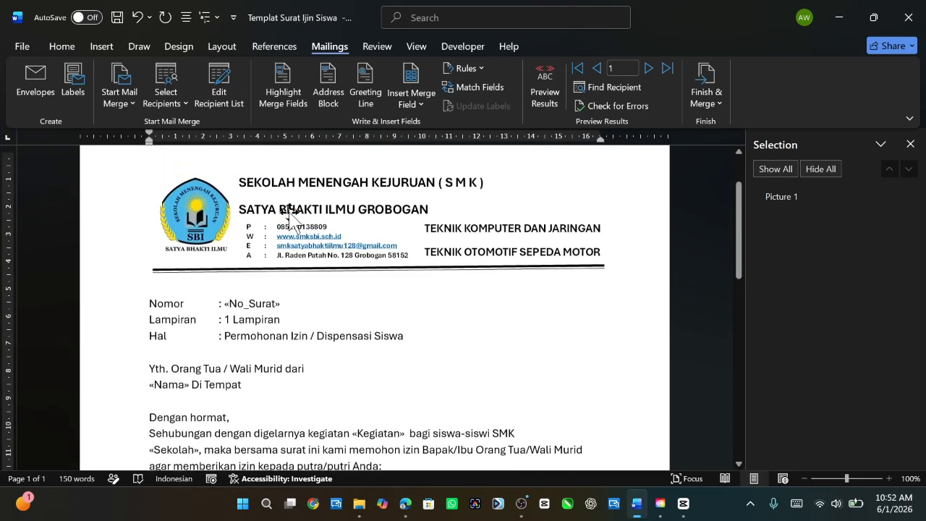
Connect the existing workbook DATA EXCEL SISWA from Downloads as the recipient list, using Sheet1$ with first-row column headers.
left_click(177, 110)
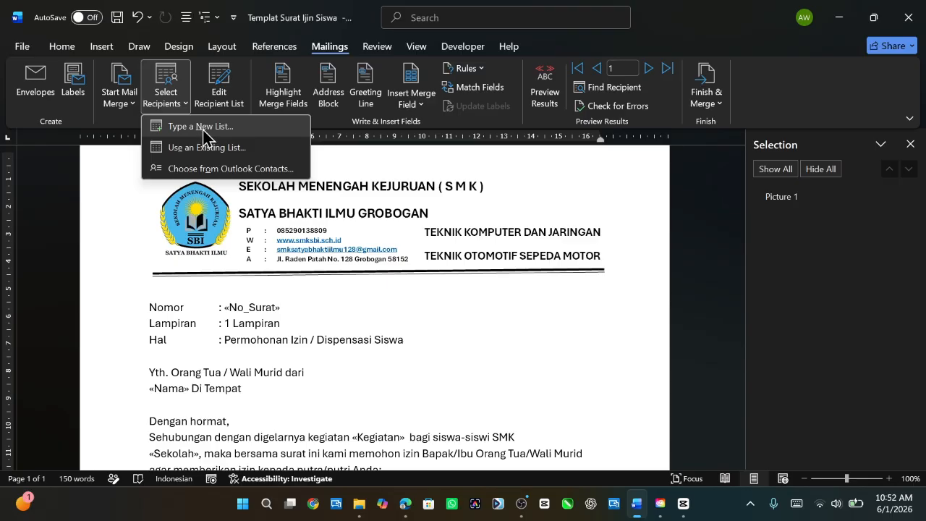
left_click(206, 147)
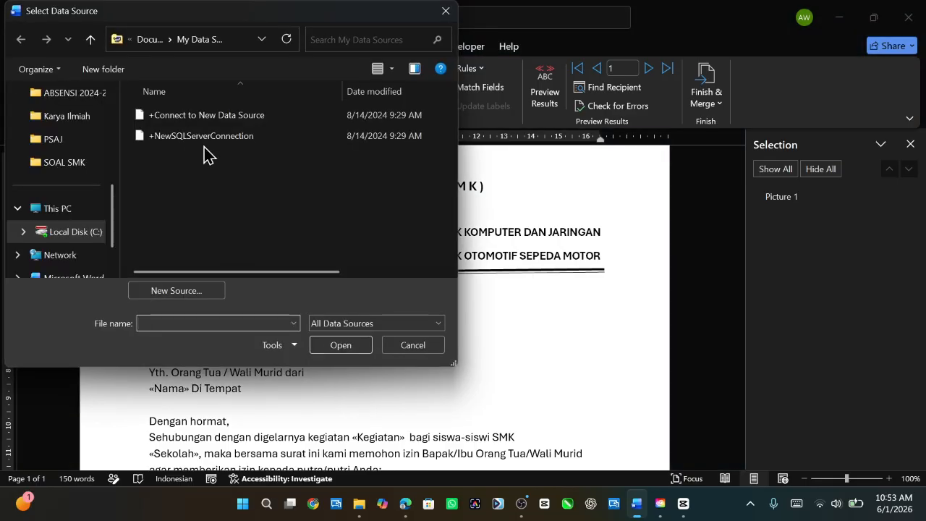
scroll(98, 210, "down", 2)
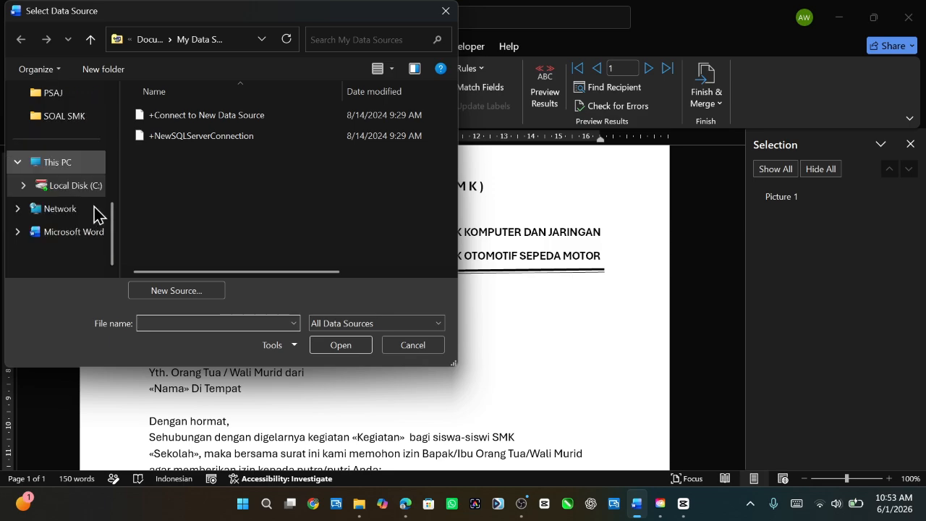
scroll(94, 211, "up", 3)
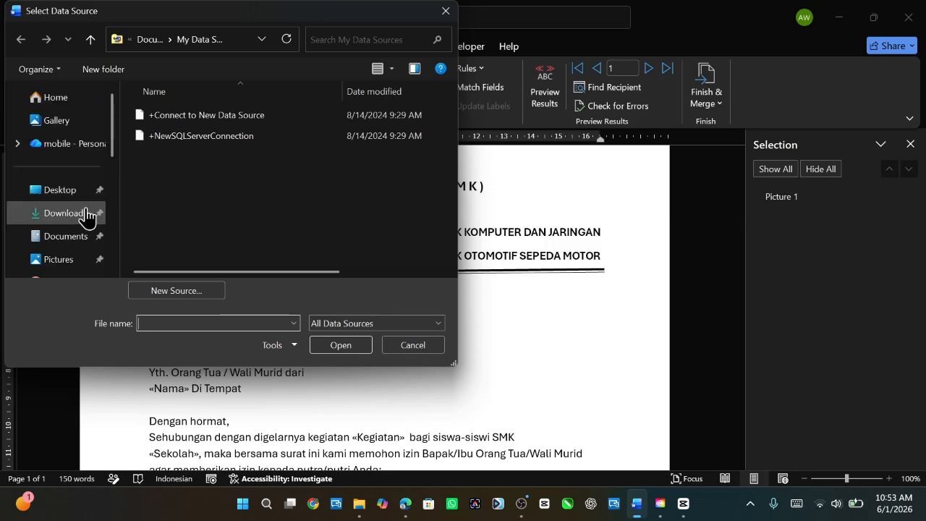
left_click(83, 217)
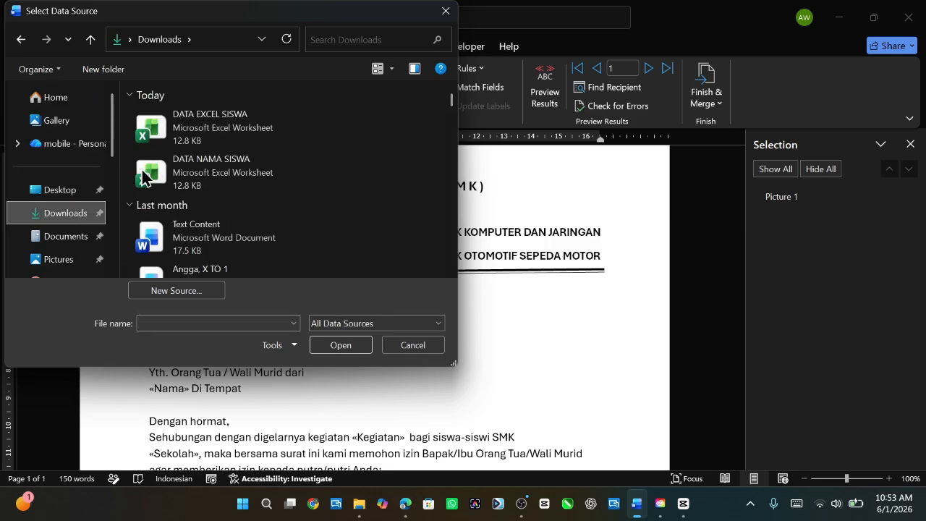
left_click(216, 137)
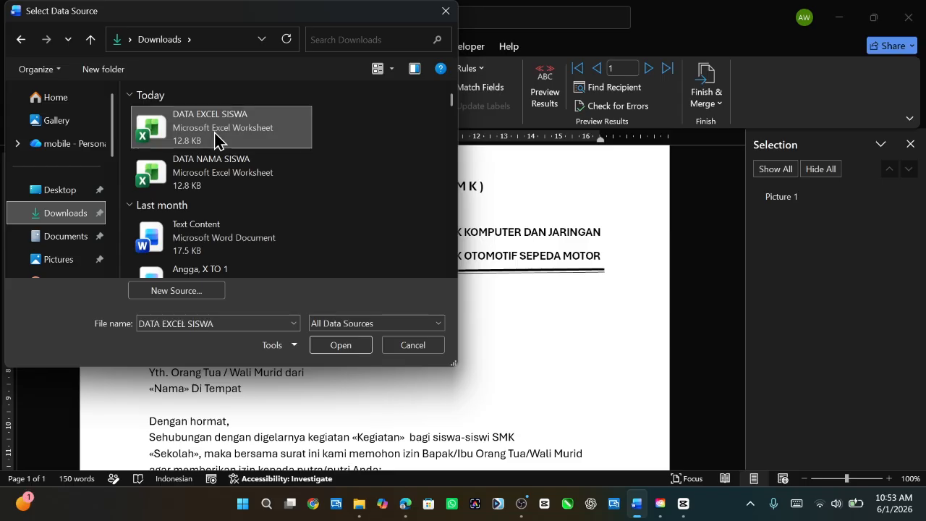
left_click(342, 346)
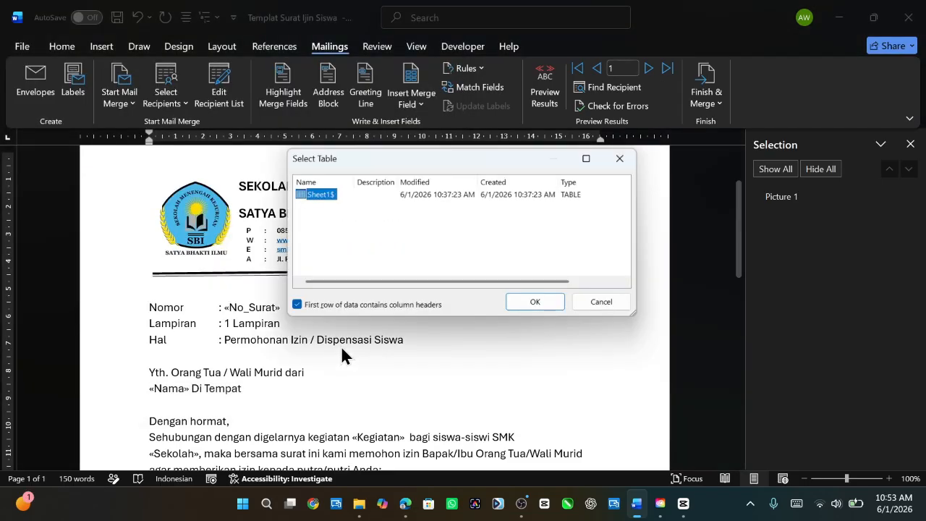
left_click(538, 304)
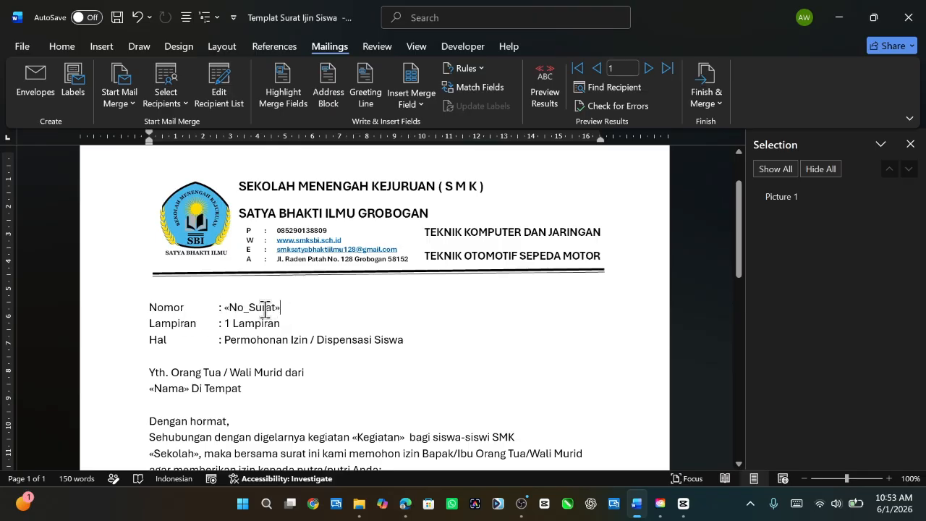
Replace the placeholder after Nomor with a newly inserted No_Surat merge field.
left_click(236, 309)
double_click(236, 309)
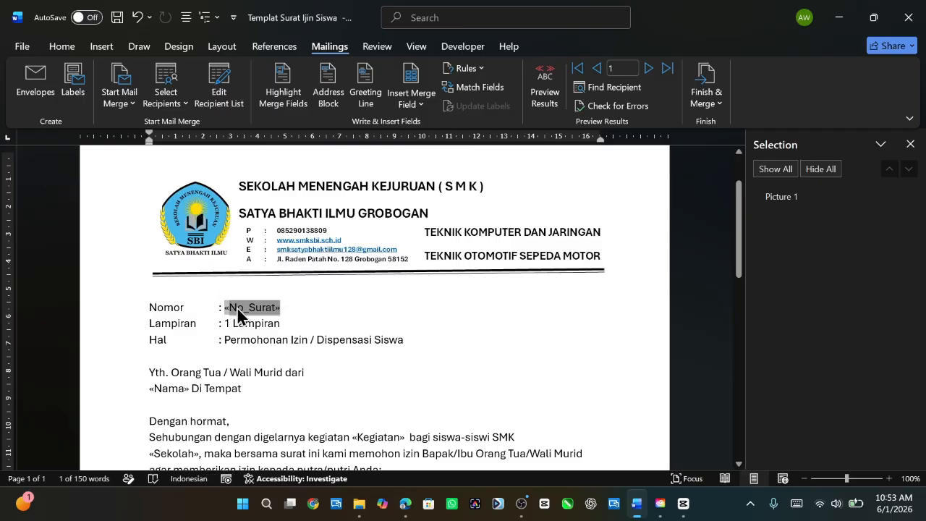
key("Delete")
key("BackSpace")
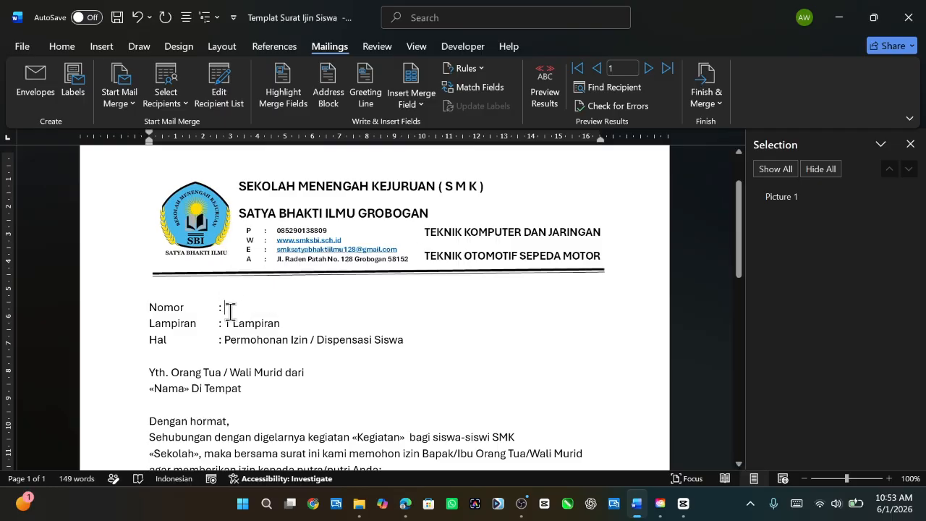
left_click(428, 108)
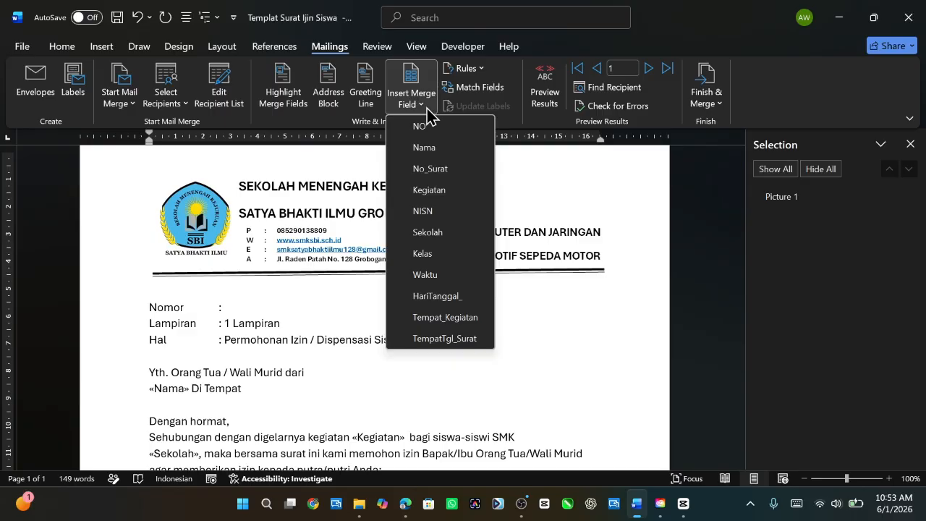
left_click(433, 172)
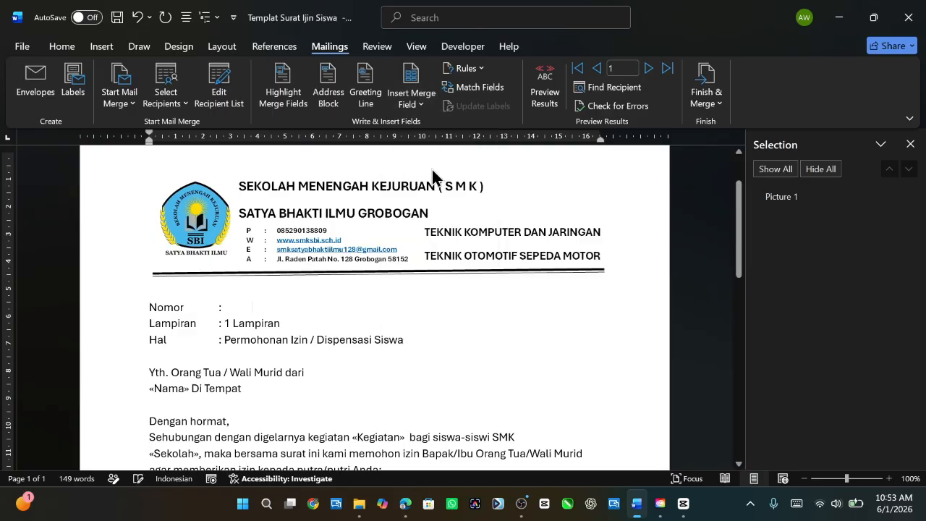
Delete the placeholder before "Di Tempat" in the address lines and insert the Nama merge field in its place.
scroll(275, 318, "down", 5)
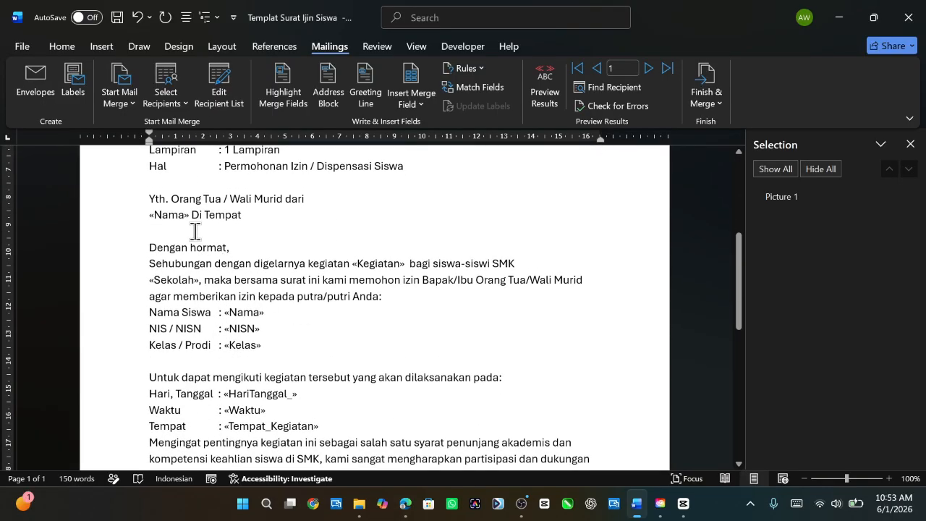
left_click(157, 217)
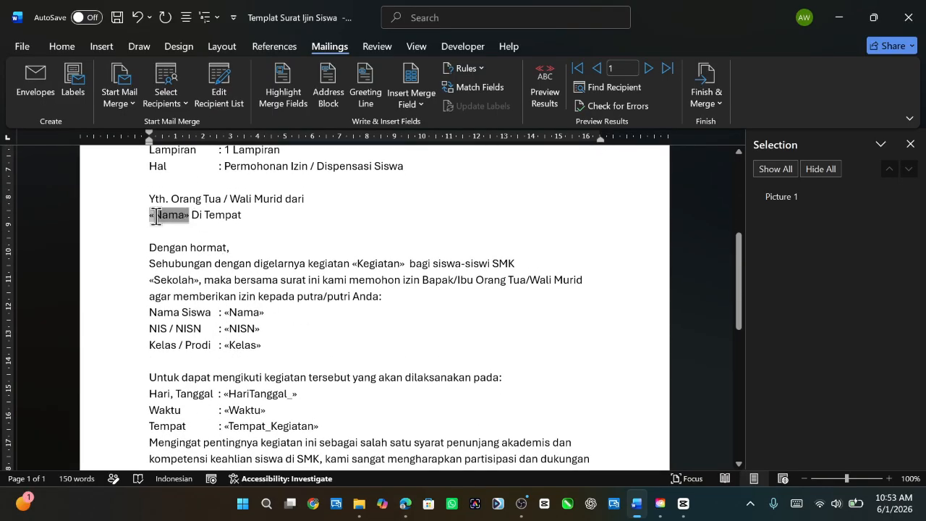
double_click(152, 217)
key("Delete")
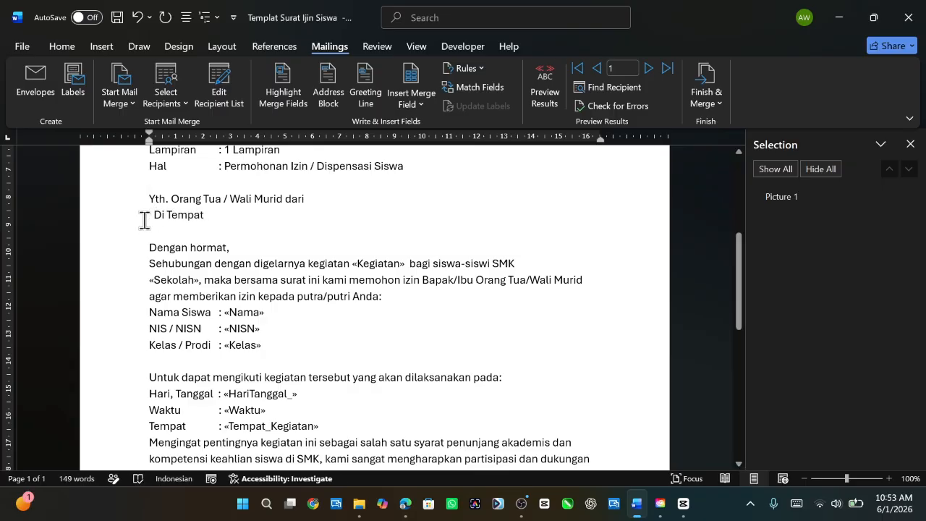
left_click(423, 107)
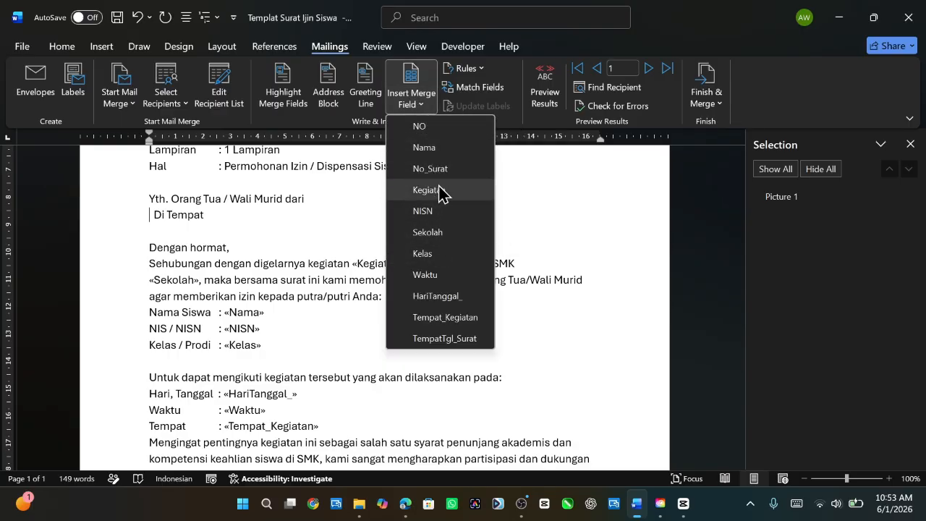
left_click(427, 148)
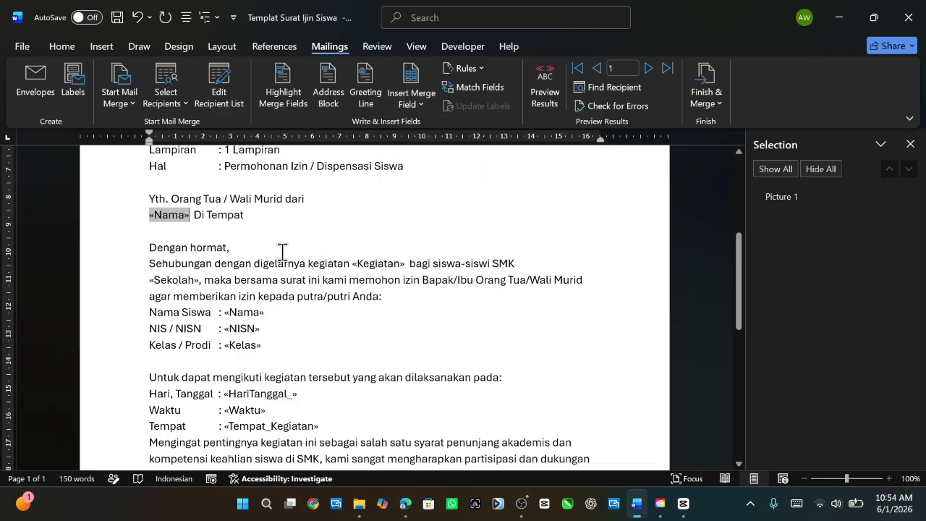
Remove the activity placeholder in the opening sentence after "digelarnya kegiatan" and insert the Kegiatan merge field there.
scroll(297, 253, "down", 1)
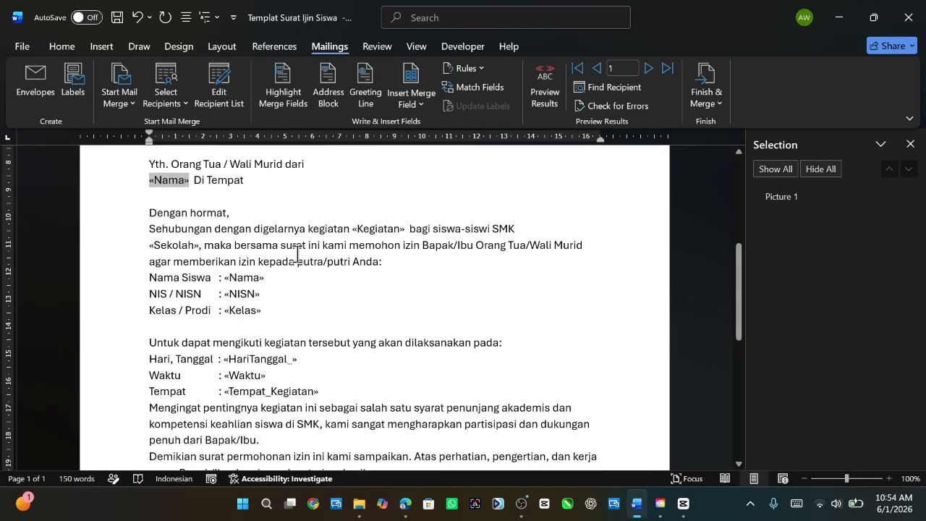
left_click(404, 230)
key("BackSpace")
key("BackSpace")
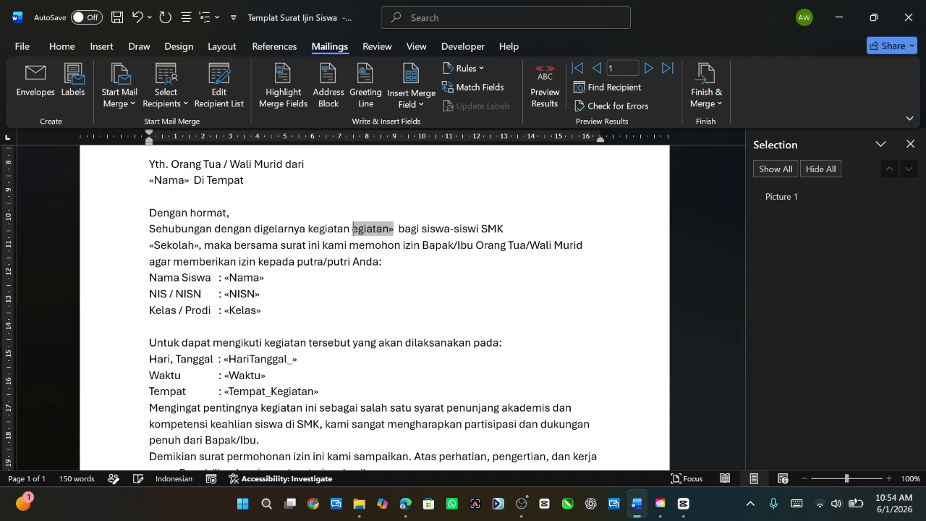
key("Delete")
key("Delete")
key("Delete")
key("Delete")
key("Delete")
key("Delete")
key("Delete")
key("Delete")
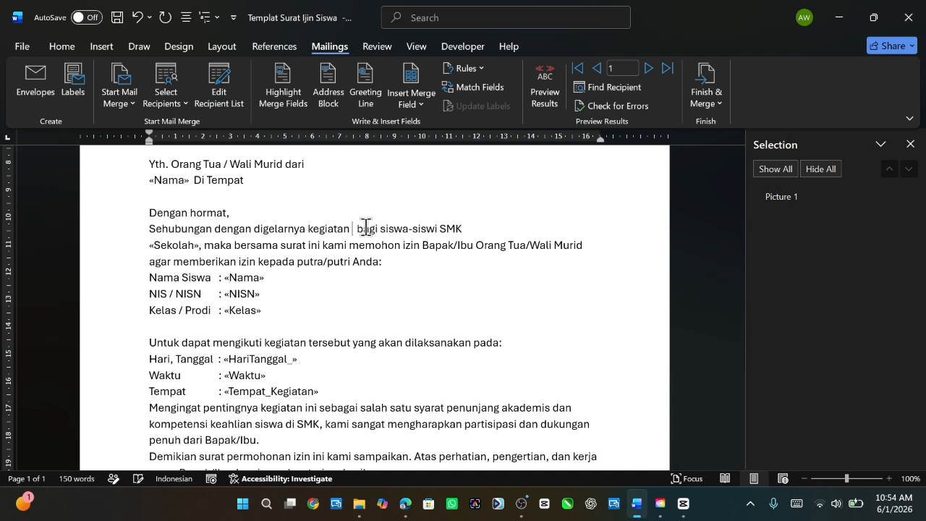
left_click(422, 106)
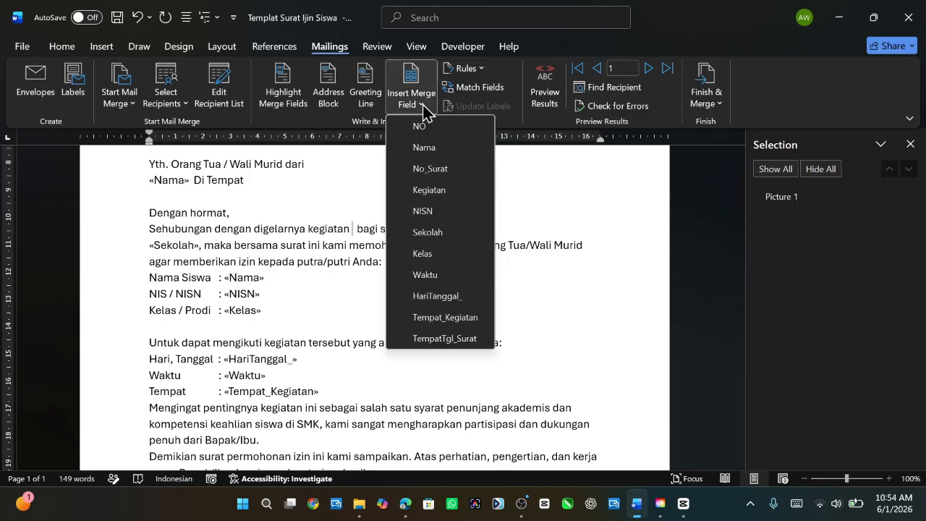
left_click(426, 191)
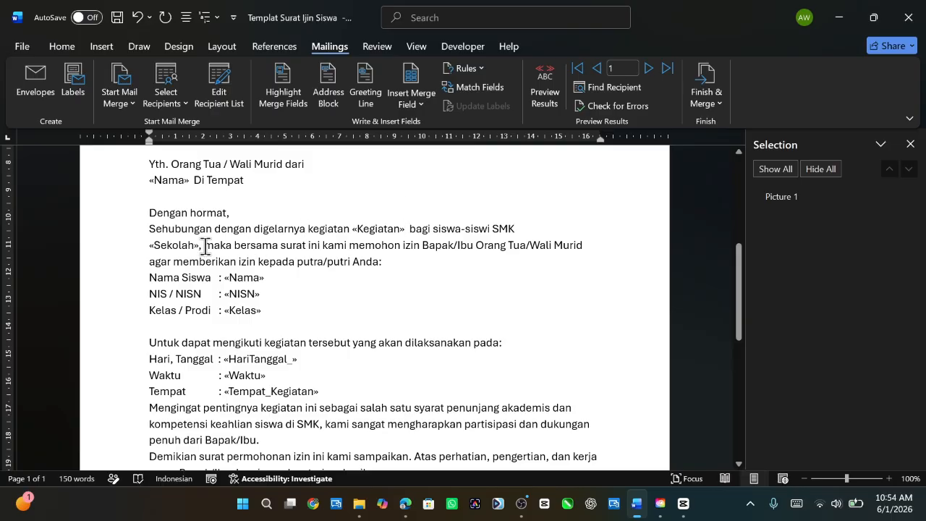
Replace the school placeholder before "maka bersama surat ini" with the Sekolah merge field.
left_click_drag(198, 250, 152, 247)
key("Delete")
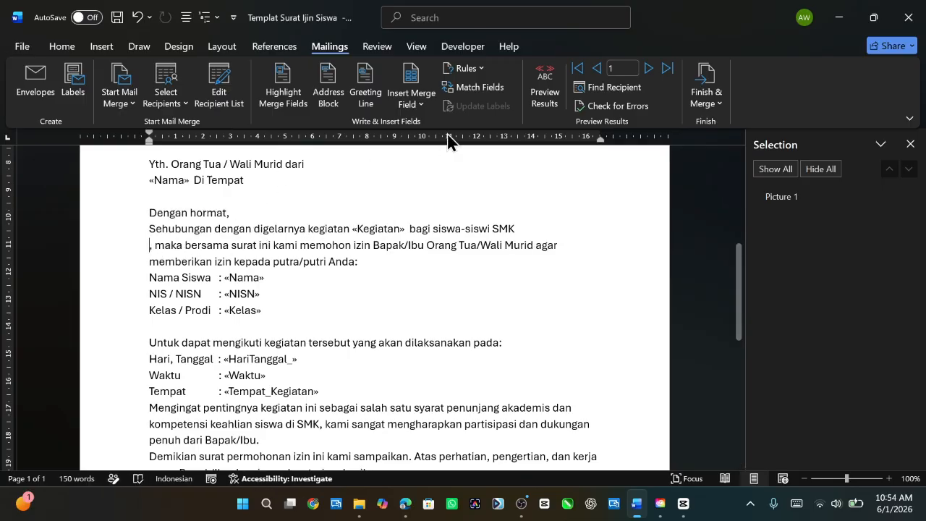
left_click(413, 103)
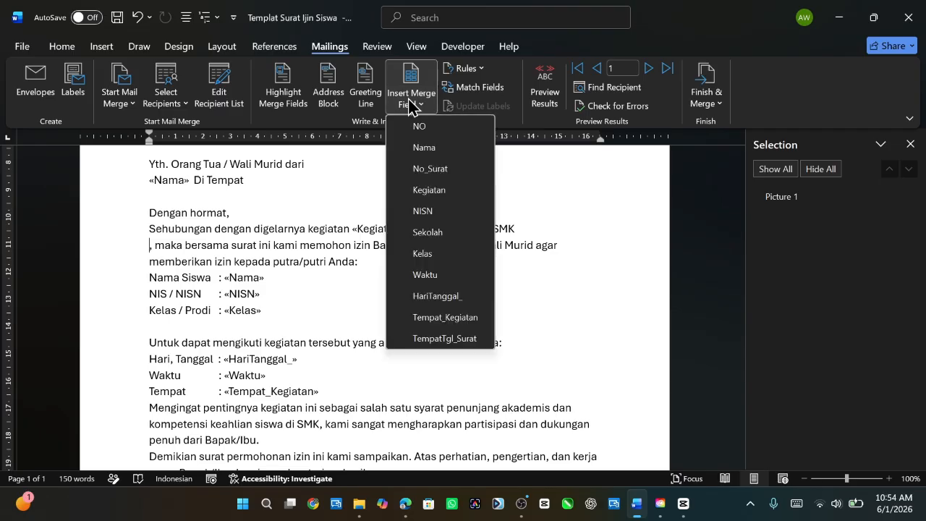
left_click(440, 239)
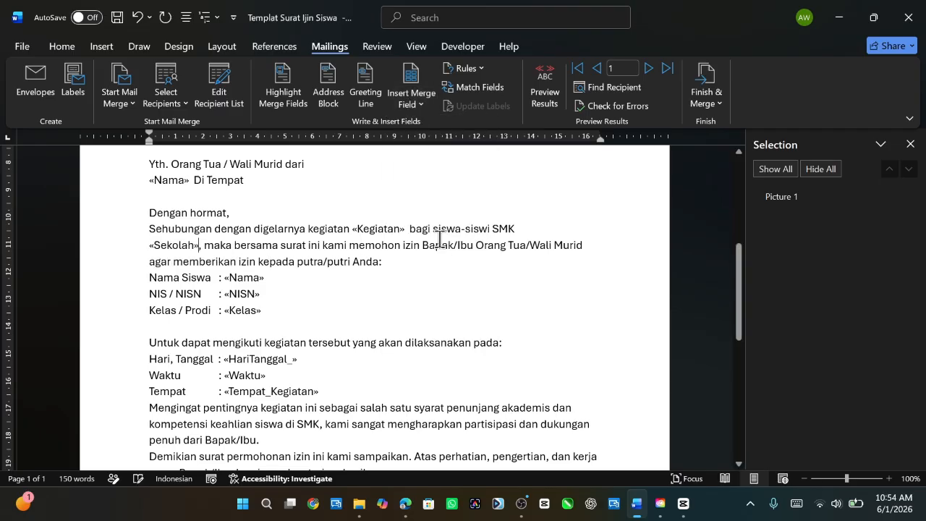
Look over the remaining merge fields and merge all records into a new document of individual letters.
scroll(337, 296, "up", 1)
scroll(306, 304, "down", 1)
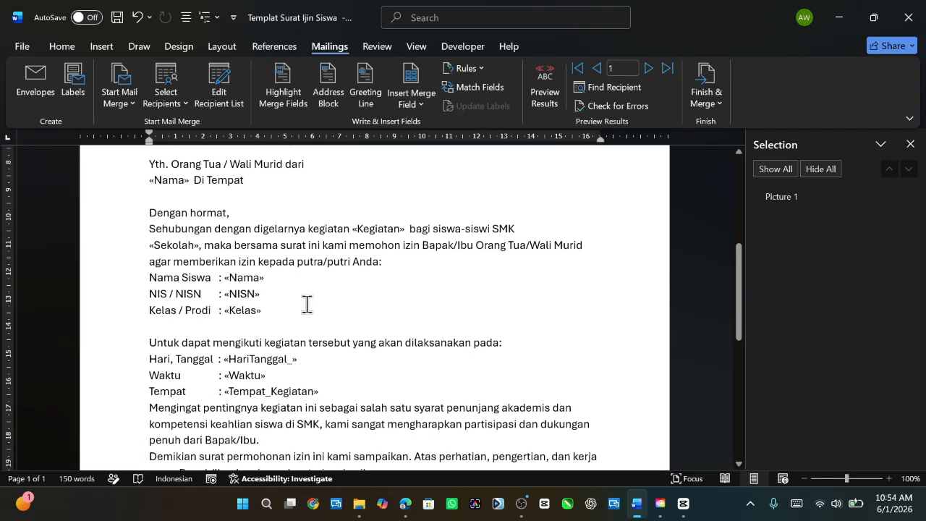
scroll(275, 318, "down", 5)
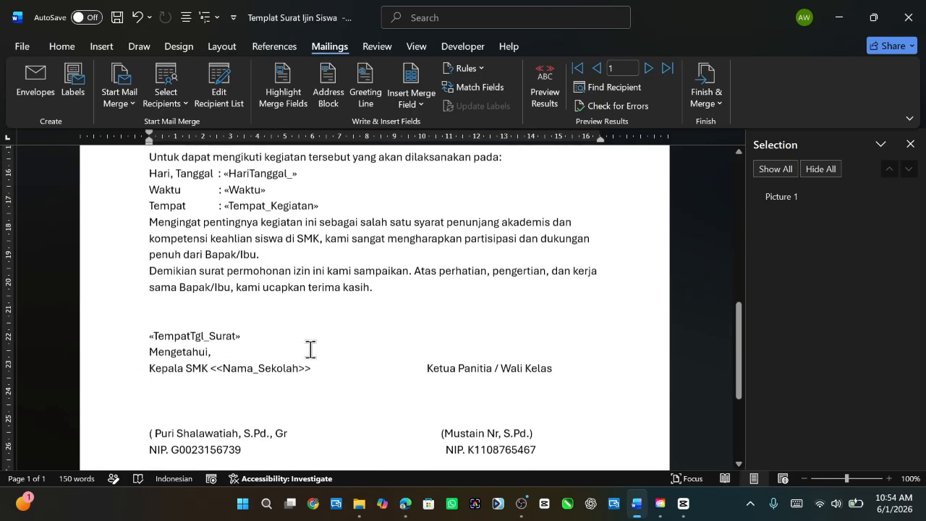
scroll(241, 324, "up", 8)
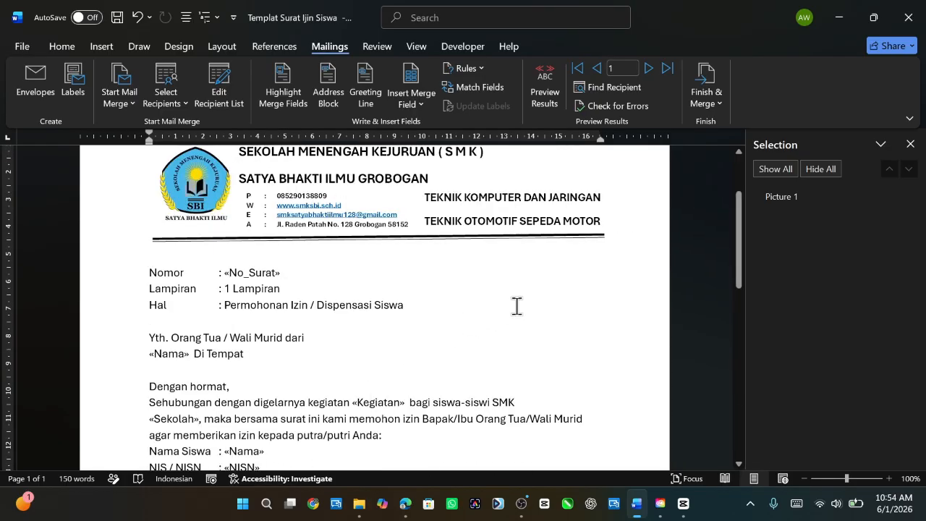
left_click(718, 108)
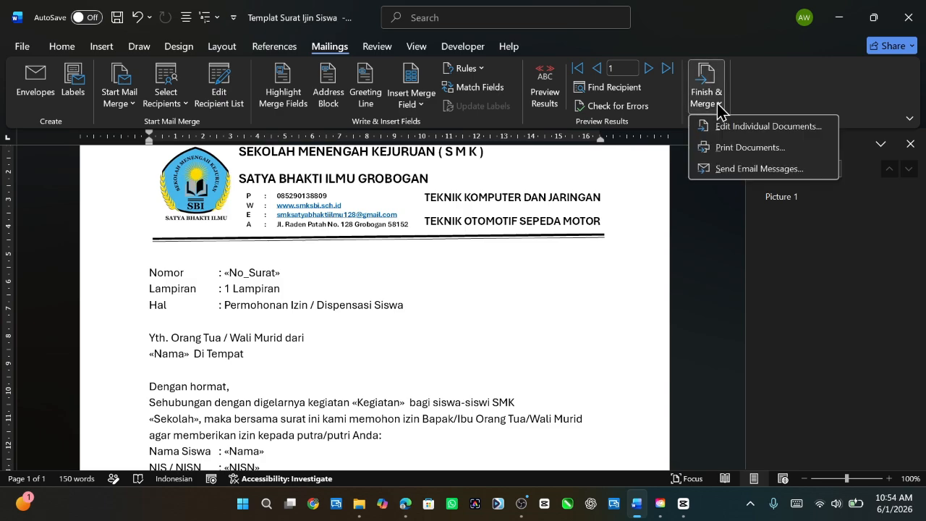
left_click(751, 130)
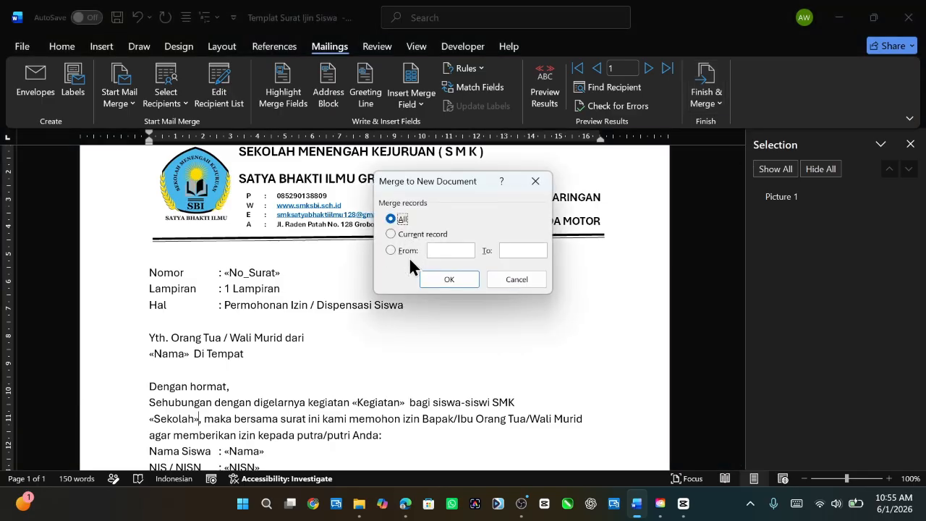
left_click(447, 280)
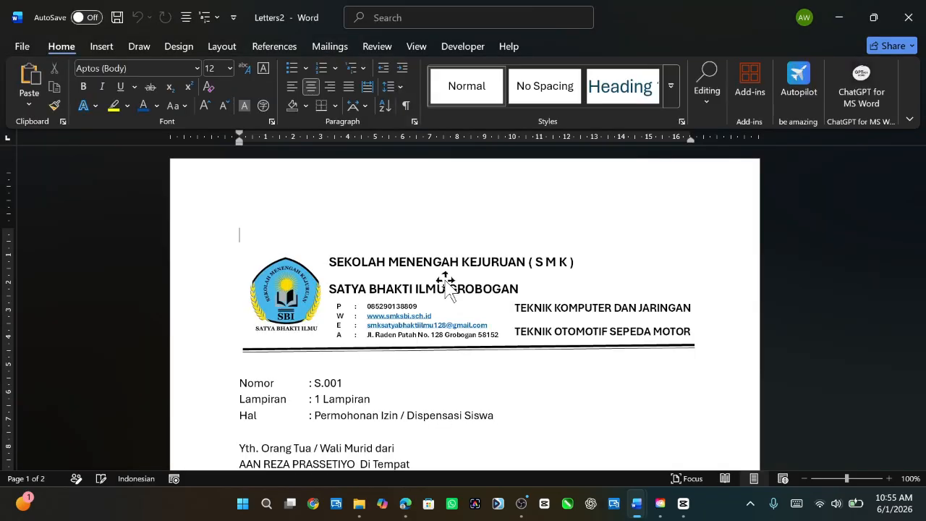
Check the filled-in letter number and student name in the first merged letter.
scroll(445, 290, "down", 3)
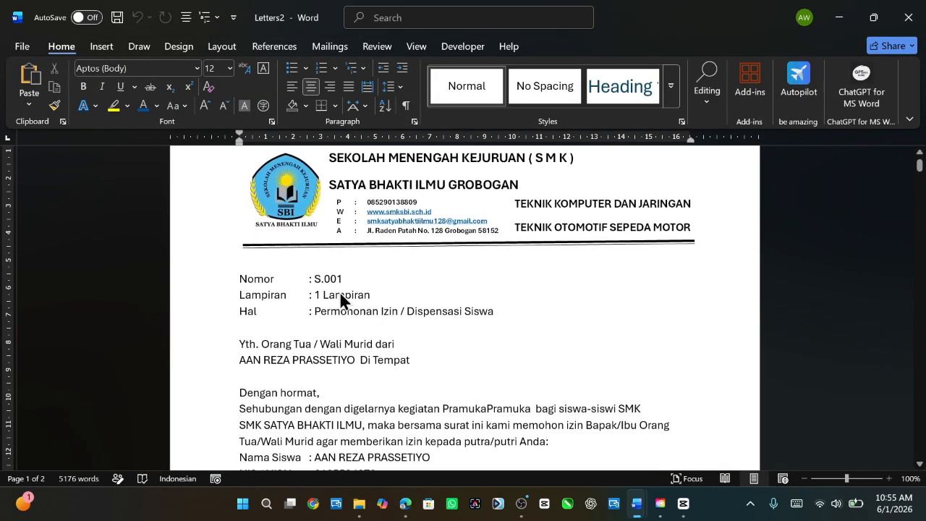
left_click_drag(343, 281, 308, 279)
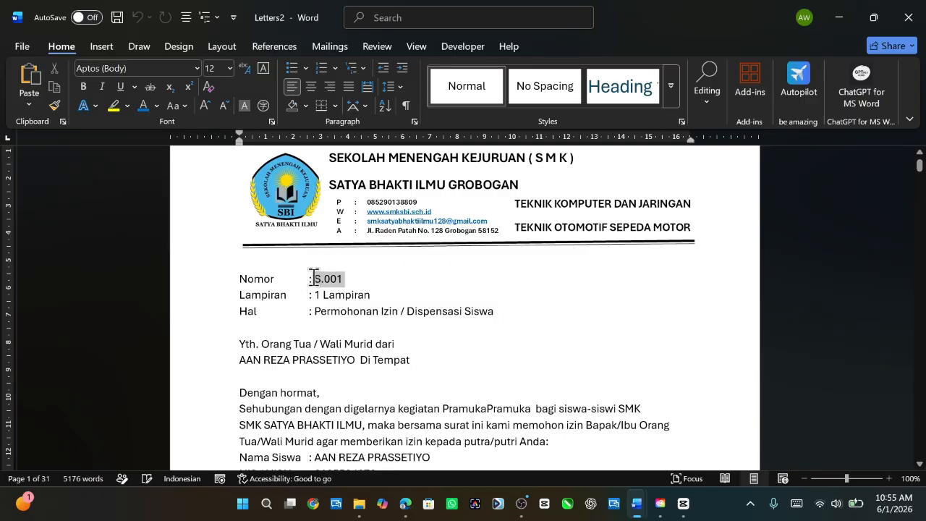
scroll(259, 300, "down", 2)
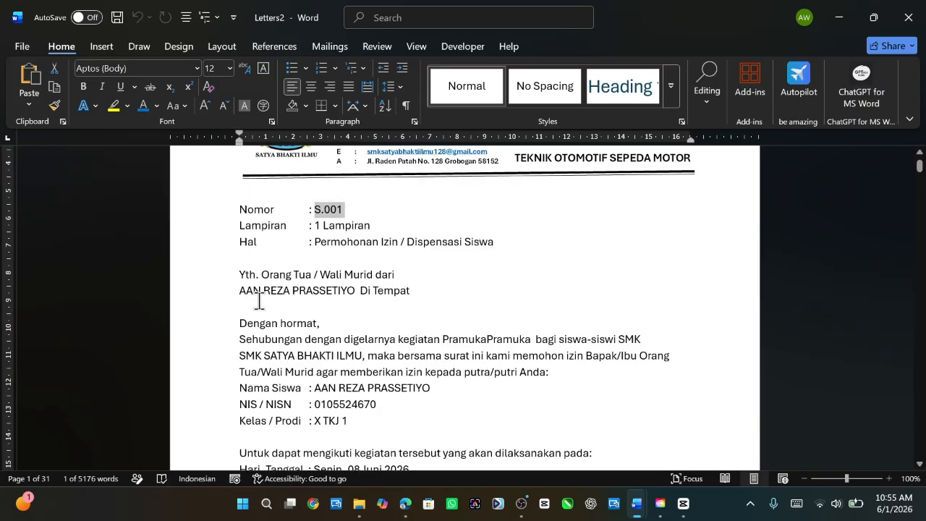
left_click_drag(238, 290, 359, 291)
scroll(344, 324, "down", 2)
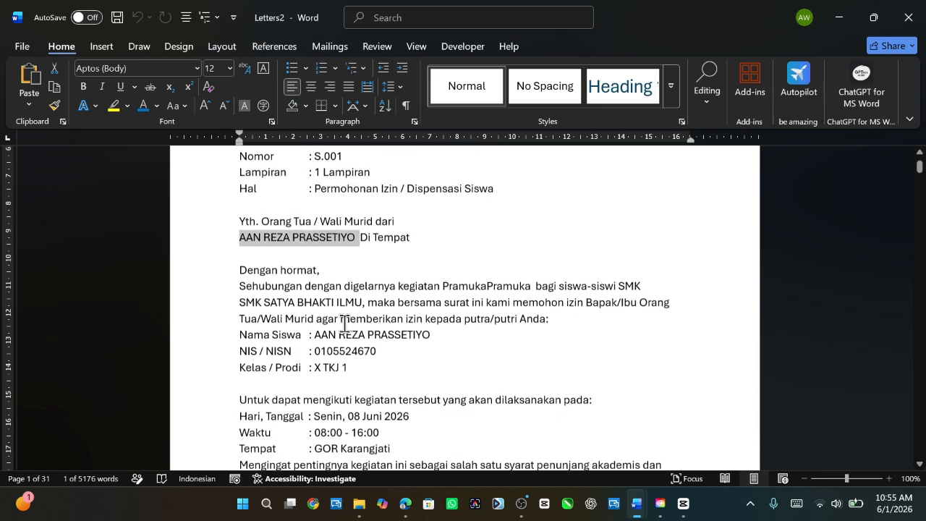
Check the student number, event date, time, place and signature block in the rest of the first merged letter.
scroll(344, 324, "down", 1)
left_click_drag(371, 334, 325, 340)
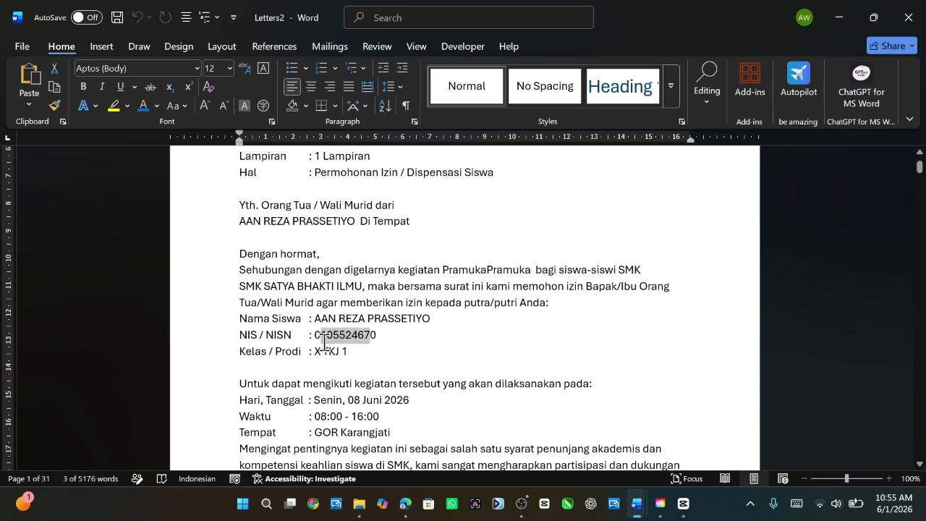
scroll(325, 340, "down", 3)
left_click_drag(390, 328, 314, 296)
scroll(368, 353, "down", 2)
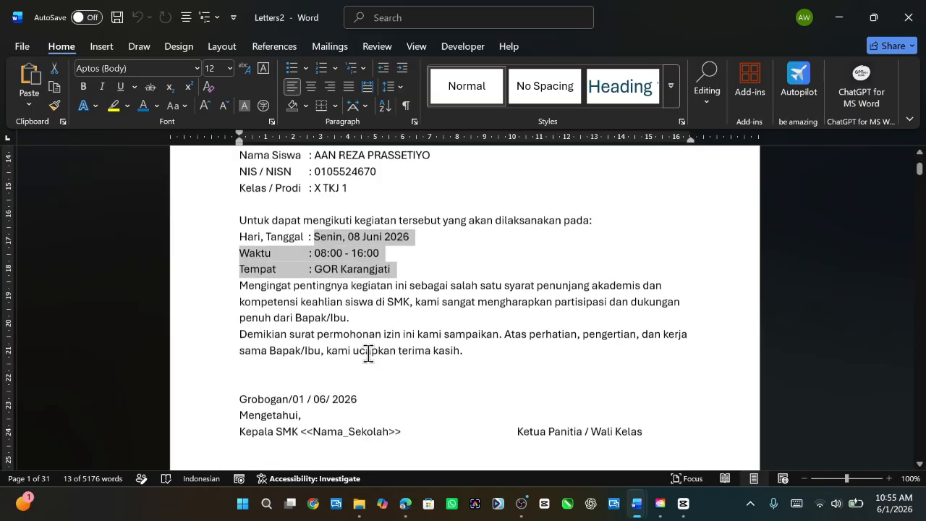
scroll(368, 354, "down", 7)
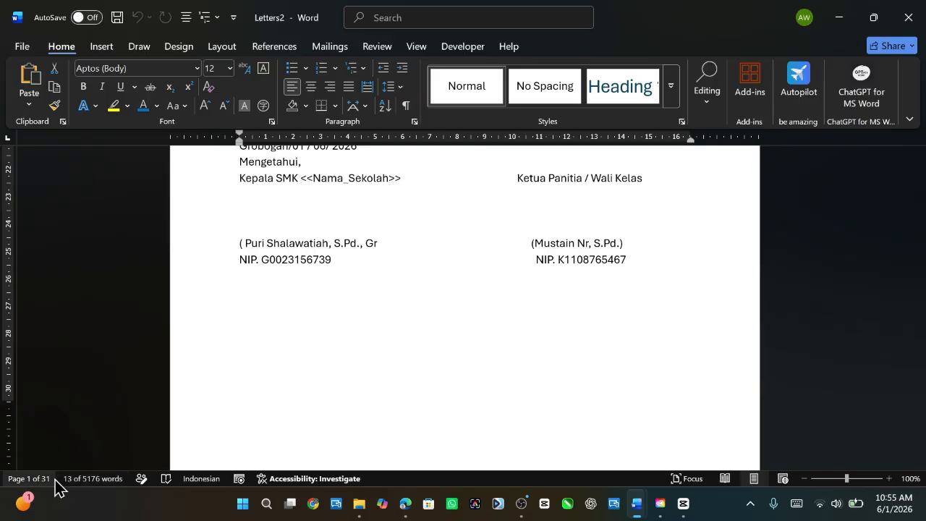
Check the letter number, parent addressee line and event details in the second merged letter.
scroll(423, 346, "down", 9)
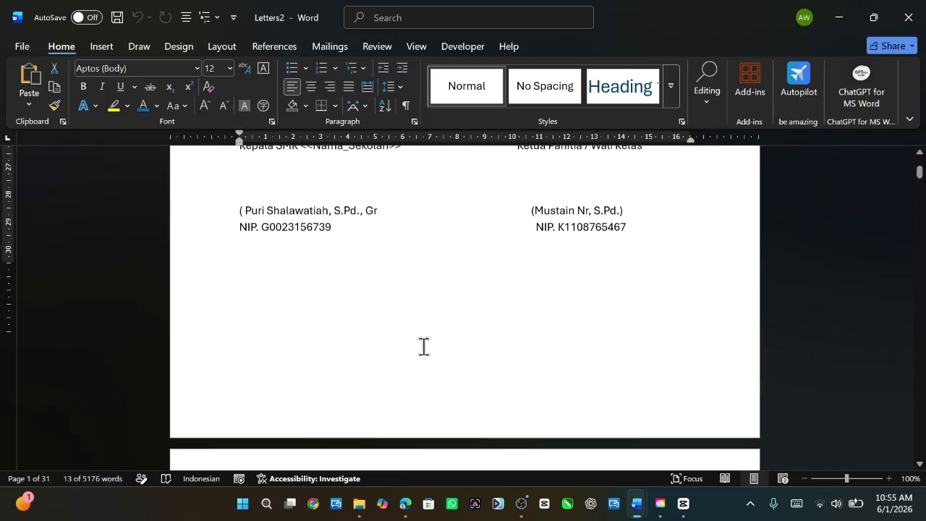
scroll(426, 346, "down", 3)
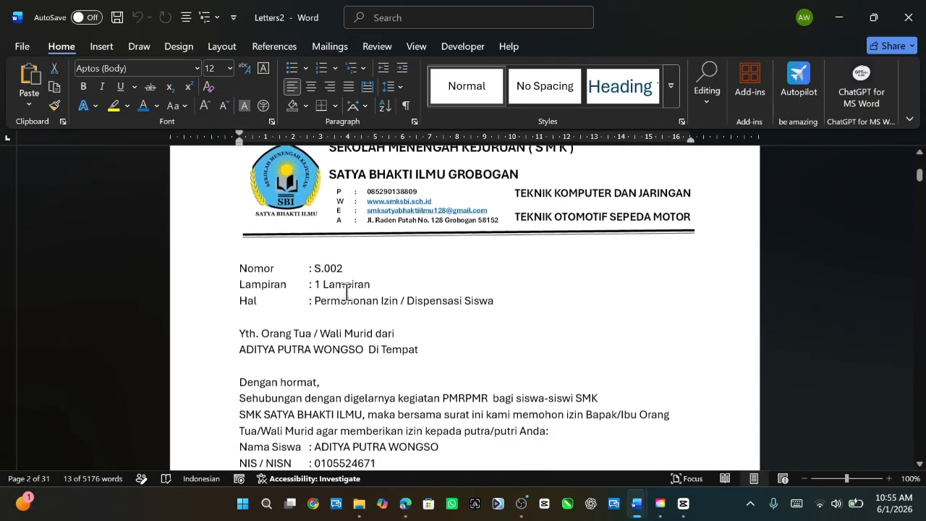
left_click_drag(341, 249, 321, 246)
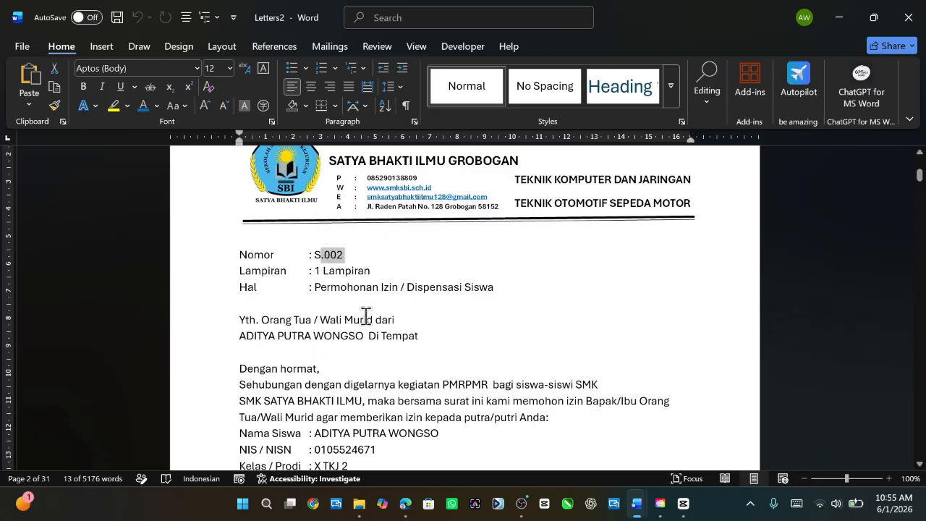
scroll(365, 319, "down", 1)
scroll(367, 319, "down", 1)
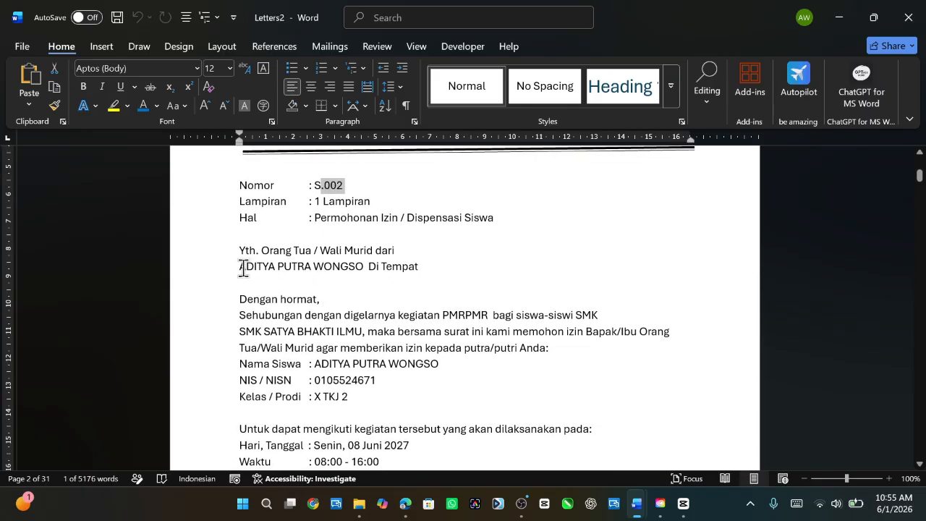
left_click_drag(244, 266, 420, 268)
scroll(413, 347, "down", 8)
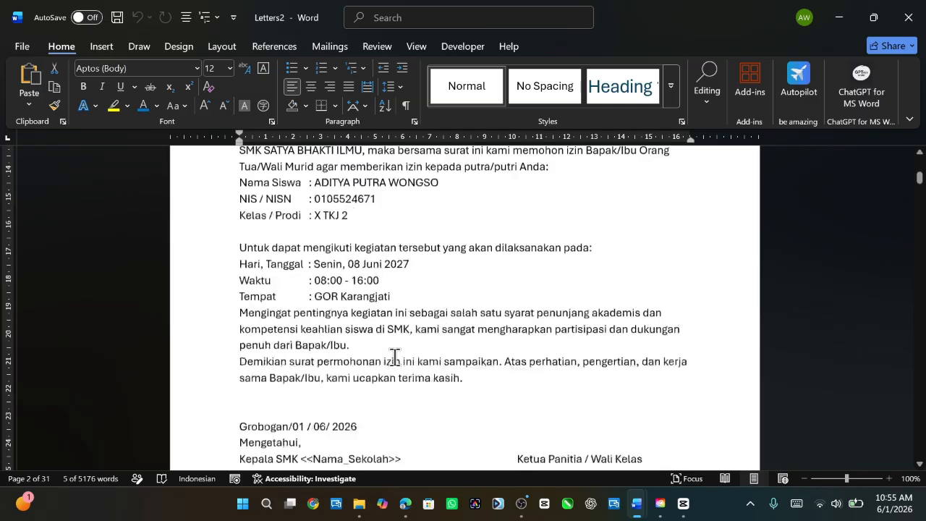
Check the letter number, student name and NIS / NISN in the third merged letter and return to the document's beginning.
scroll(394, 357, "down", 15)
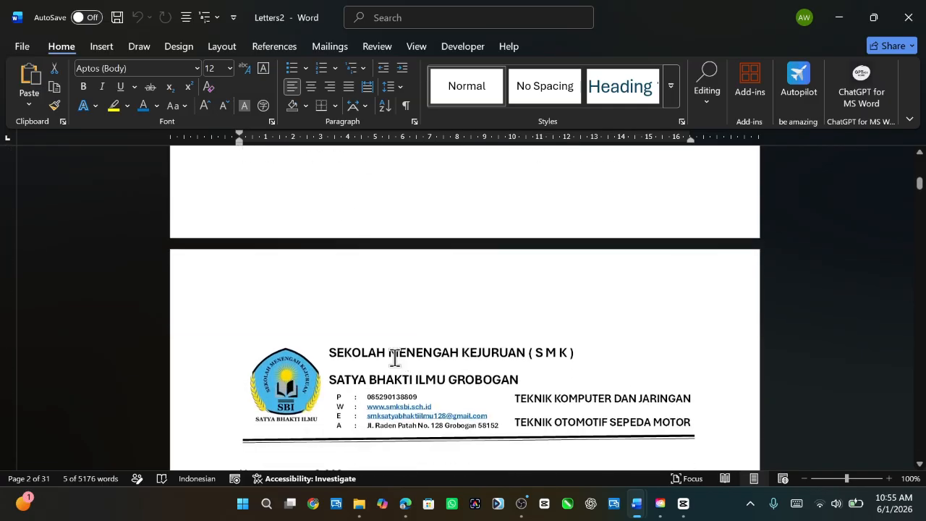
left_click_drag(345, 230, 320, 230)
left_click_drag(234, 311, 390, 356)
scroll(340, 322, "down", 2)
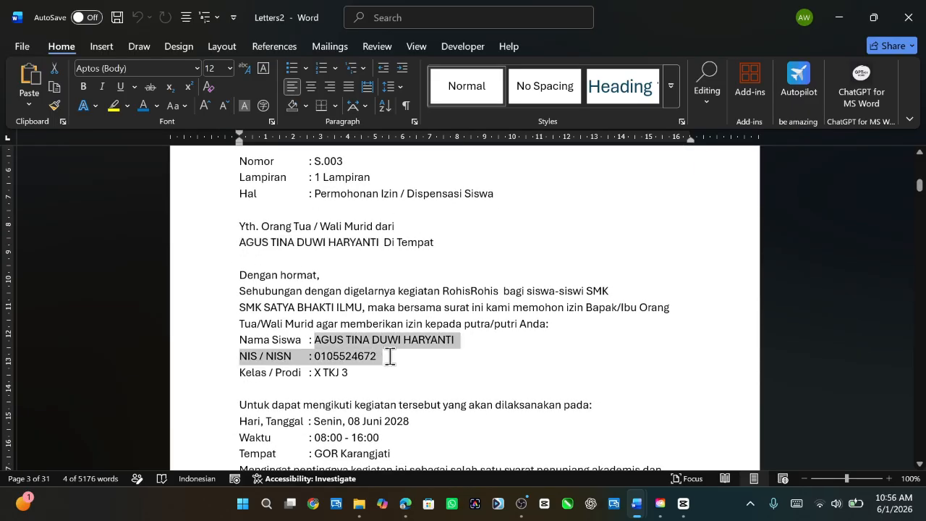
left_click(700, 234)
scroll(700, 234, "up", 20)
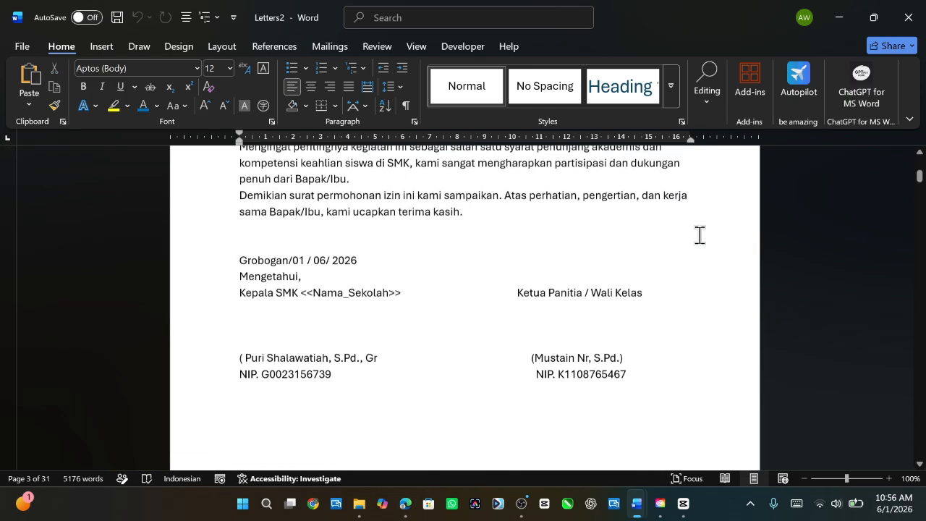
scroll(699, 234, "up", 20)
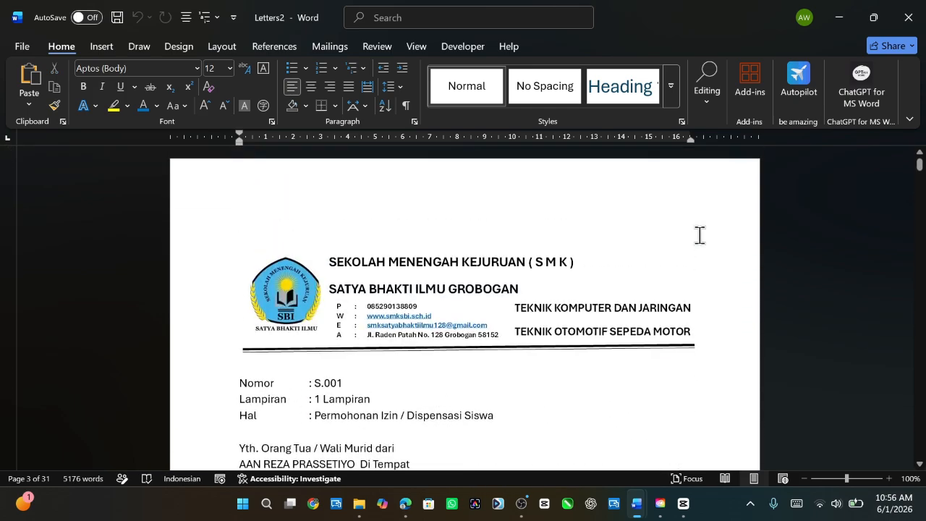